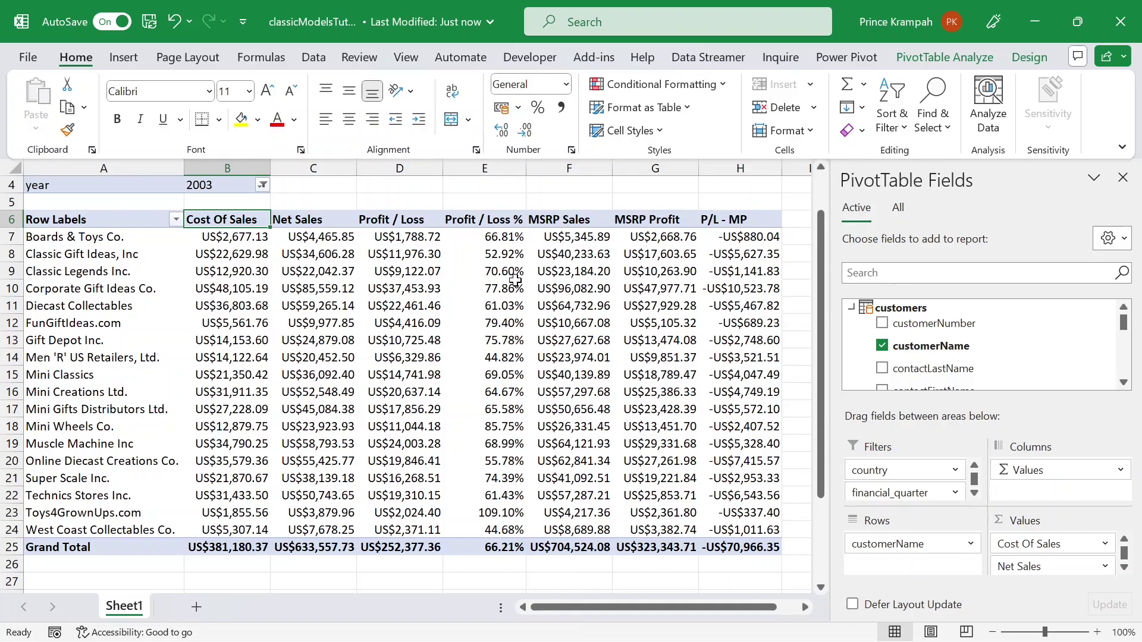
scroll(516, 277, "up", 1)
scroll(512, 289, "down", 1)
left_click(738, 236)
left_click_drag(738, 236, 742, 375)
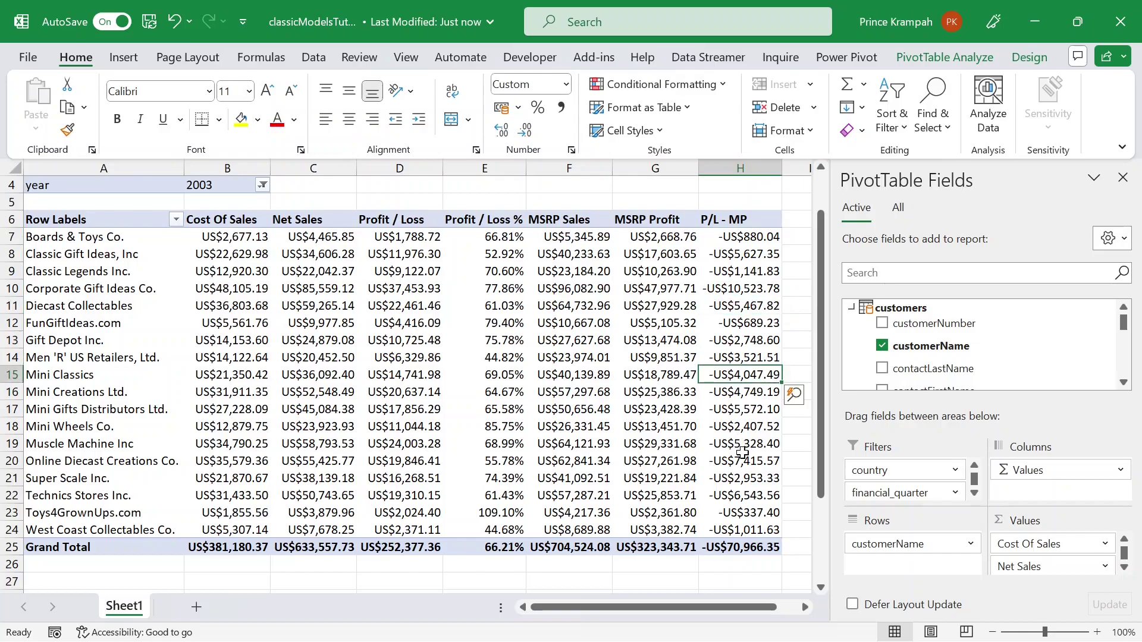
left_click(743, 455)
left_click(743, 510)
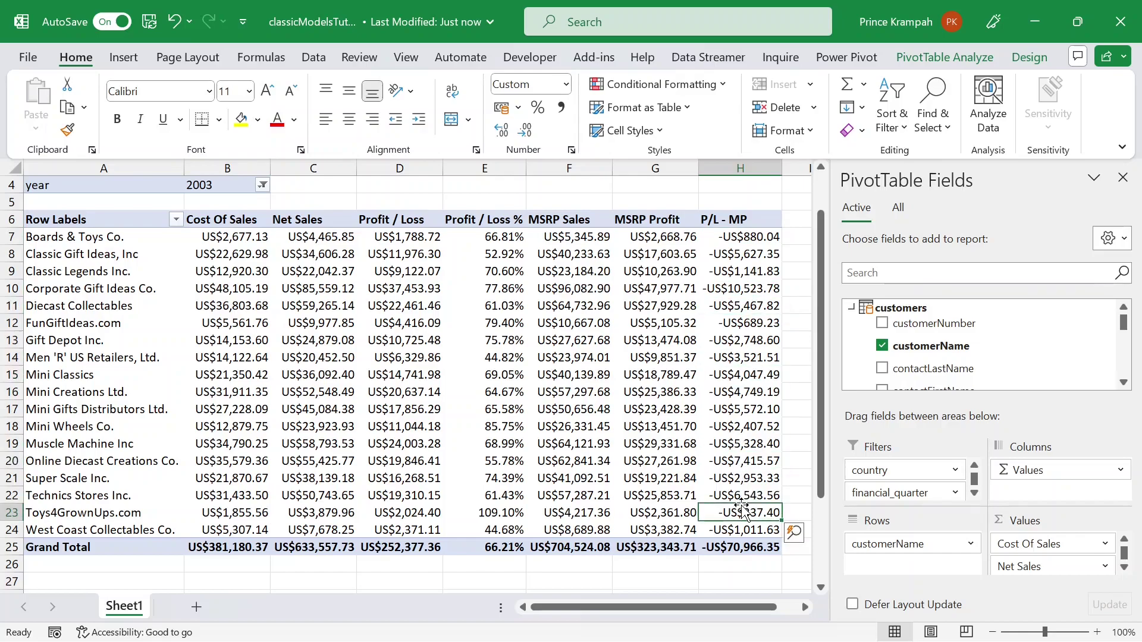
Step: Apply the custom number format 0.0,k to the P/L - MP value field of the pivot table
left_click(747, 237)
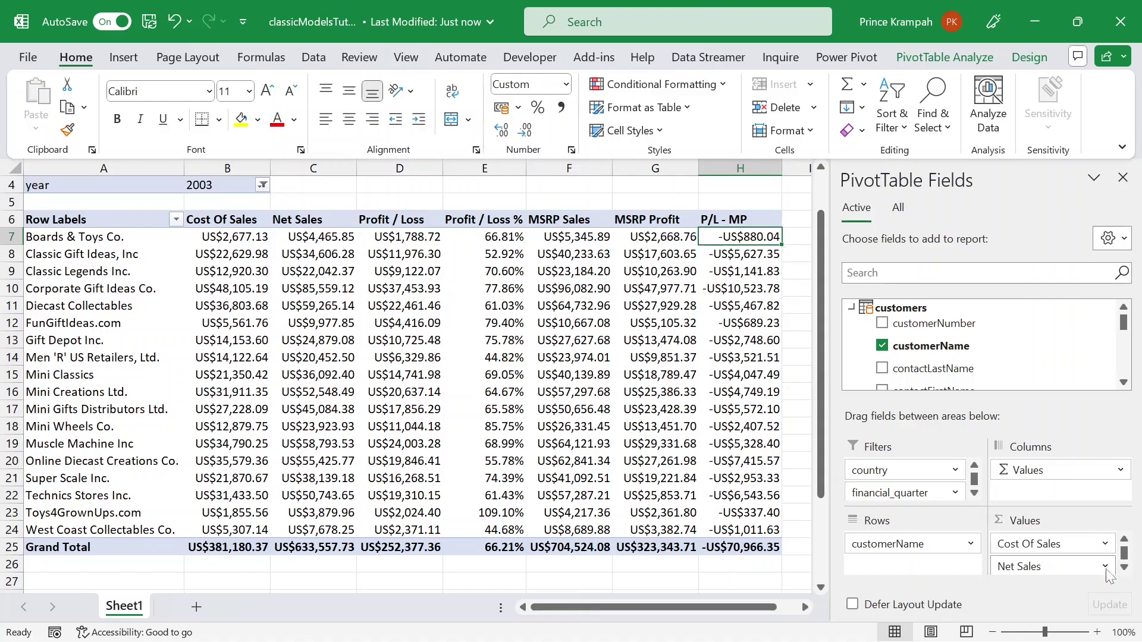
scroll(1041, 565, "down", 3)
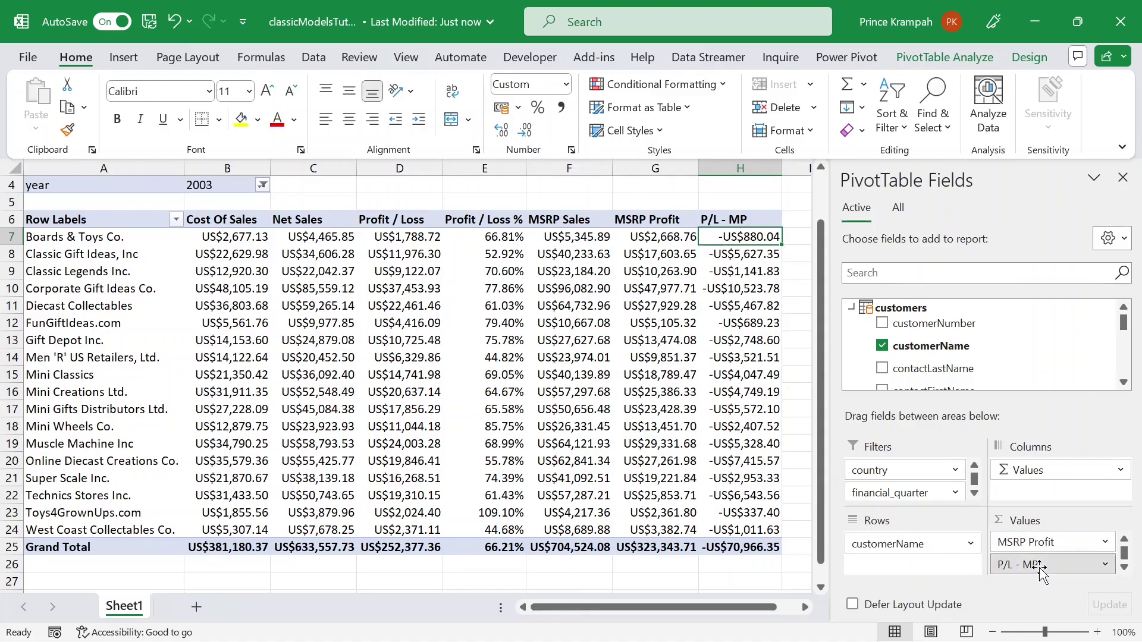
left_click(1041, 568)
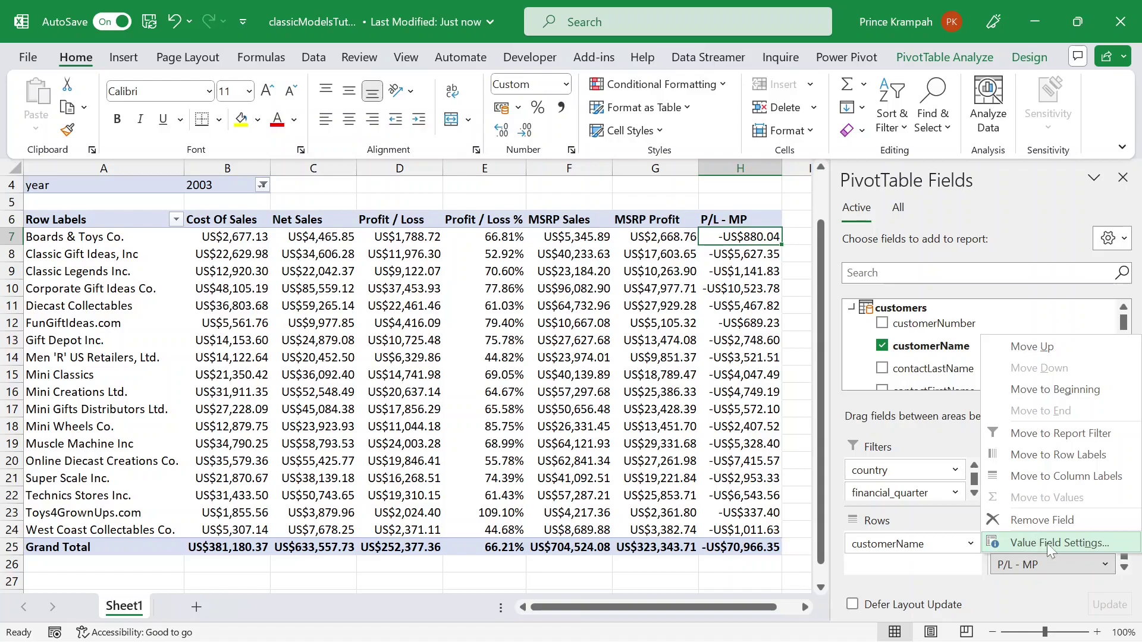
left_click(1055, 543)
left_click(587, 367)
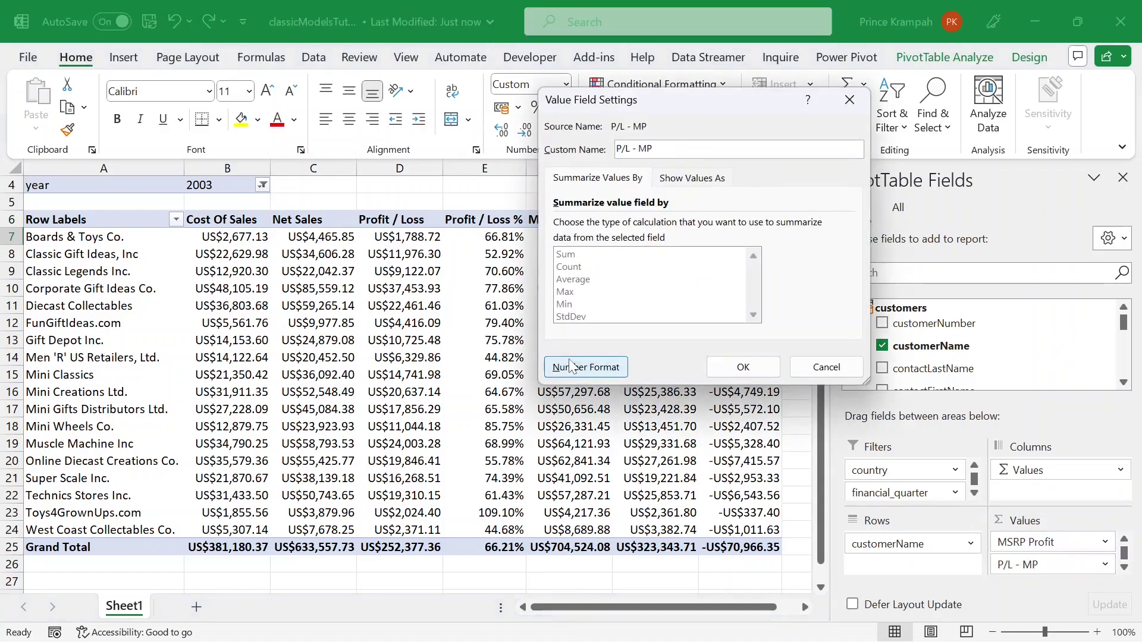
left_click(509, 230)
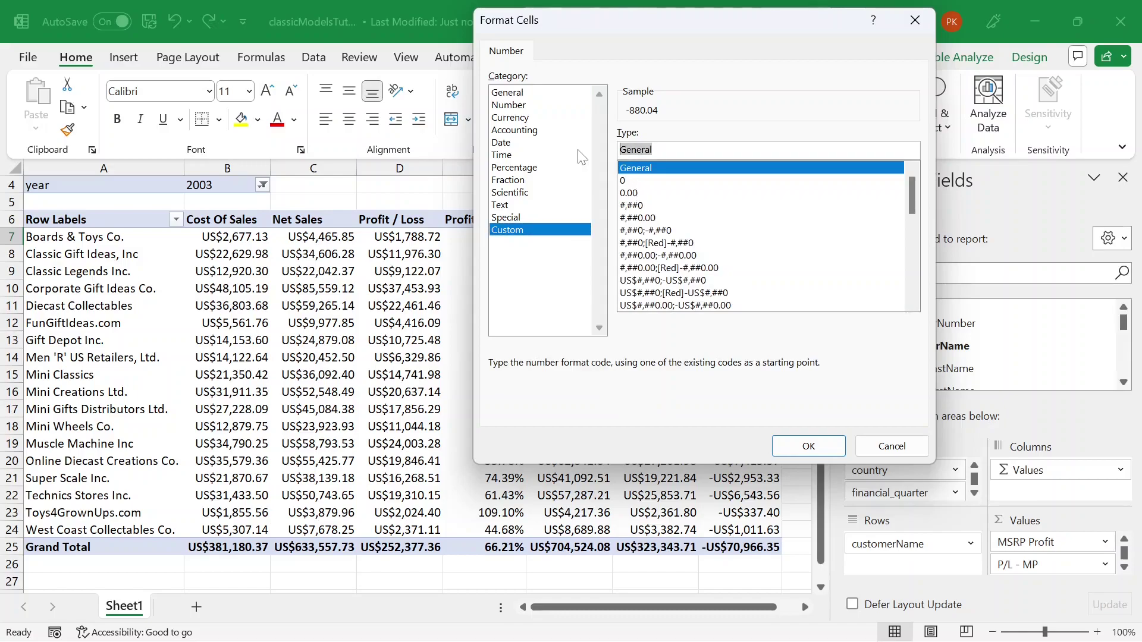
key("BackSpace")
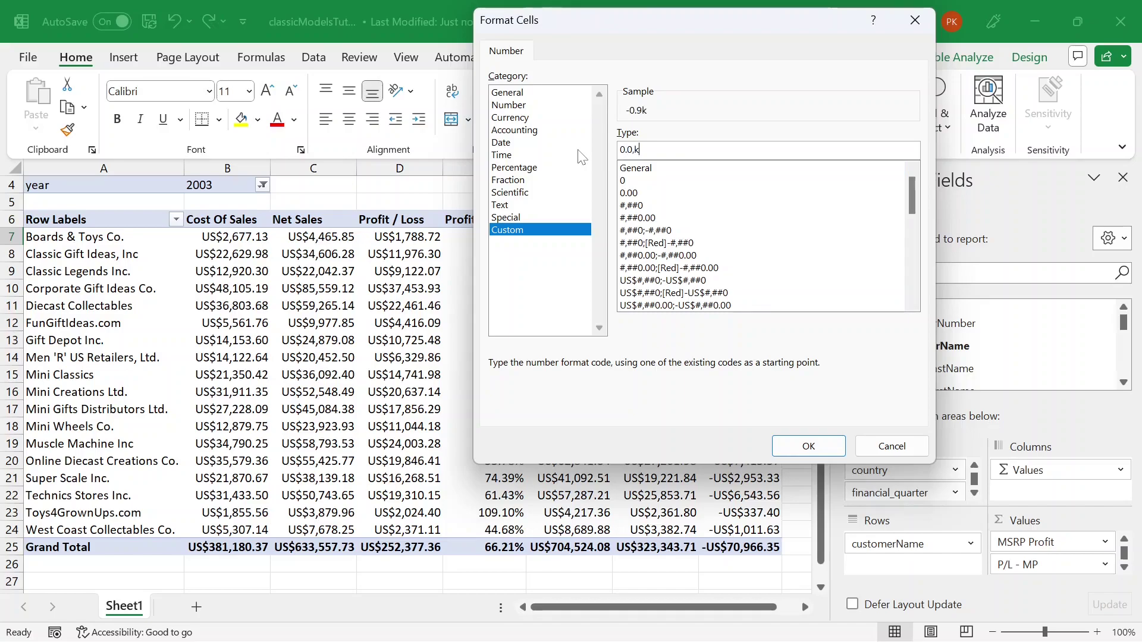
left_click(815, 450)
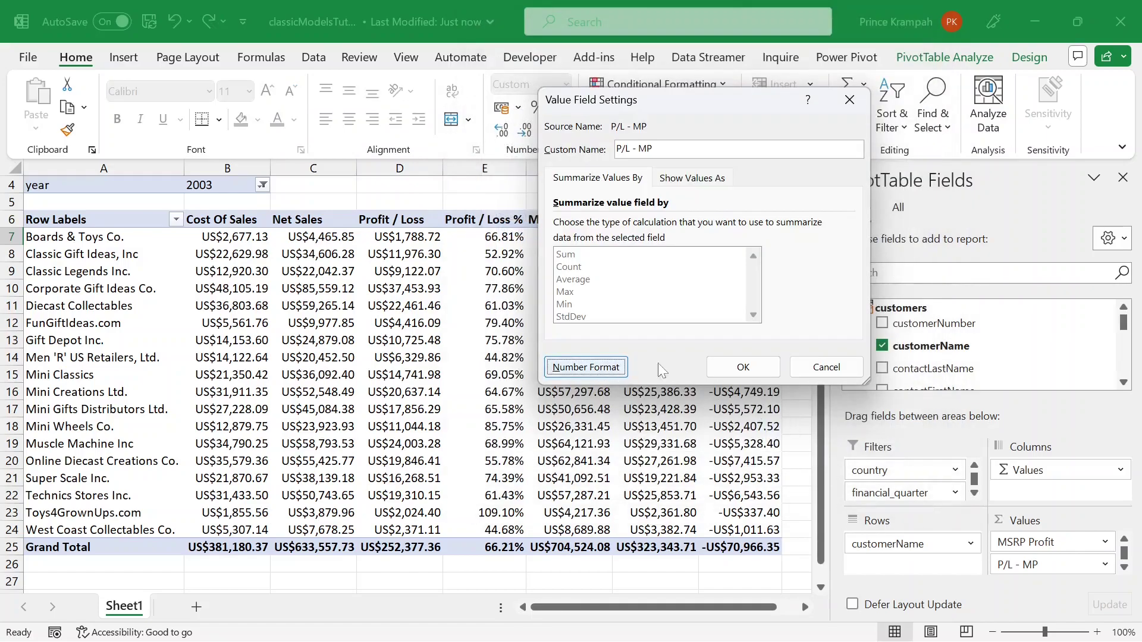
left_click(742, 367)
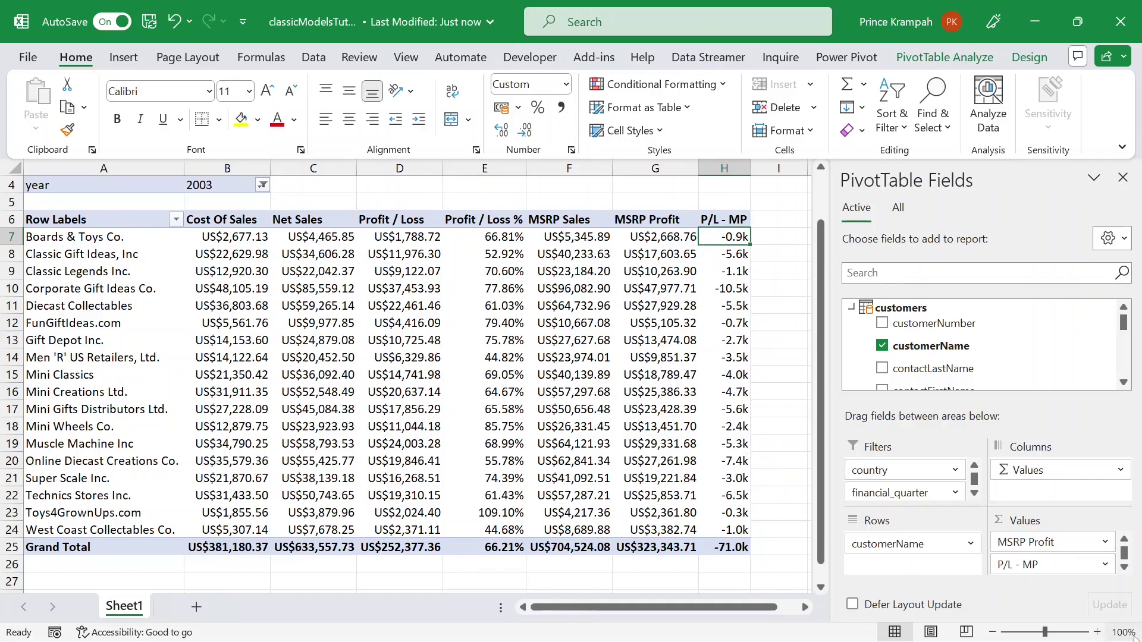
Step: Add a dollar sign and space before the P/L - MP field's custom number format, making it $ 0.0,k
left_click(1027, 567)
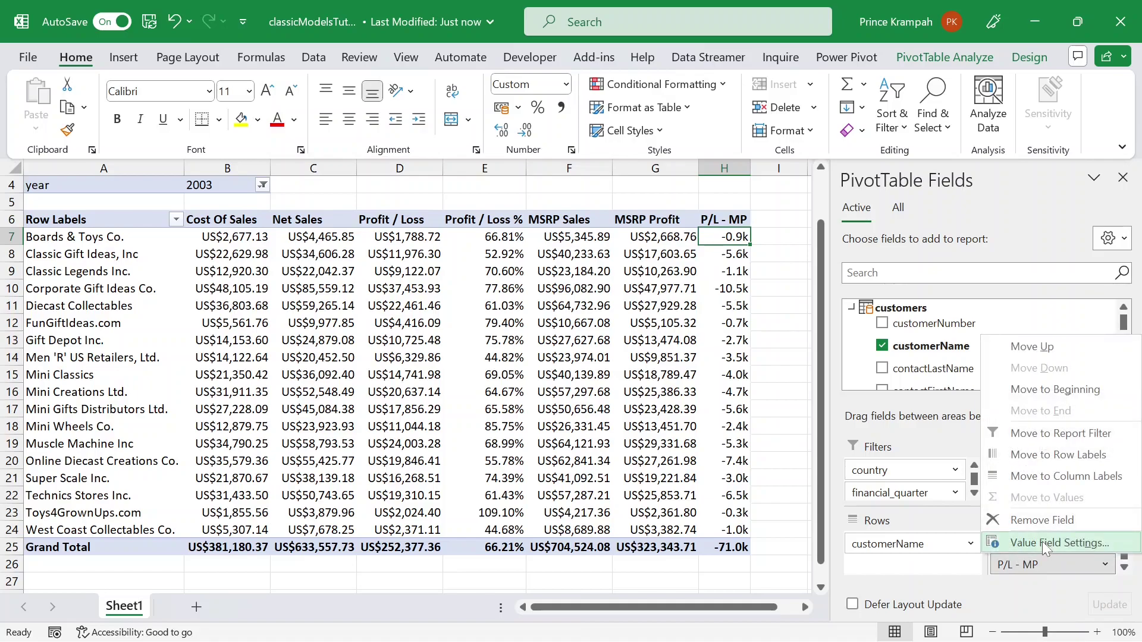
left_click(1042, 541)
left_click(586, 367)
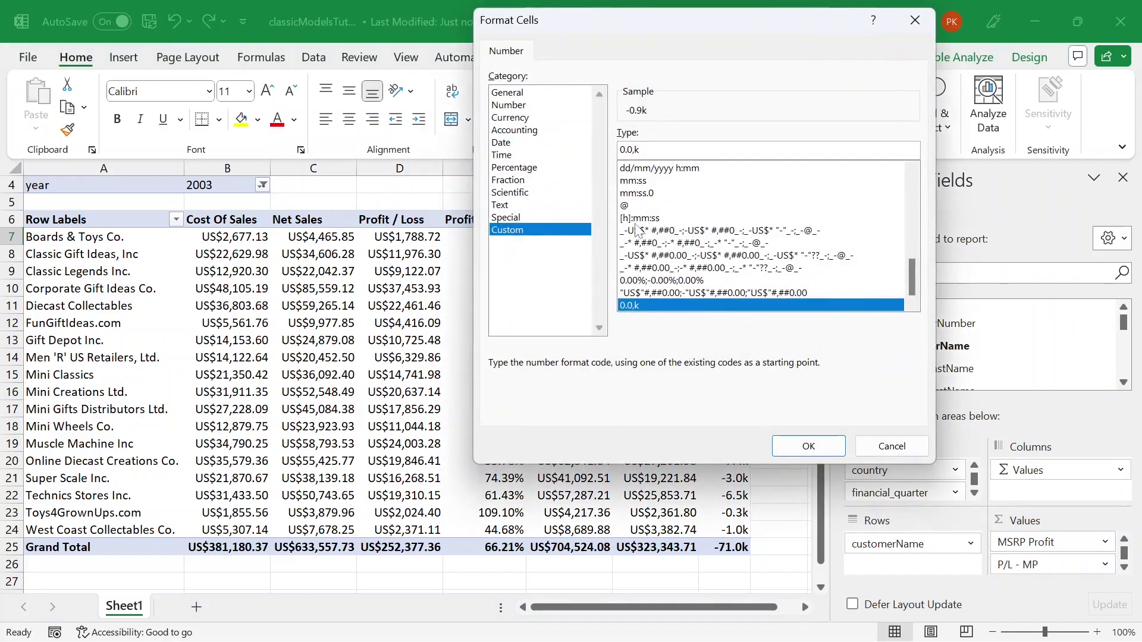
type("$")
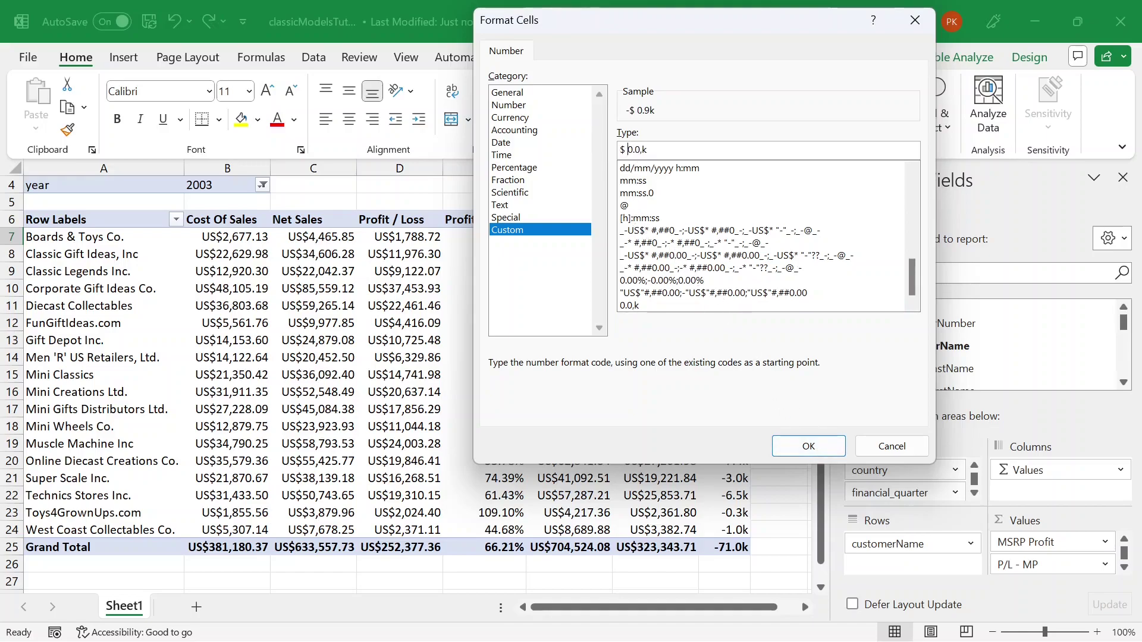
left_click(807, 445)
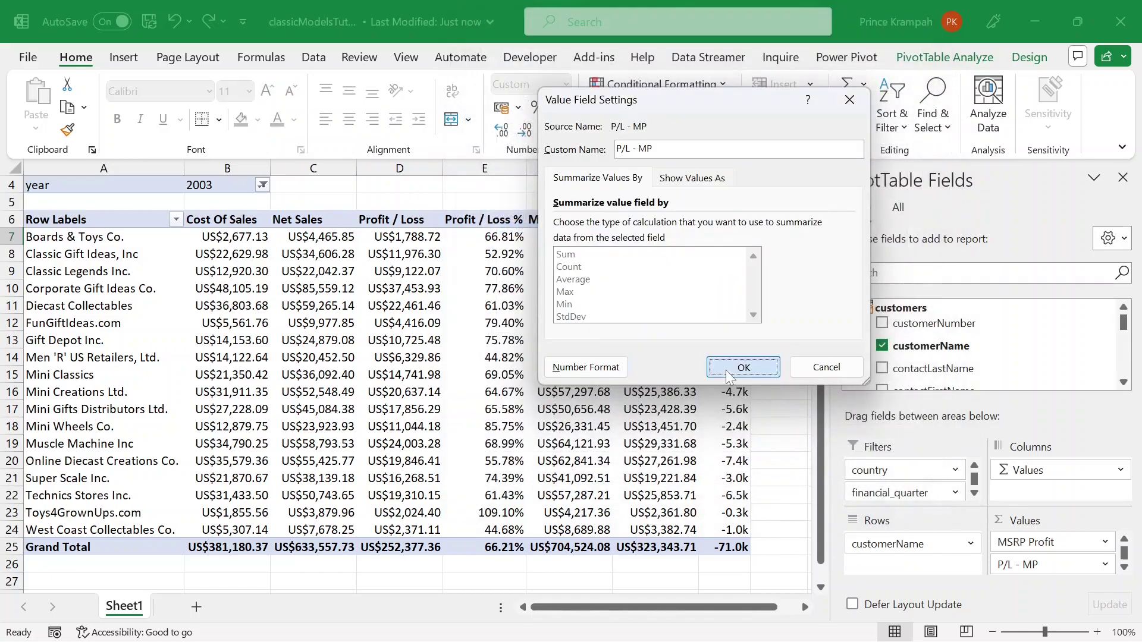
left_click(725, 369)
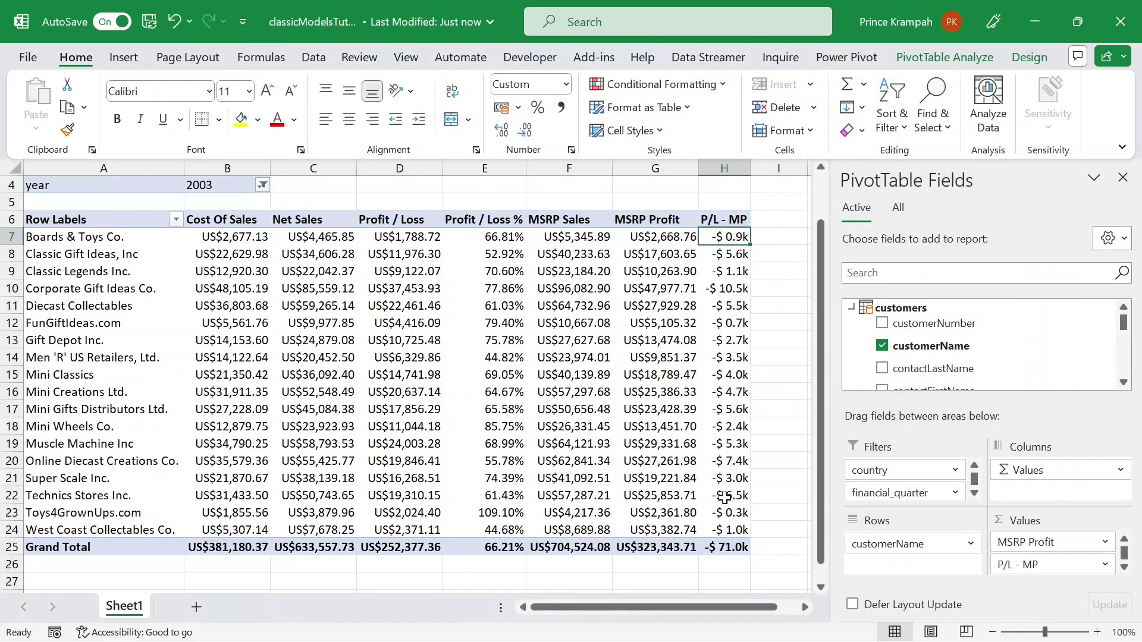
Step: Apply the custom number format $ 0.0,K to the MSRP Profit value field
left_click(654, 241)
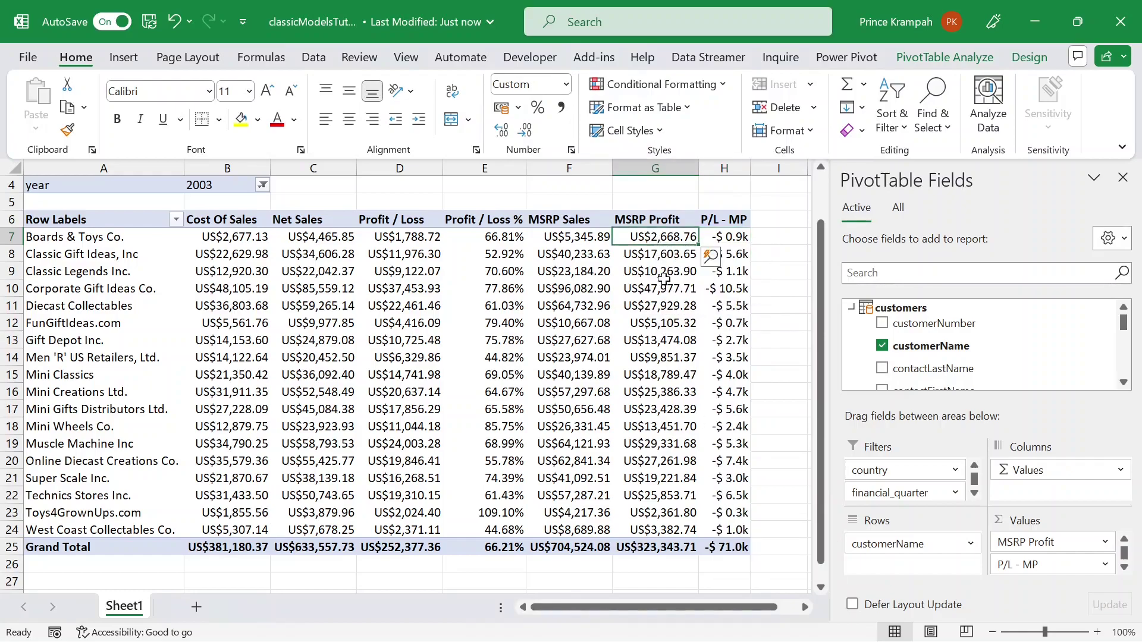
left_click(1034, 542)
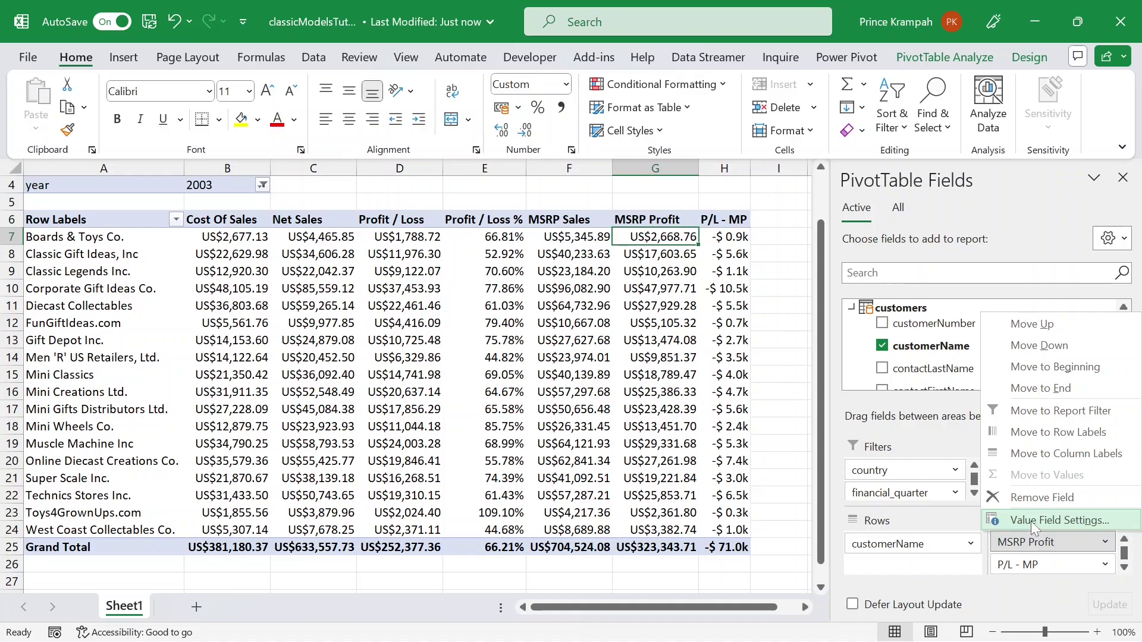
left_click(1030, 521)
left_click(595, 364)
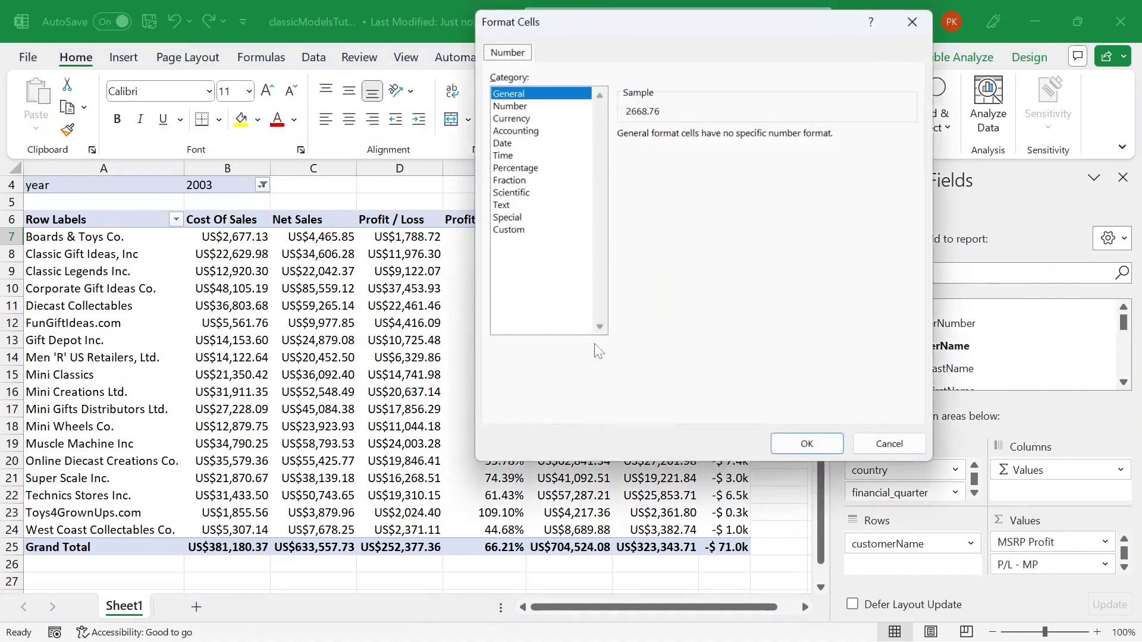
left_click(508, 230)
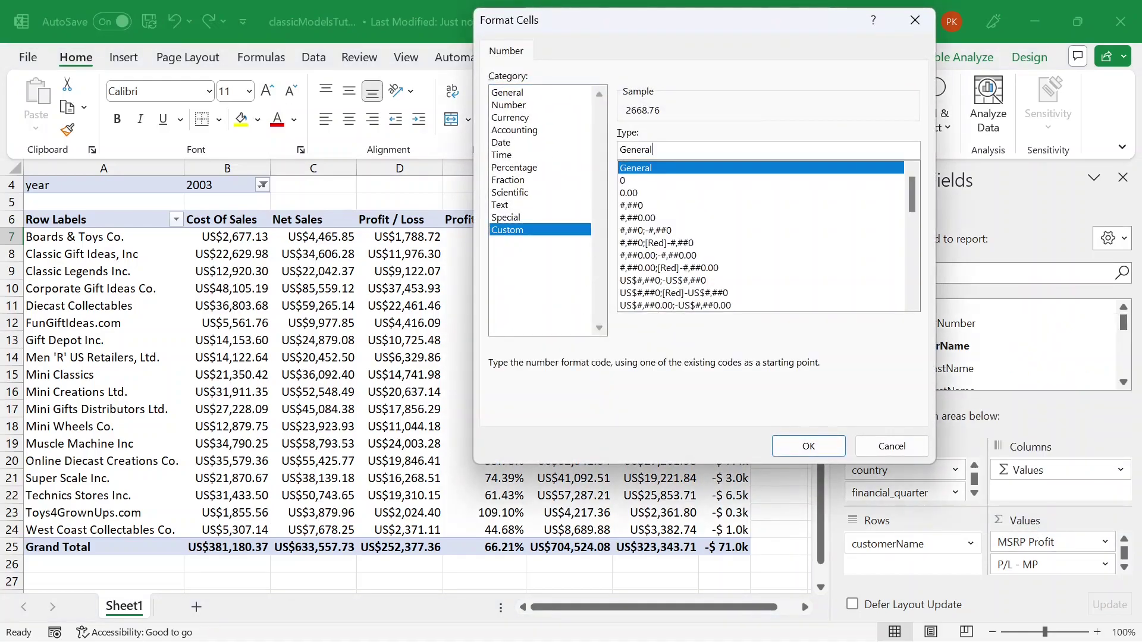
key("BackSpace")
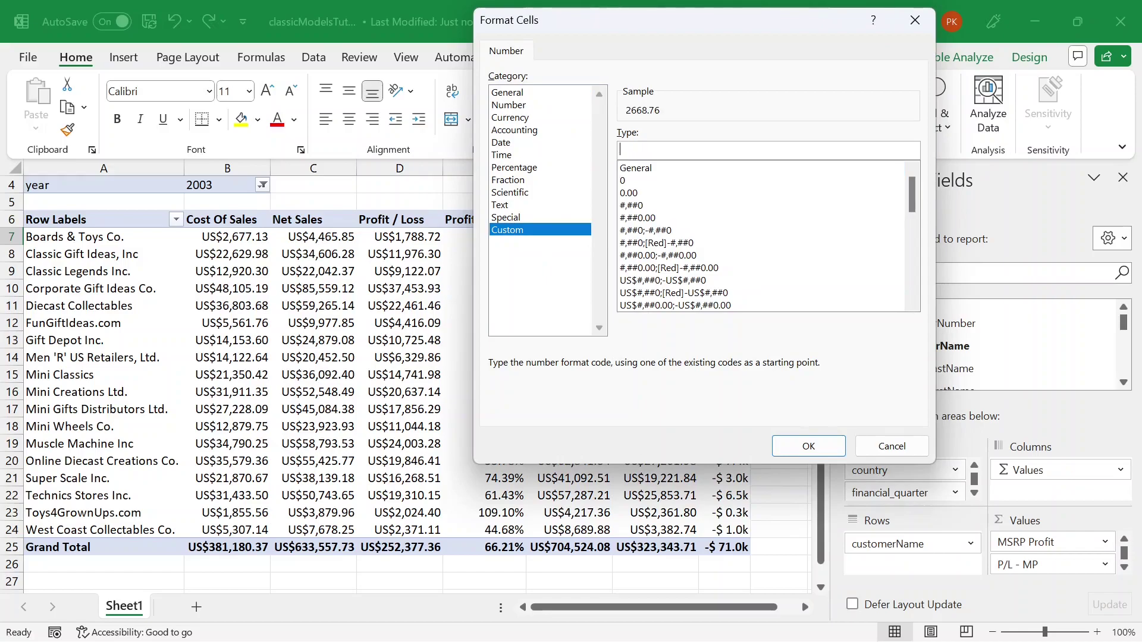
type("$ 0.0,K")
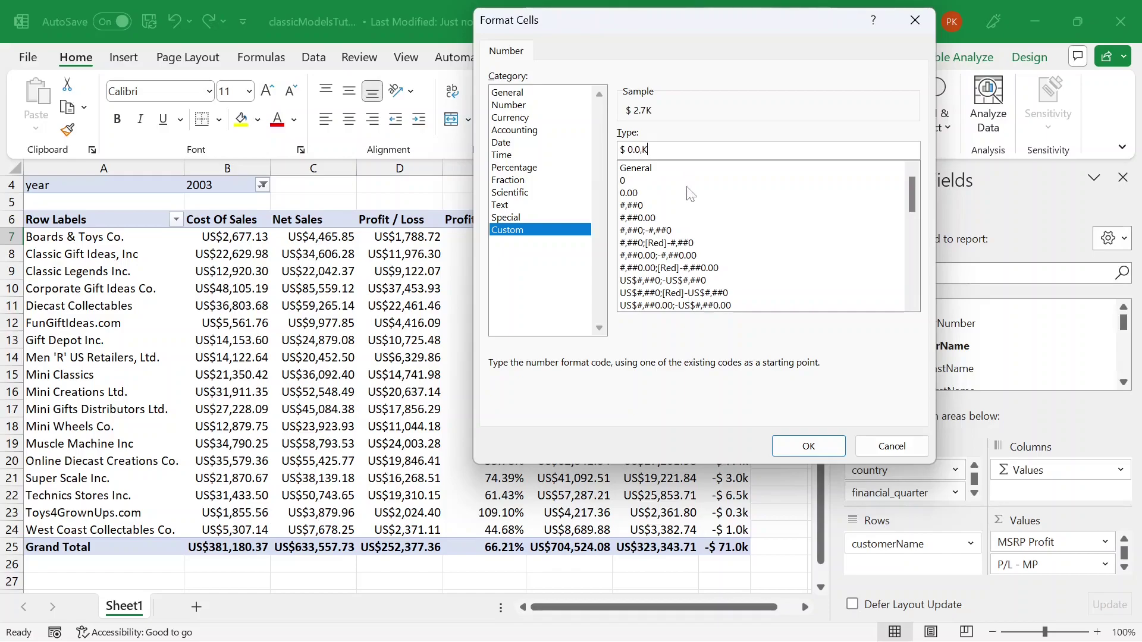
left_click(809, 446)
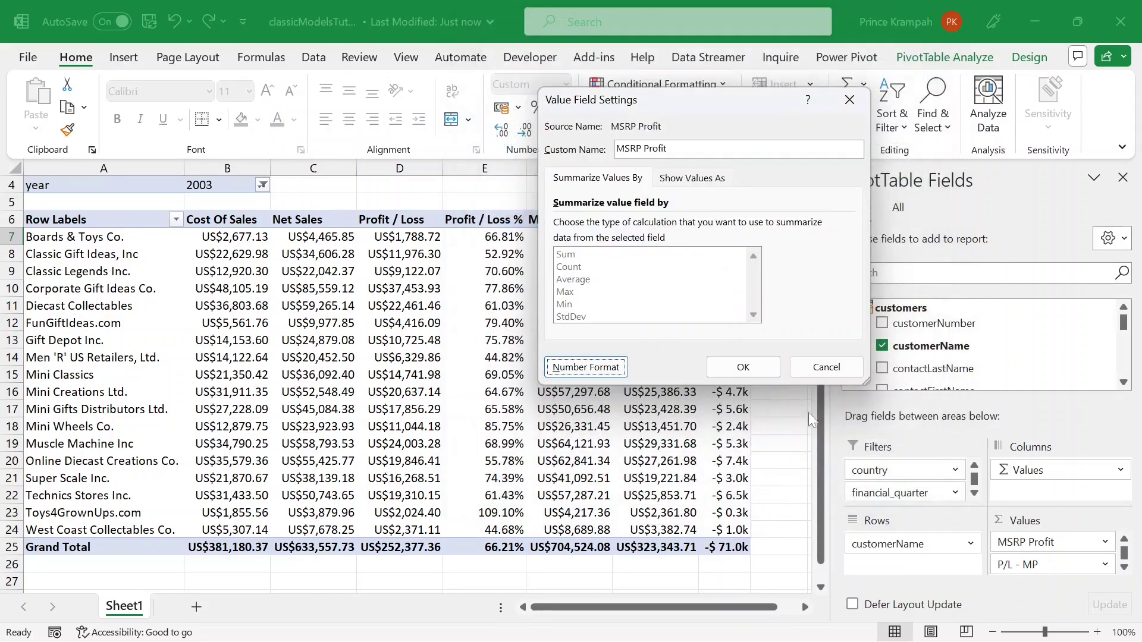
left_click(767, 367)
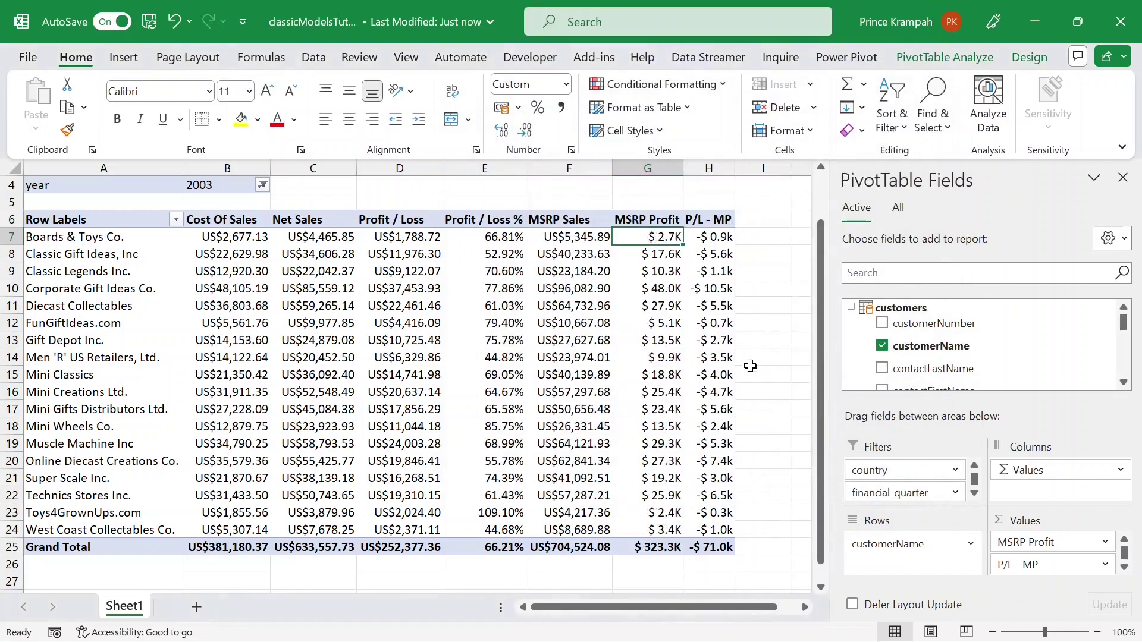
Step: Apply the custom number format $ 0.0,K to the MSRP Sales value field
left_click(563, 236)
scroll(1042, 559, "up", 2)
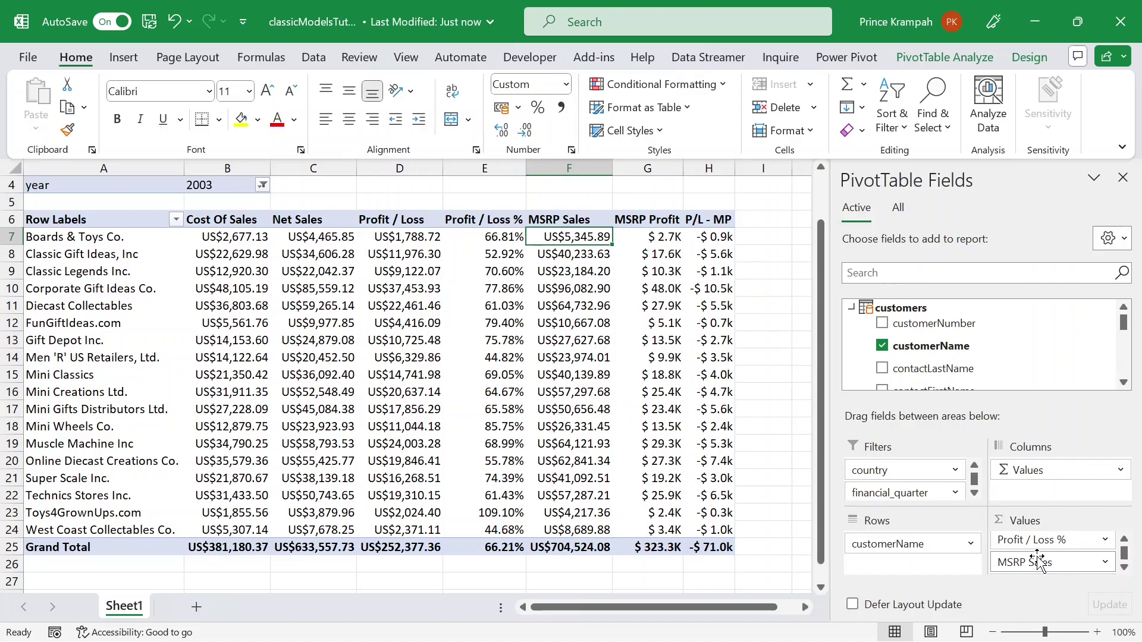
left_click(1038, 561)
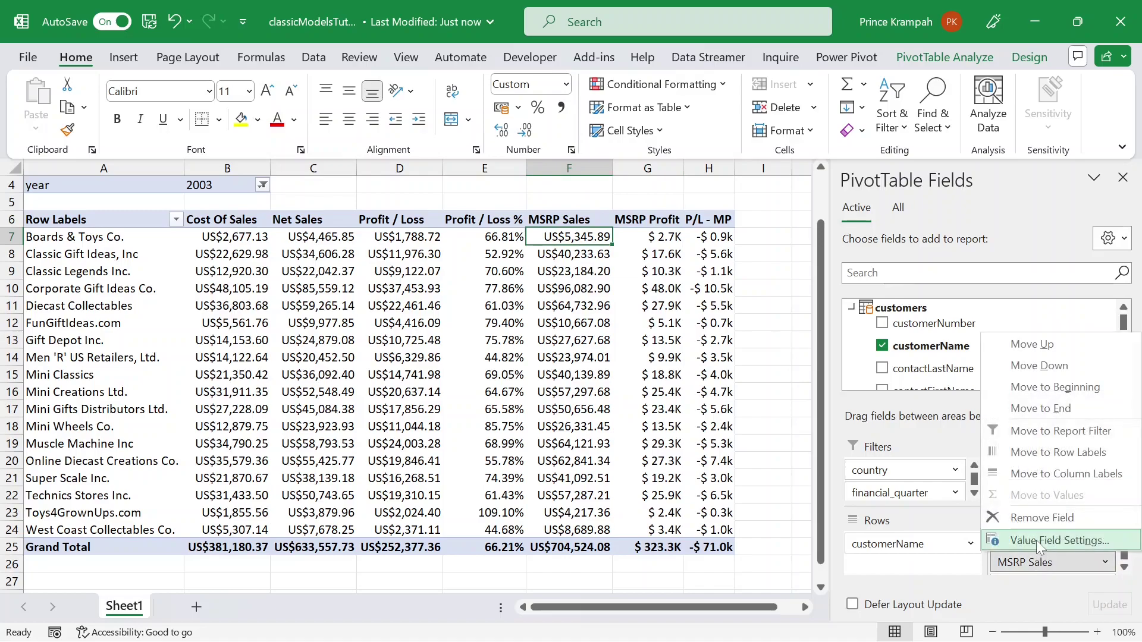
left_click(987, 609)
left_click(586, 367)
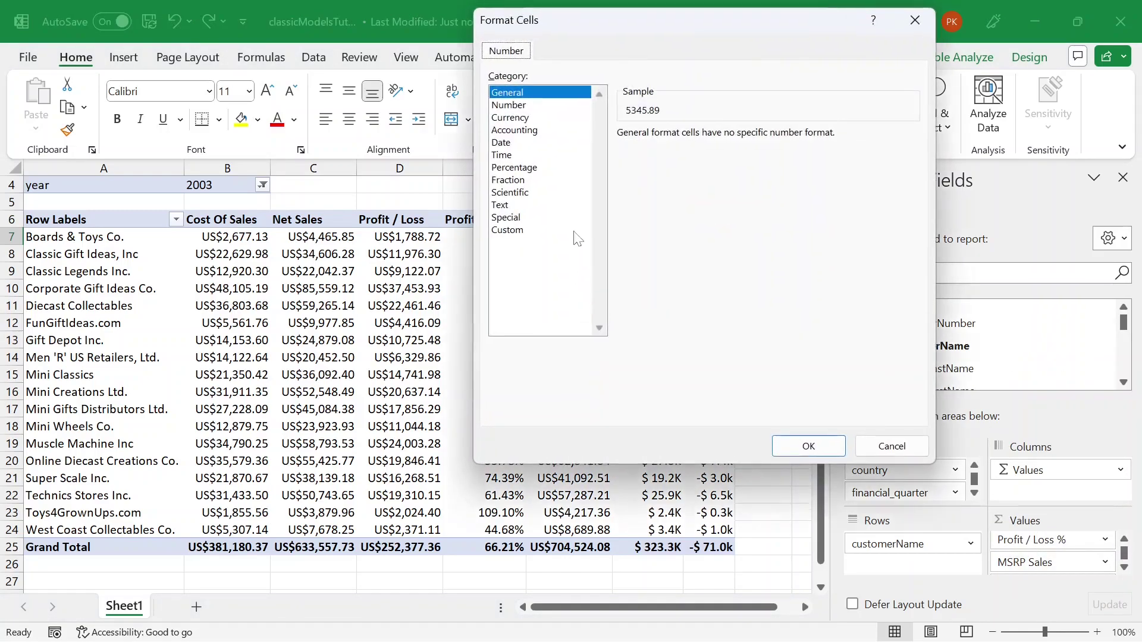
left_click(551, 230)
key("Tab")
type("$ 0")
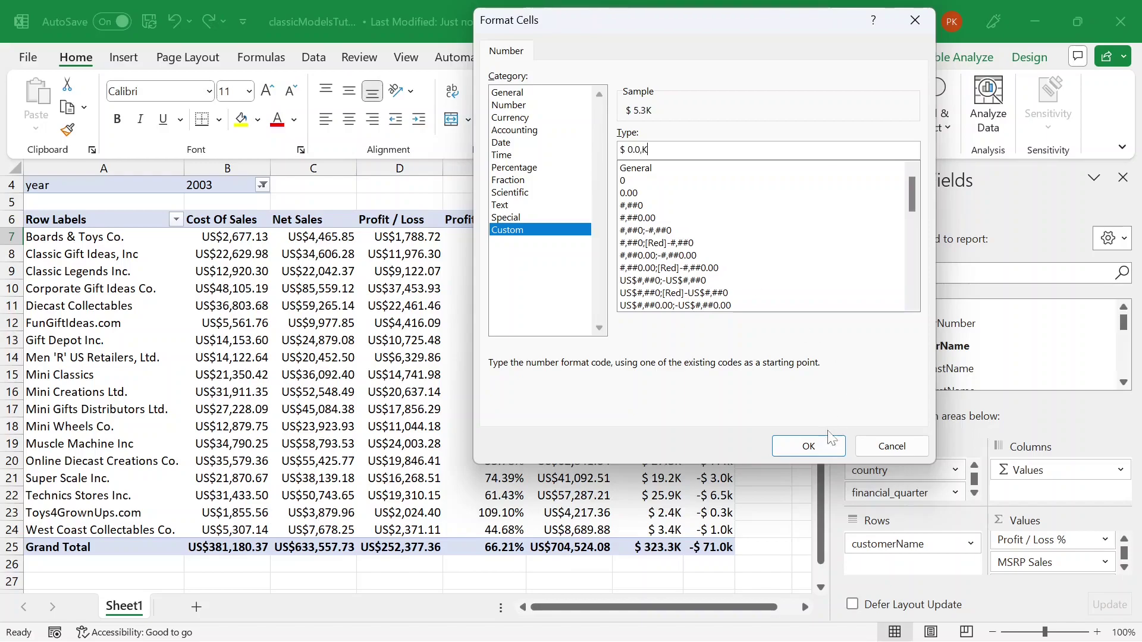
left_click(812, 445)
left_click(763, 371)
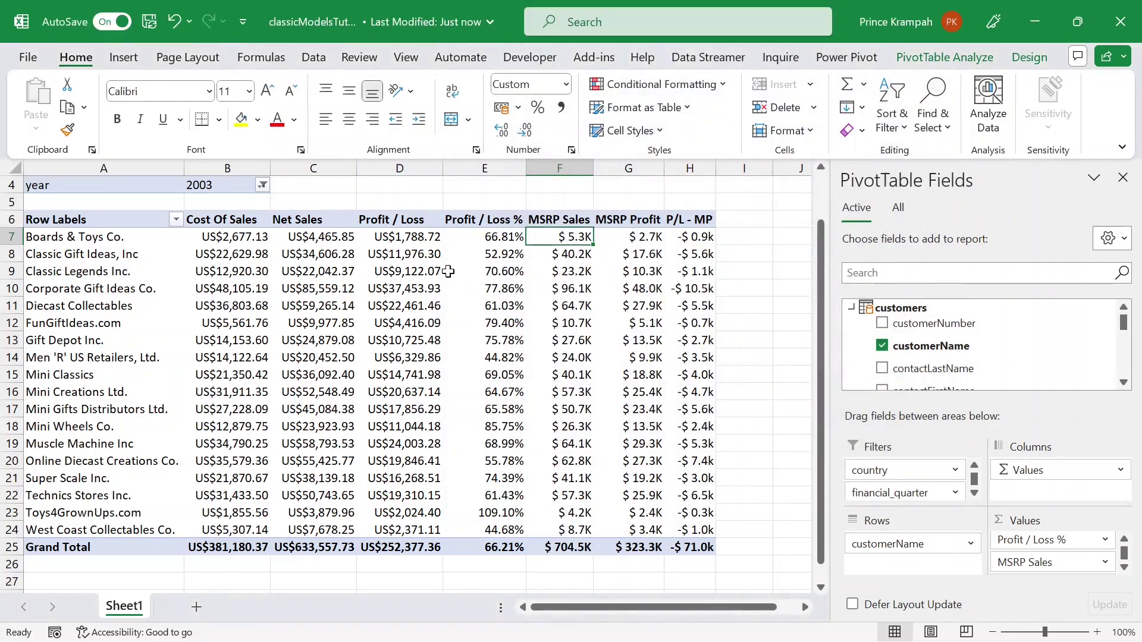
Step: Format the Profit / Loss % value field as a percentage with 1 decimal place
left_click(393, 237)
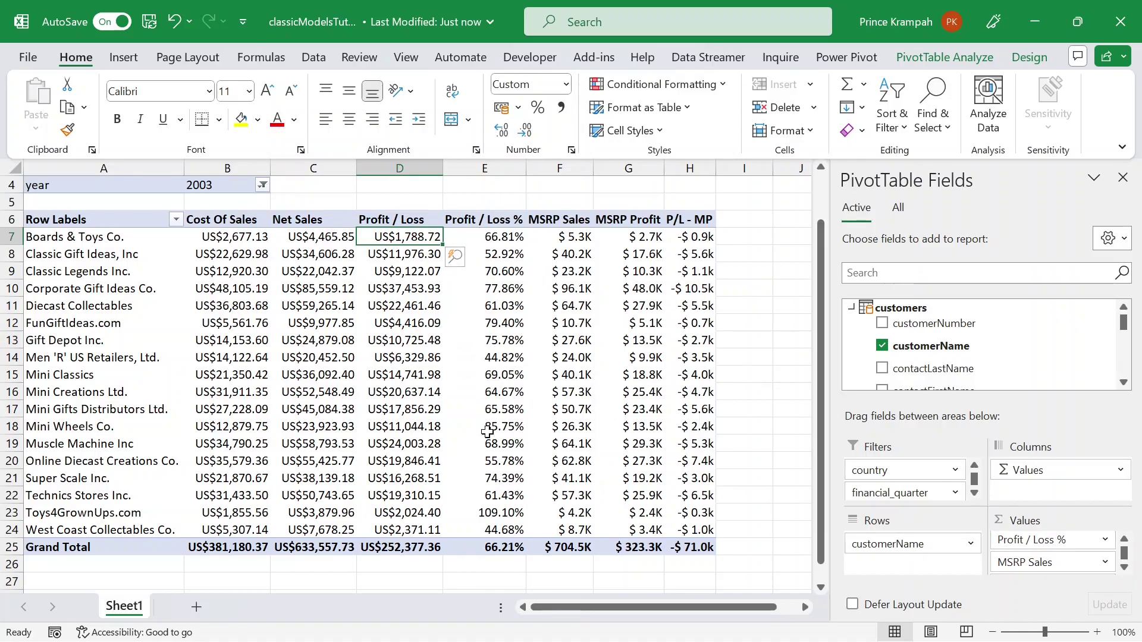
left_click(1026, 541)
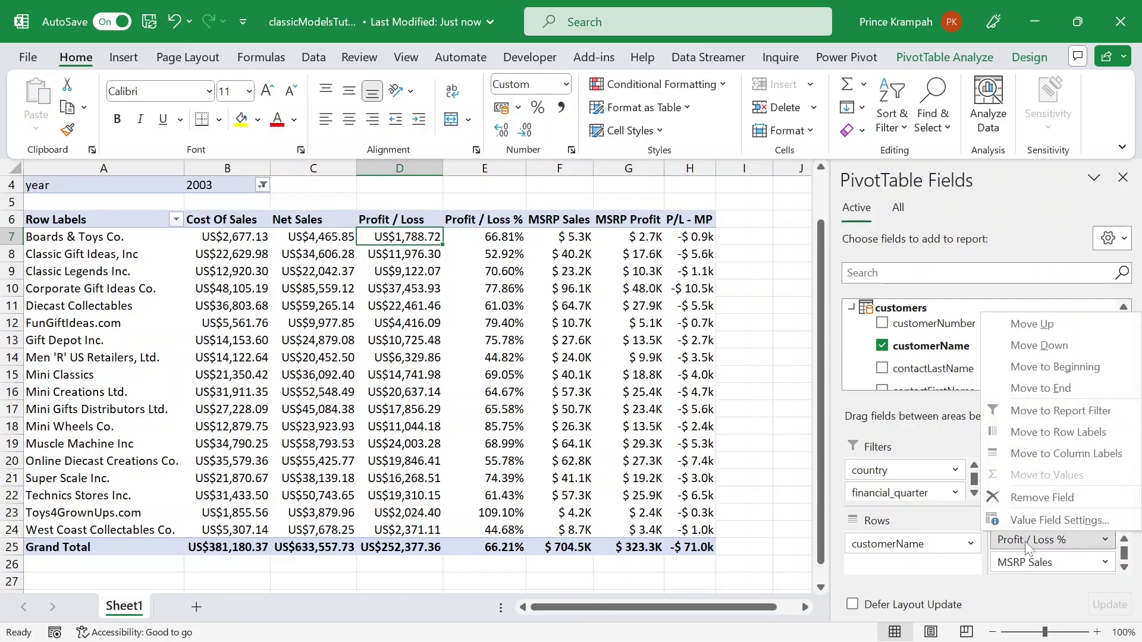
left_click(1006, 520)
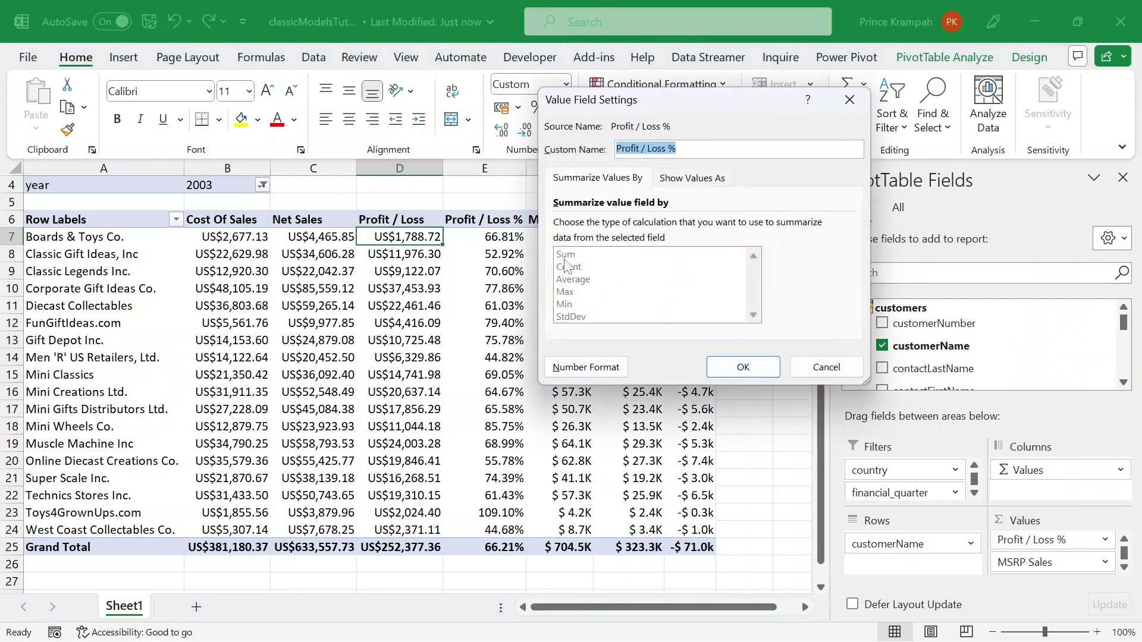
left_click(593, 371)
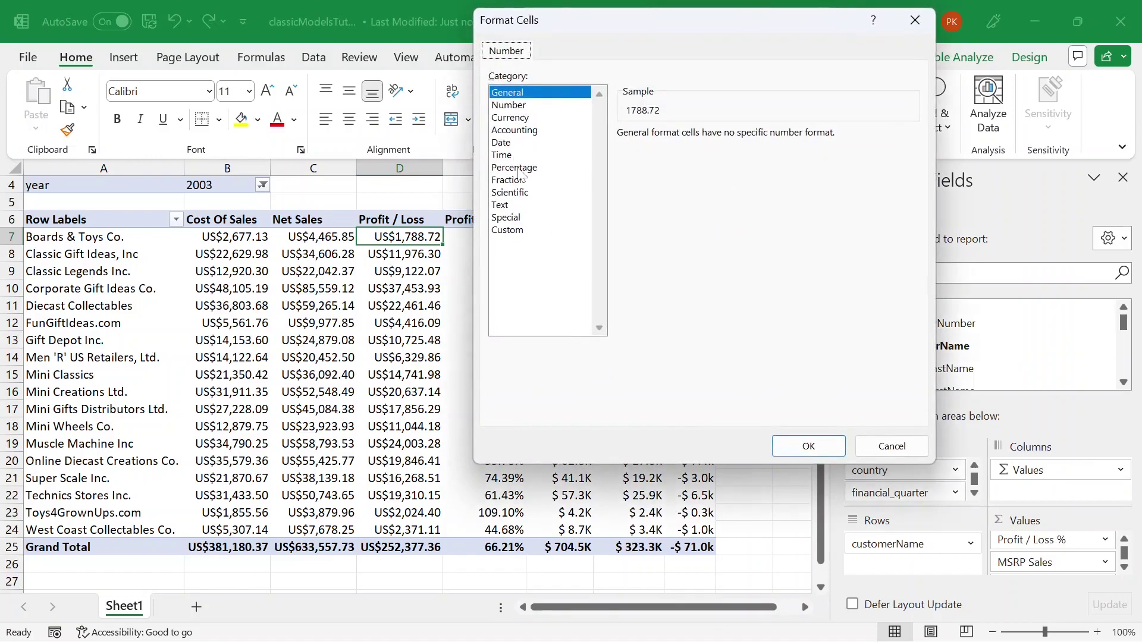
left_click(516, 169)
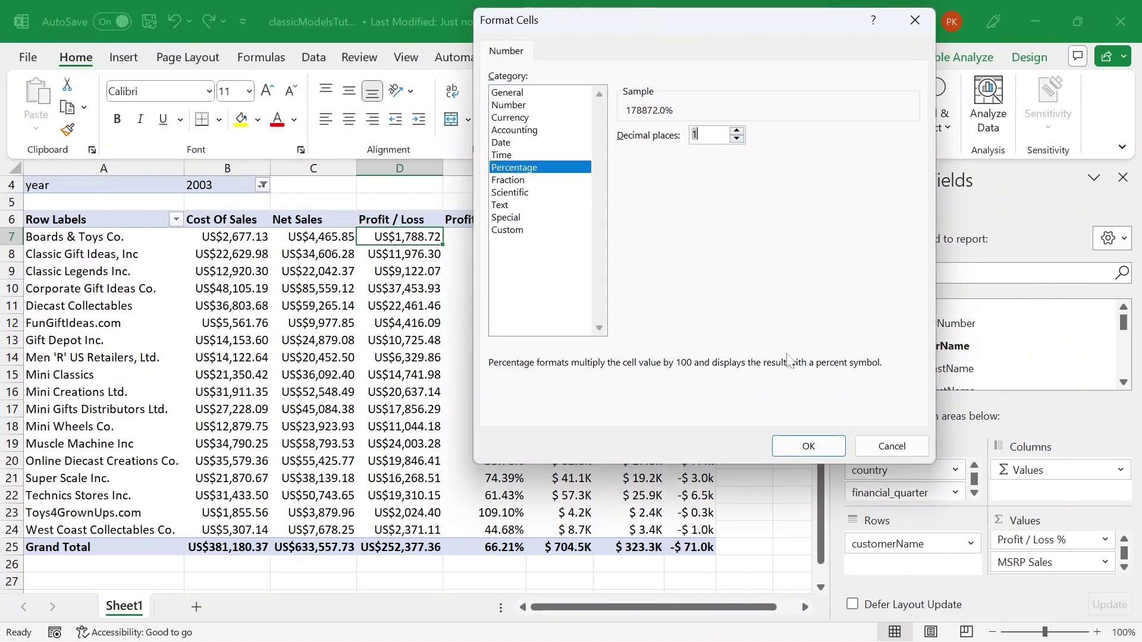
left_click(806, 447)
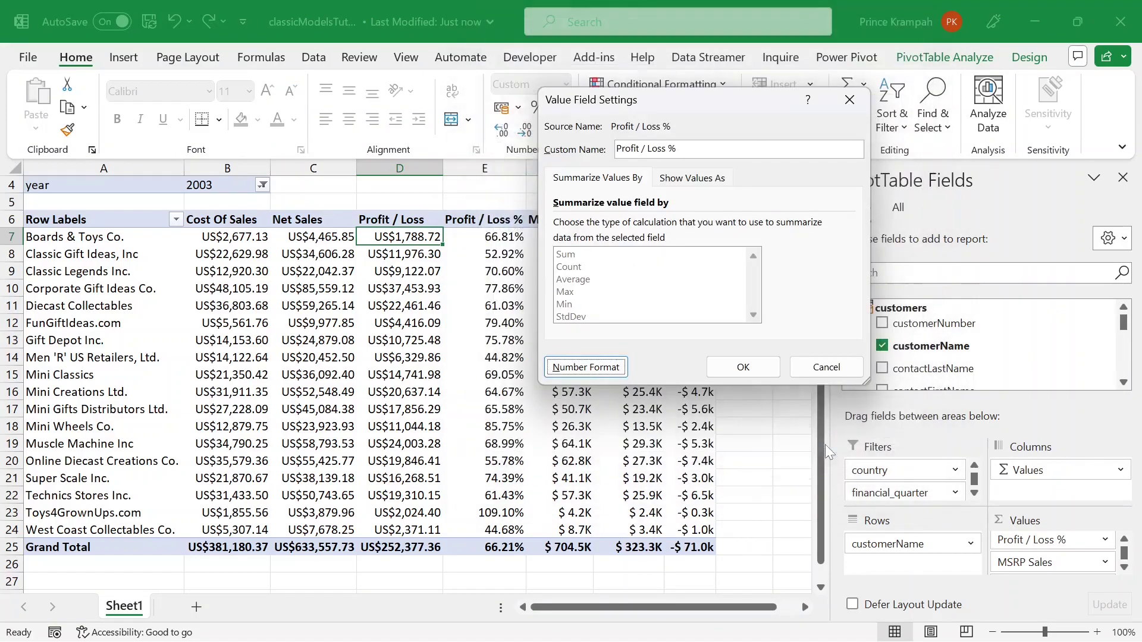
left_click(743, 367)
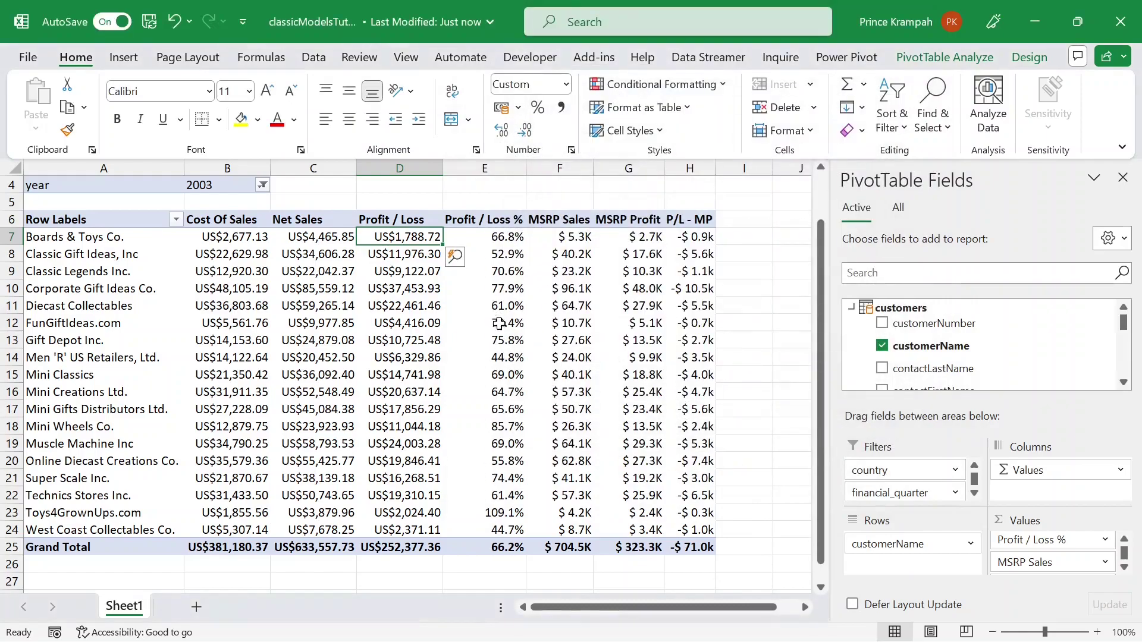
Step: Apply the custom number format $ 0.0,K to the Profit / Loss value field
scroll(1045, 556, "up", 1)
left_click(1061, 561)
left_click(1026, 537)
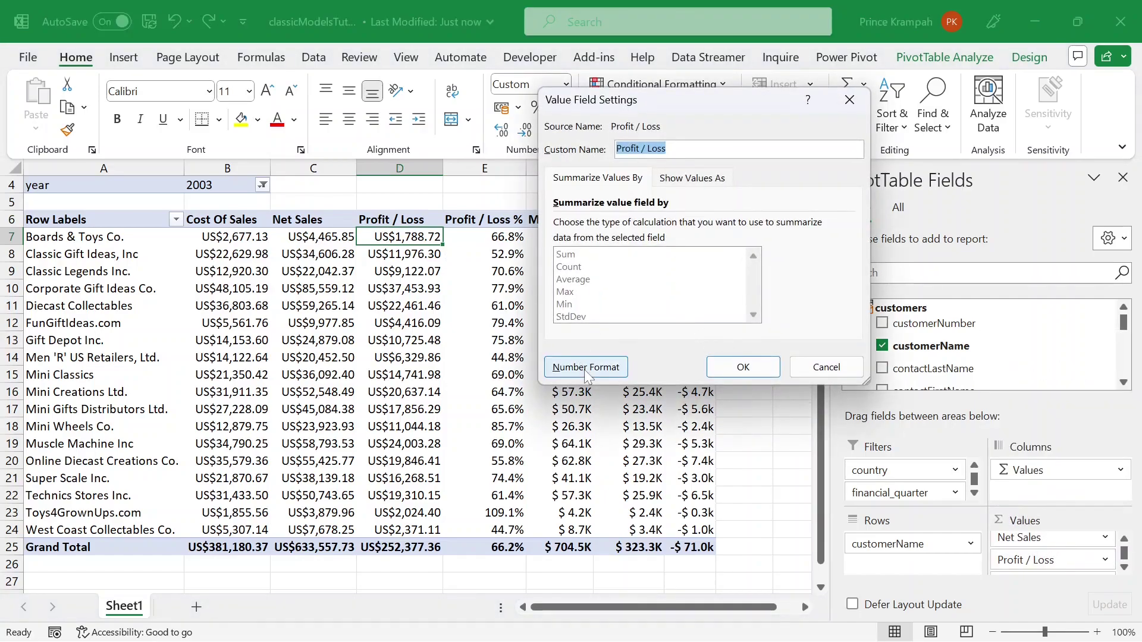
left_click(583, 367)
left_click(513, 230)
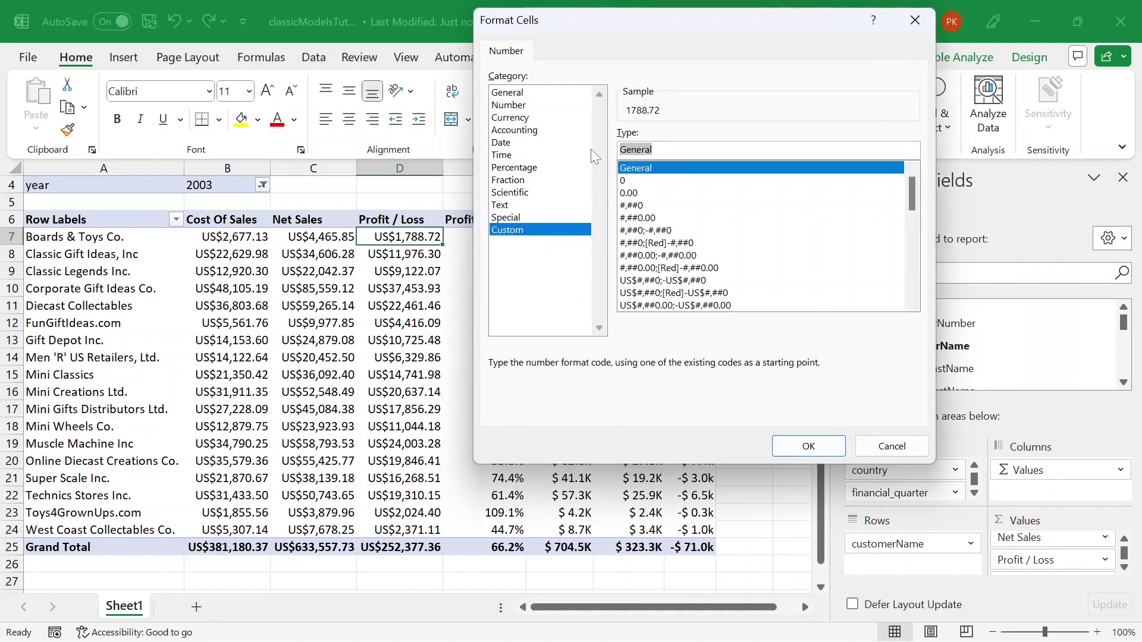
type("$")
key("alt+Tab")
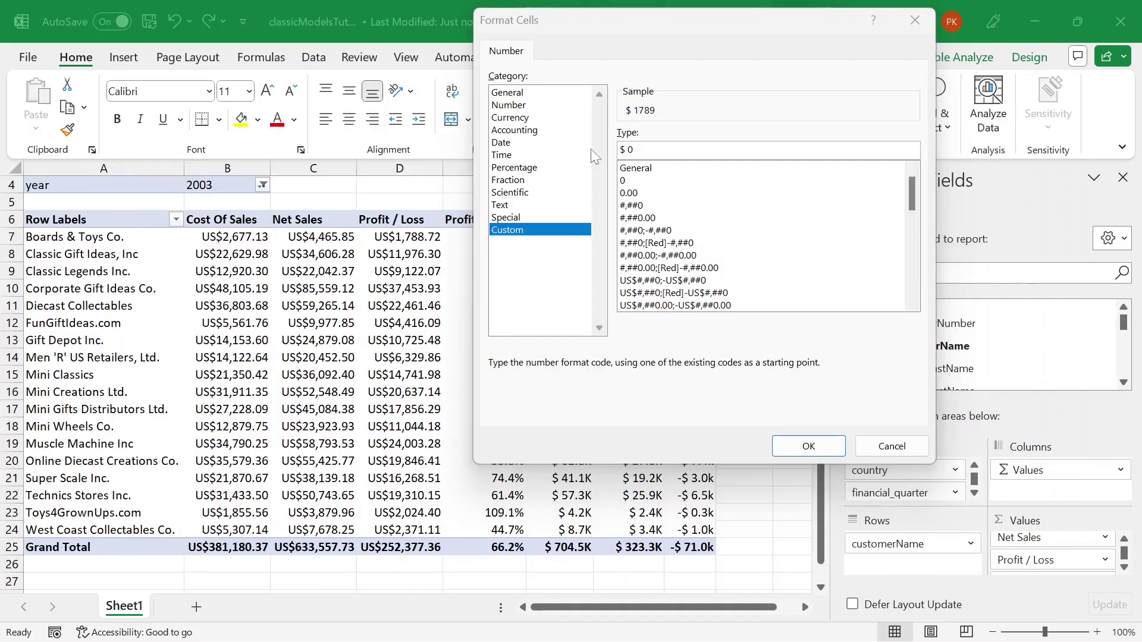
left_click(678, 150)
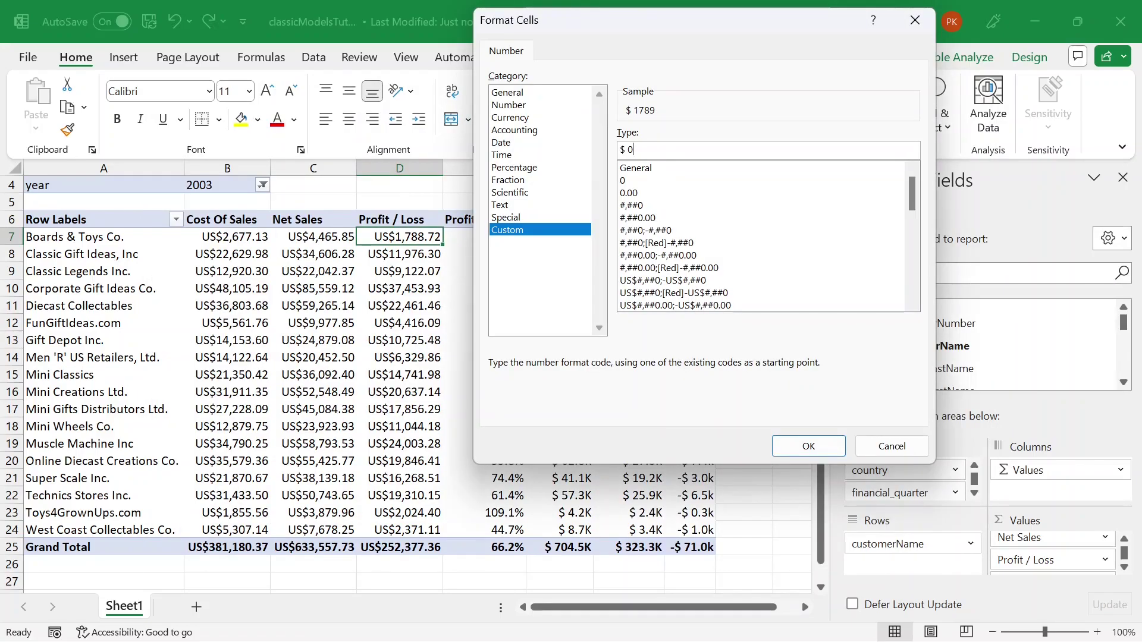
type(".0,K")
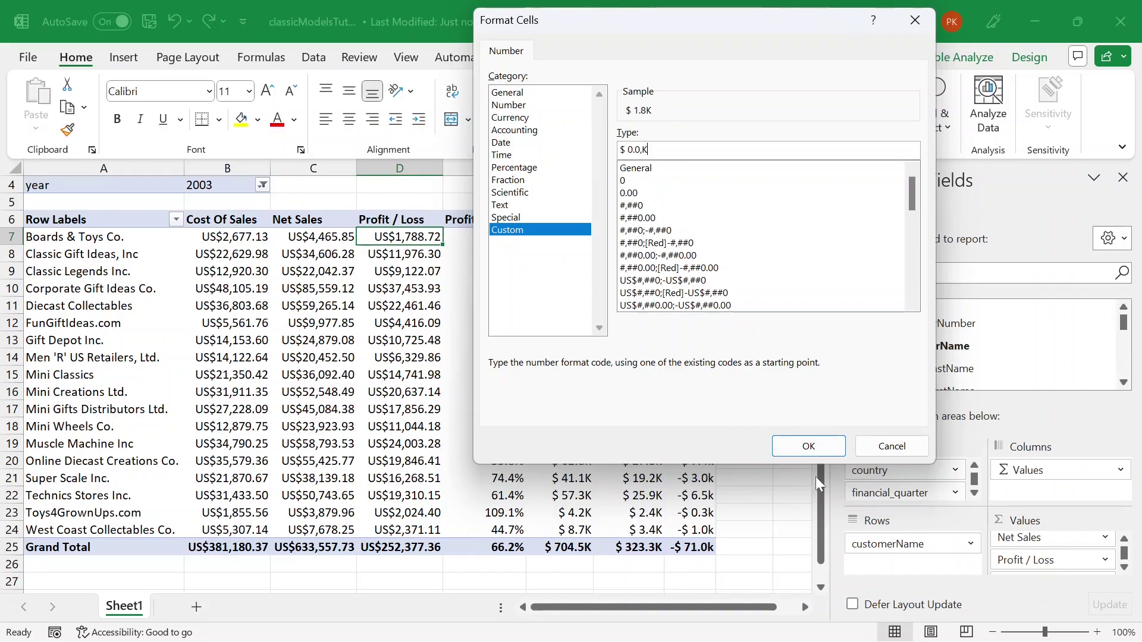
left_click(808, 447)
left_click(744, 367)
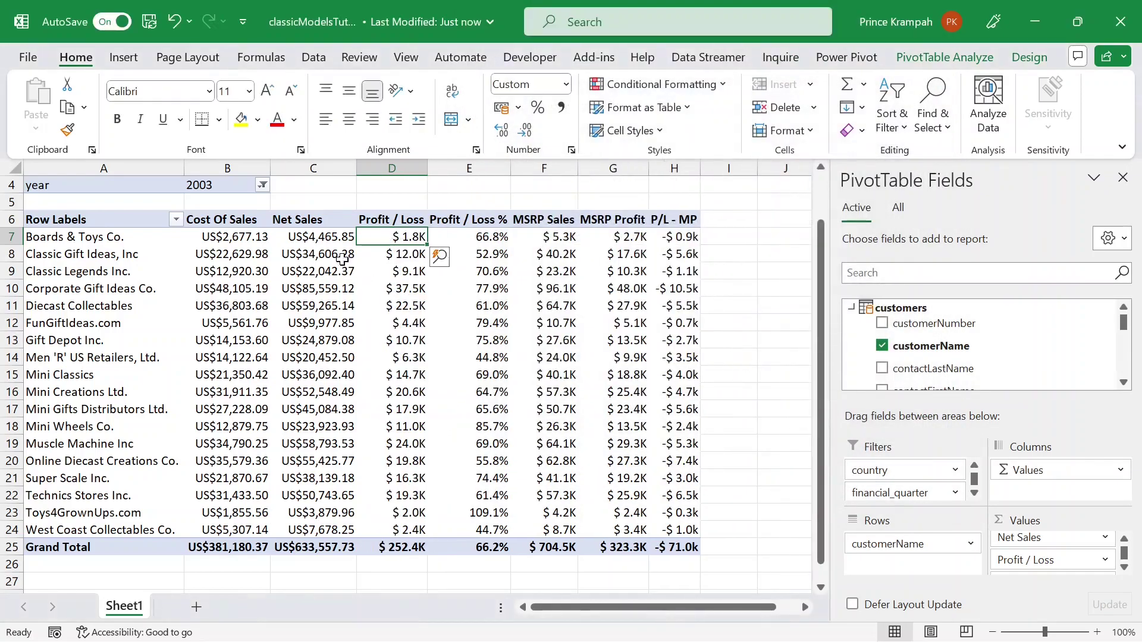
Step: Apply the custom number format $ 0.0,K to the Net Sales value field
left_click(321, 241)
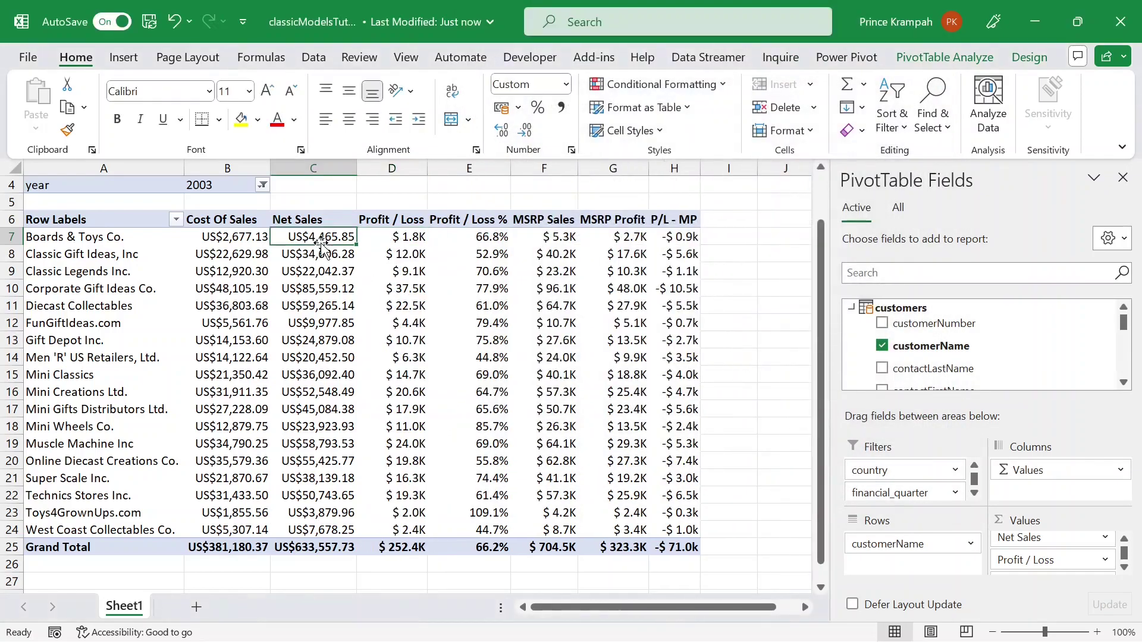
left_click(1052, 539)
left_click(997, 520)
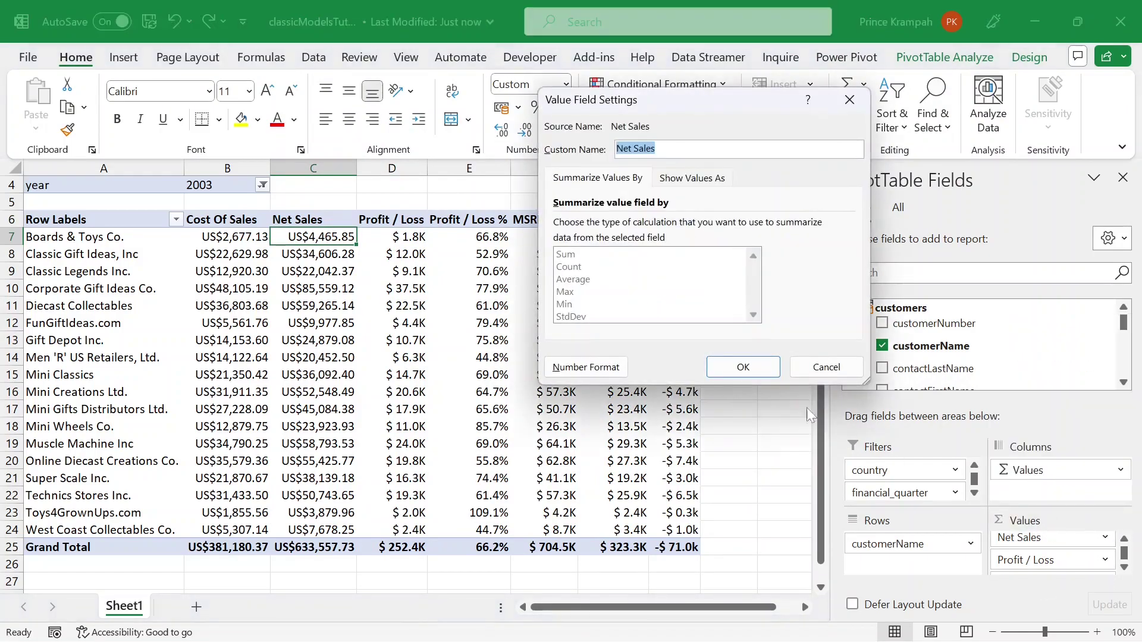
left_click(596, 367)
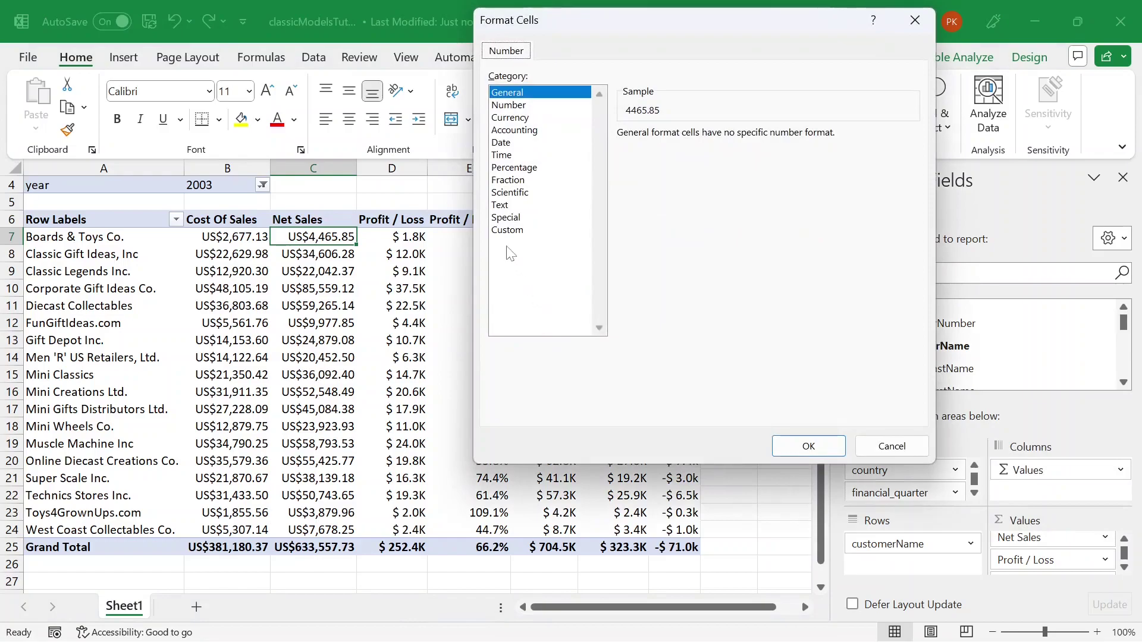
left_click(509, 231)
double_click(636, 150)
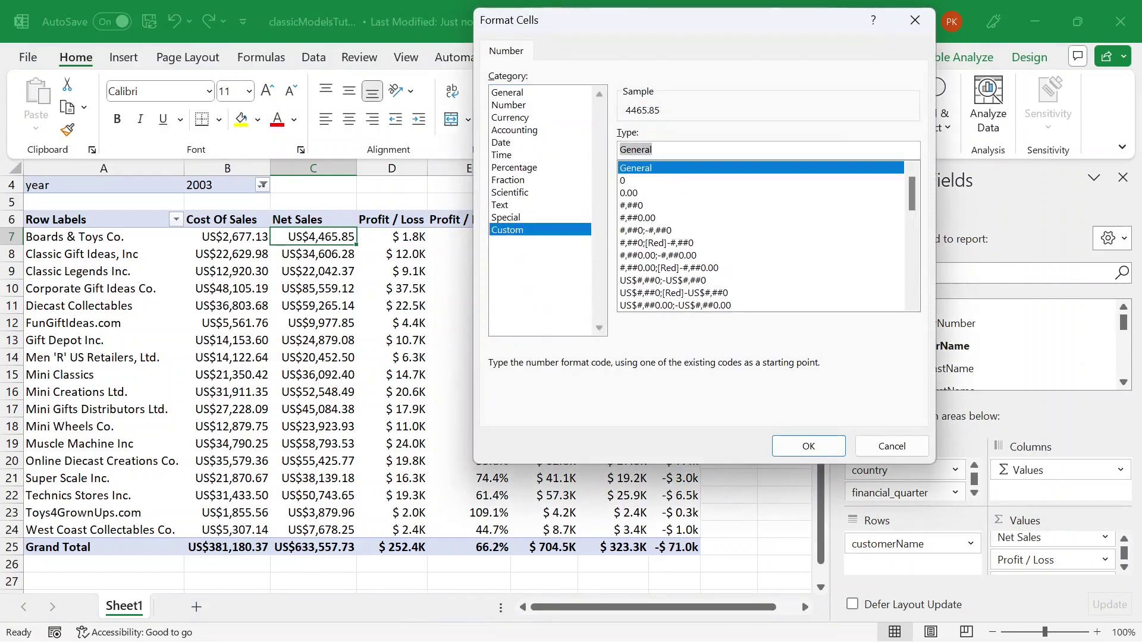
type("$")
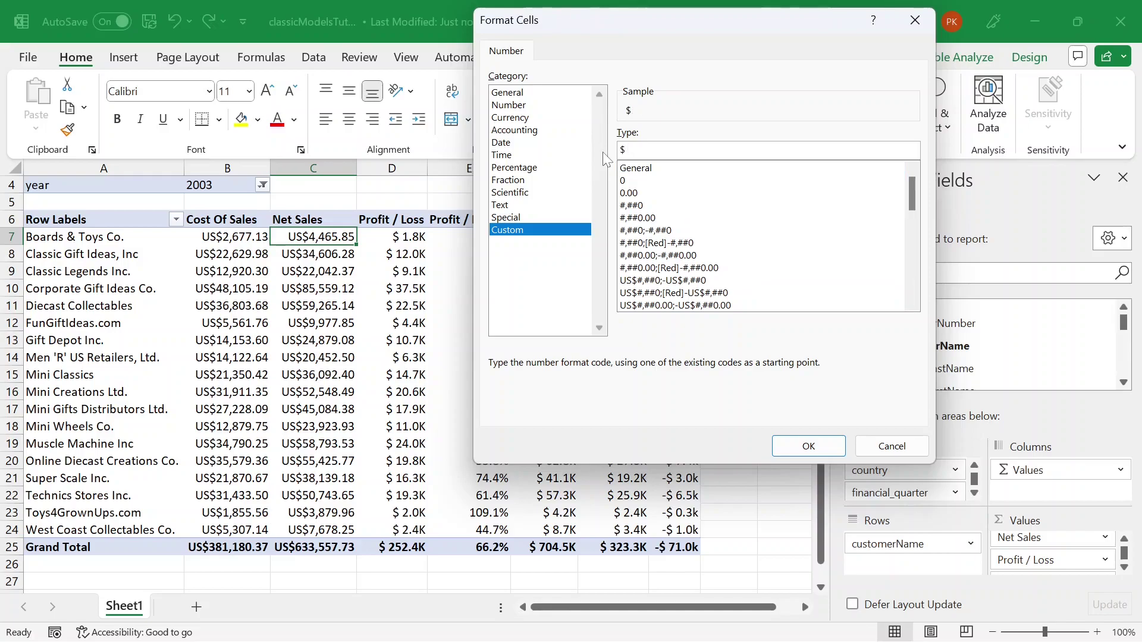
type(" ).0,K")
key("BackSpace")
key("BackSpace")
key("BackSpace")
type(".0,K")
left_click(809, 446)
left_click(719, 373)
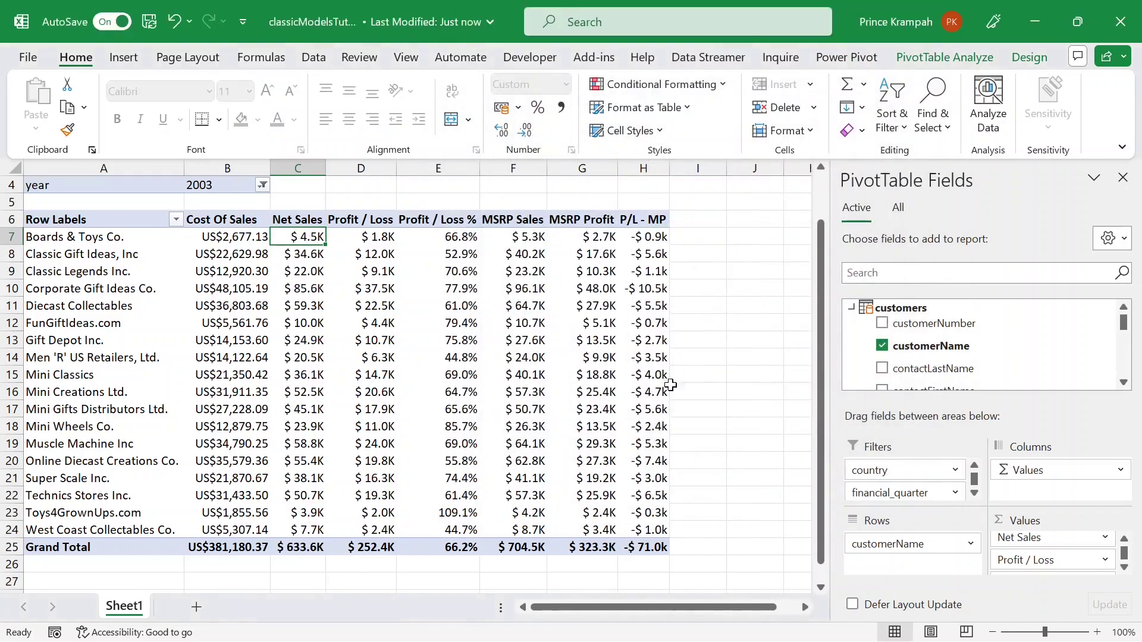
Step: Apply the custom number format $ 0.0,K to the Cost Of Sales value field
left_click(229, 238)
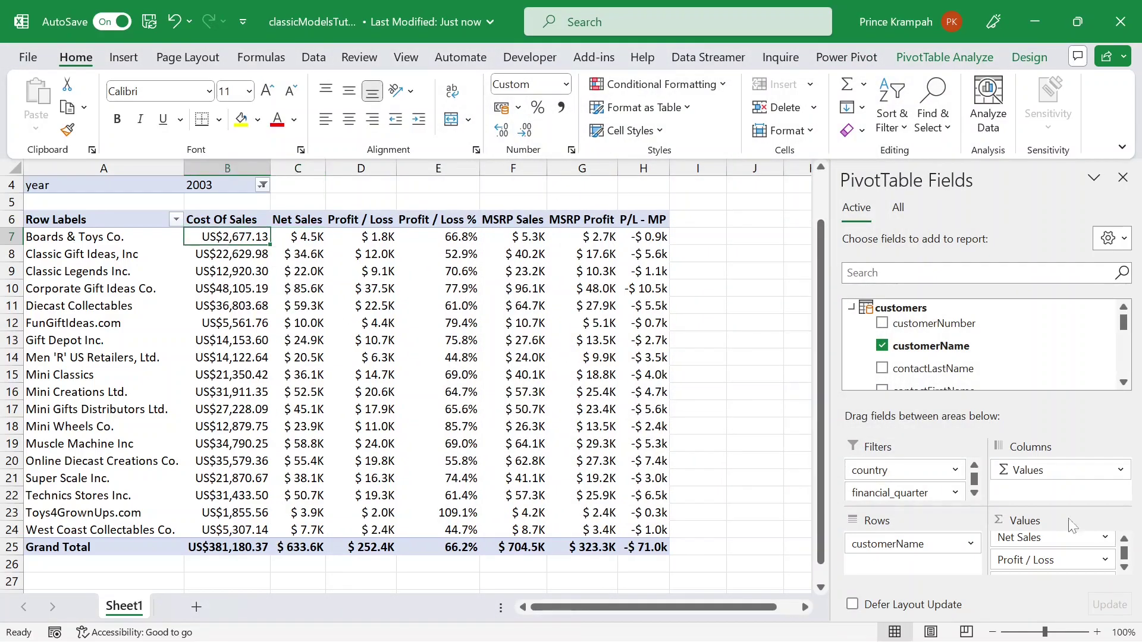
scroll(1046, 561, "up", 1)
left_click(1035, 542)
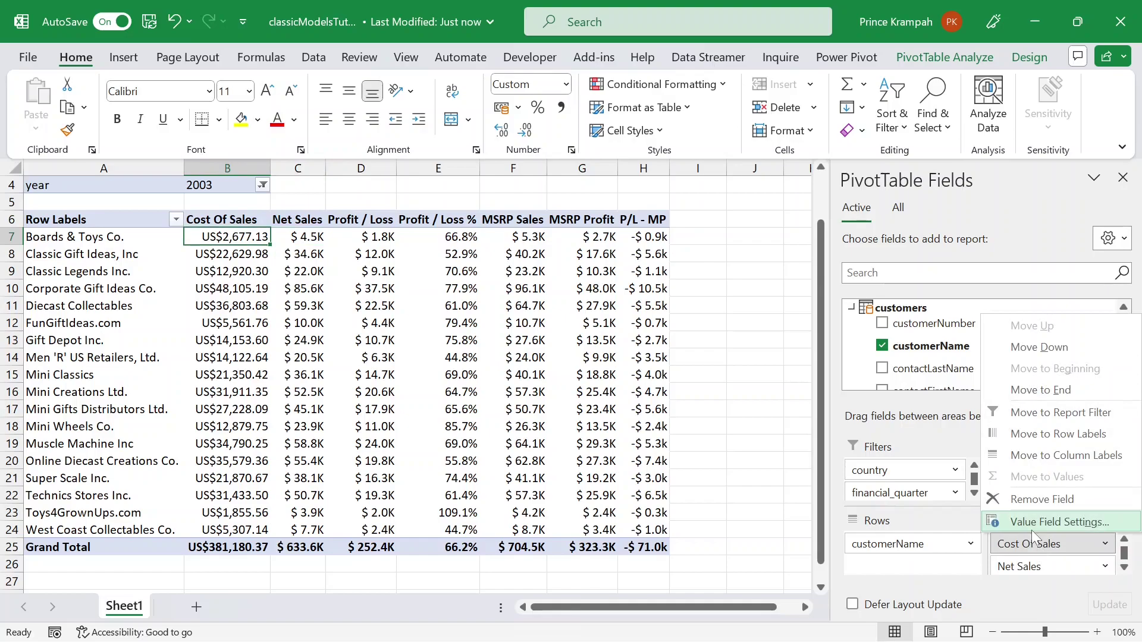
left_click(1030, 523)
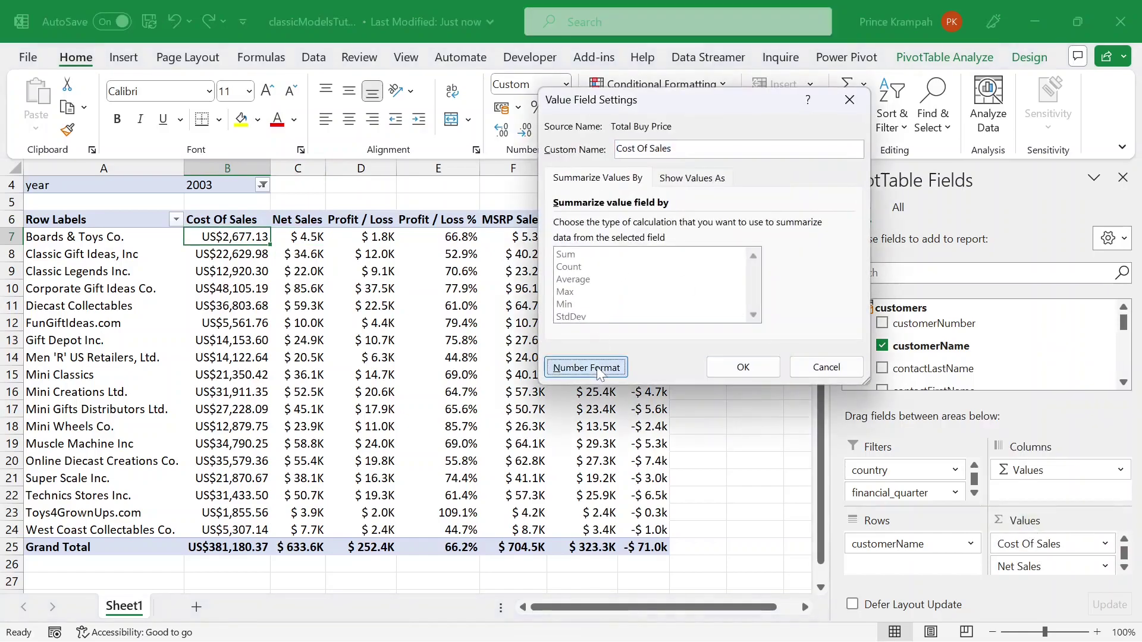
left_click(585, 368)
left_click(522, 235)
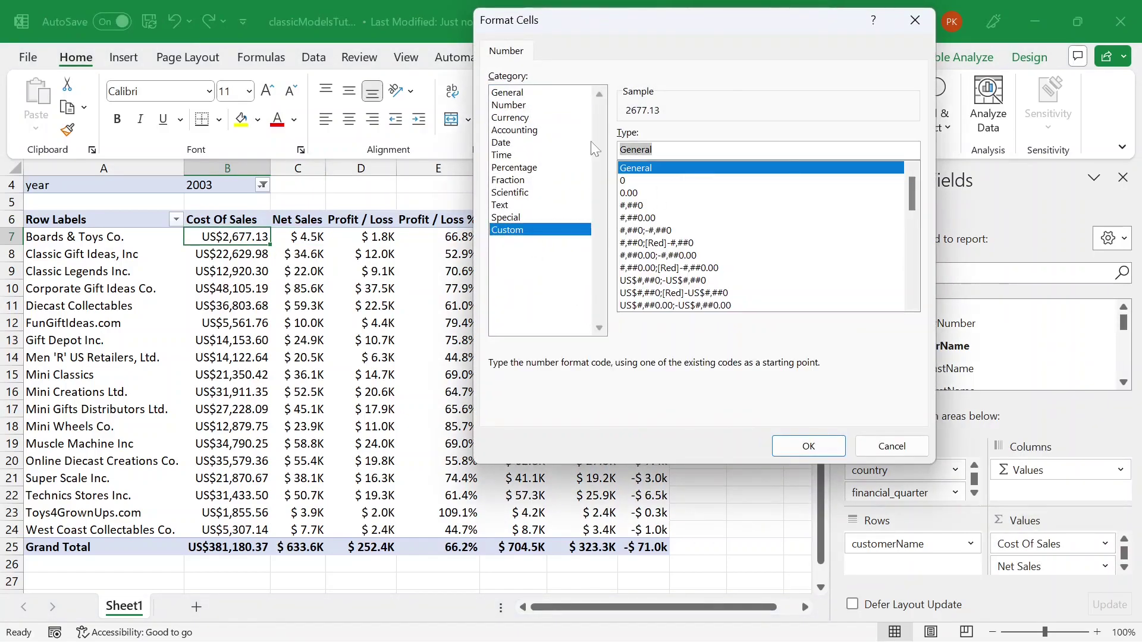
type("$")
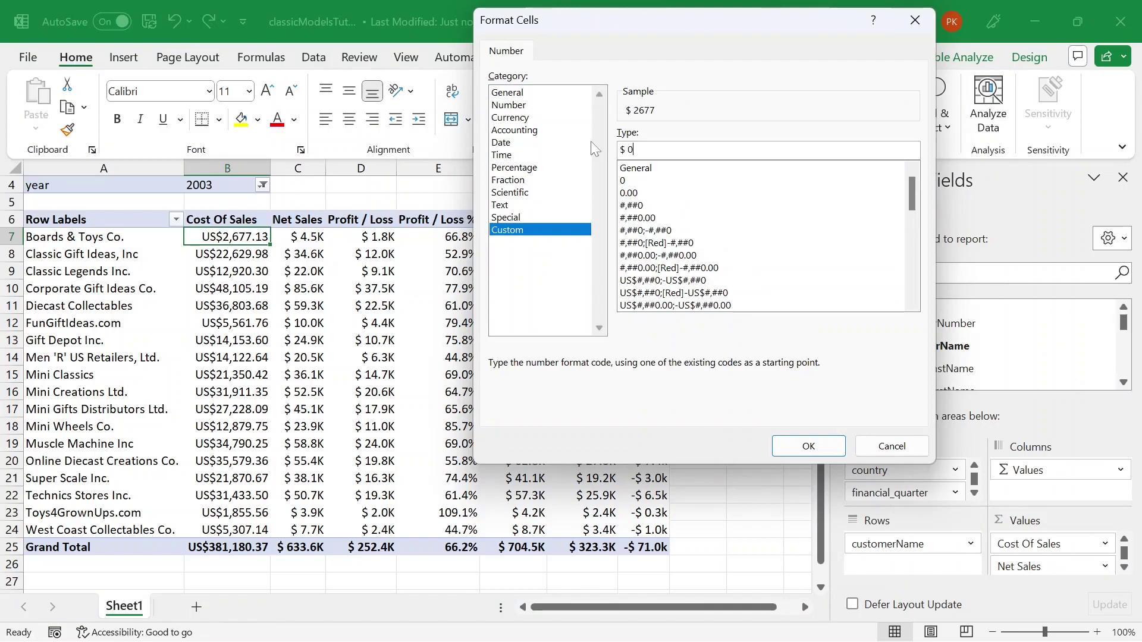
type(" 0.0,K")
left_click(808, 446)
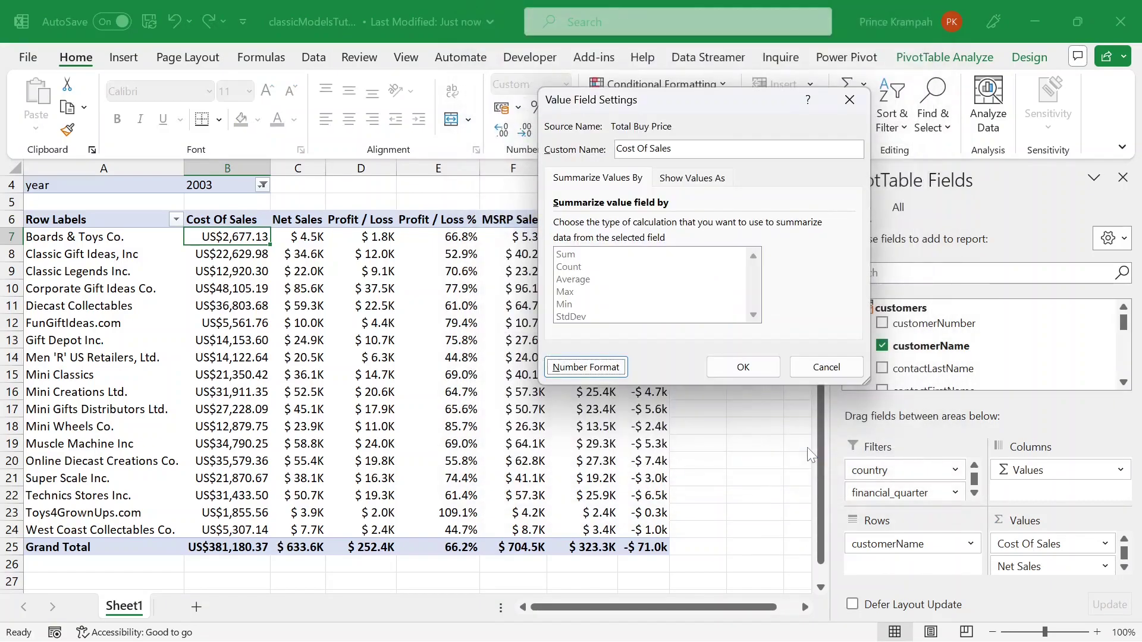
left_click(751, 369)
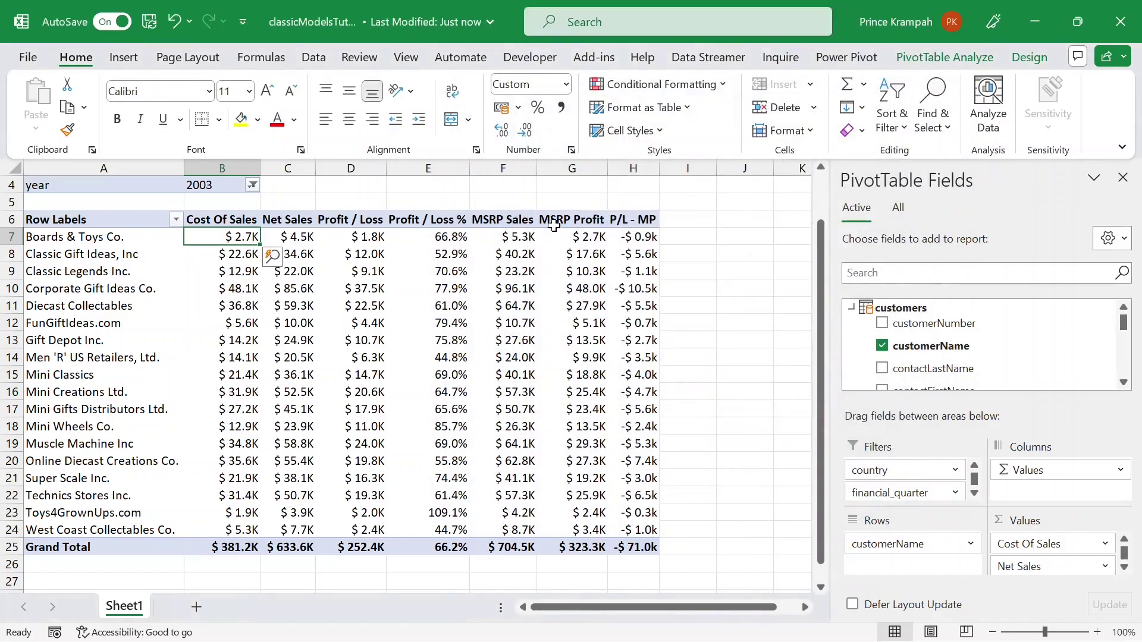
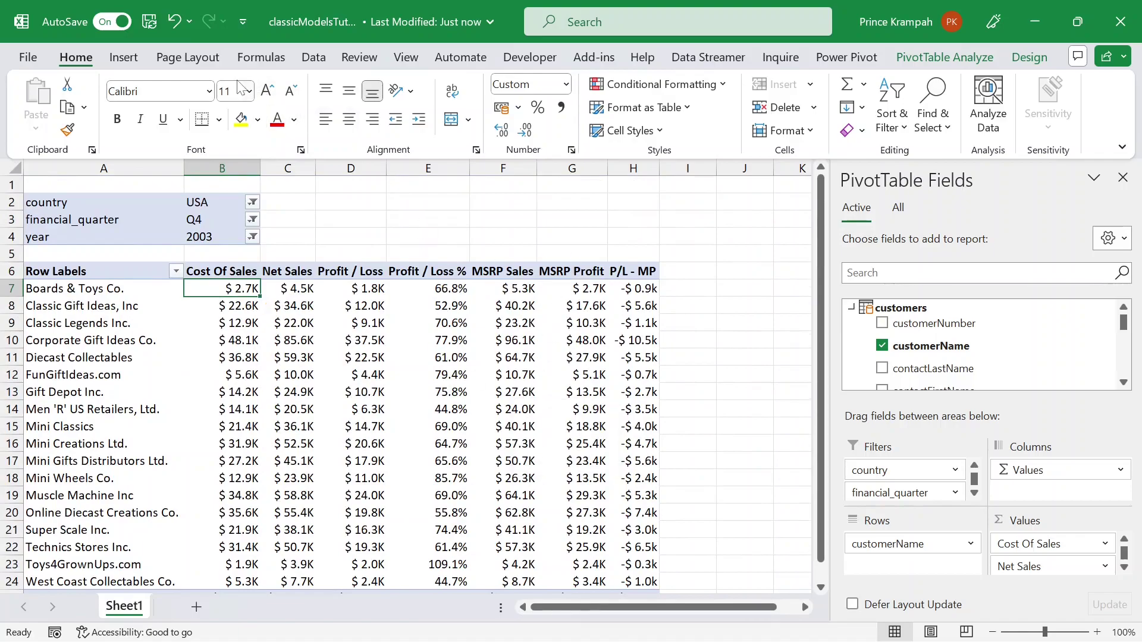
Step: Set the worksheet's page orientation to landscape in the page setup
left_click(221, 59)
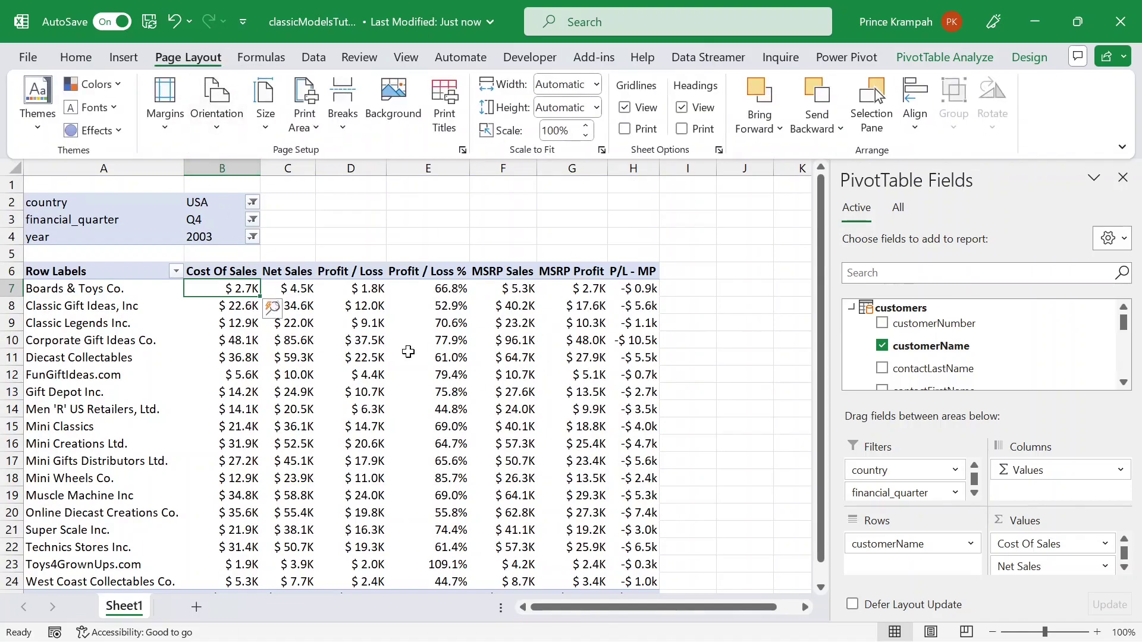
left_click(462, 151)
left_click(642, 112)
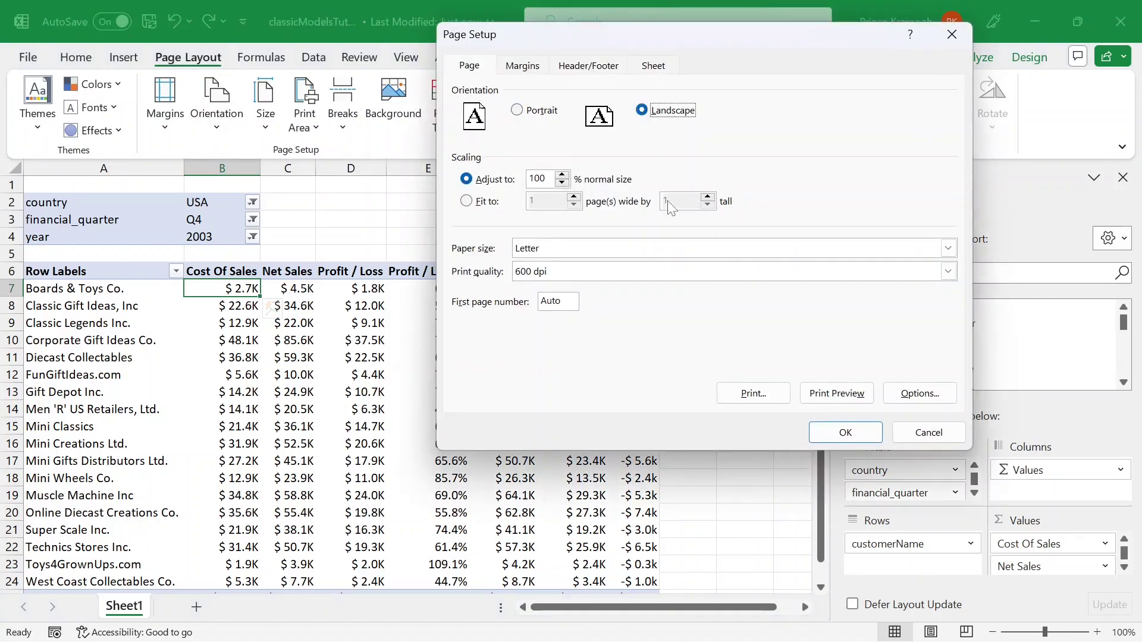
left_click(845, 434)
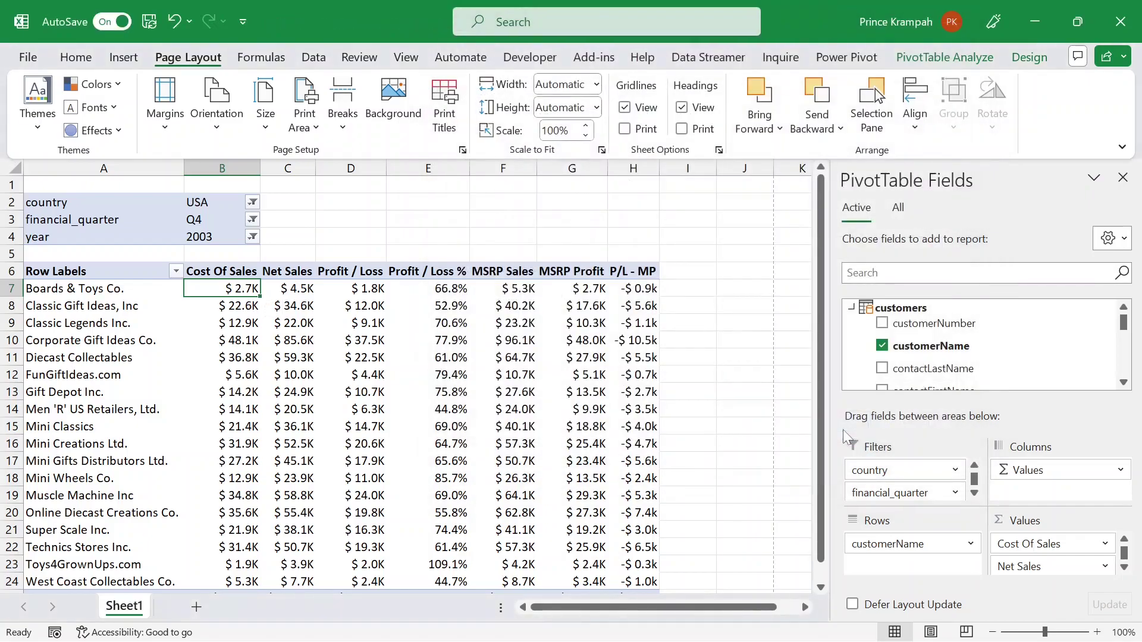
Step: Hide the worksheet's gridlines while keeping the row and column headings shown
left_click(406, 57)
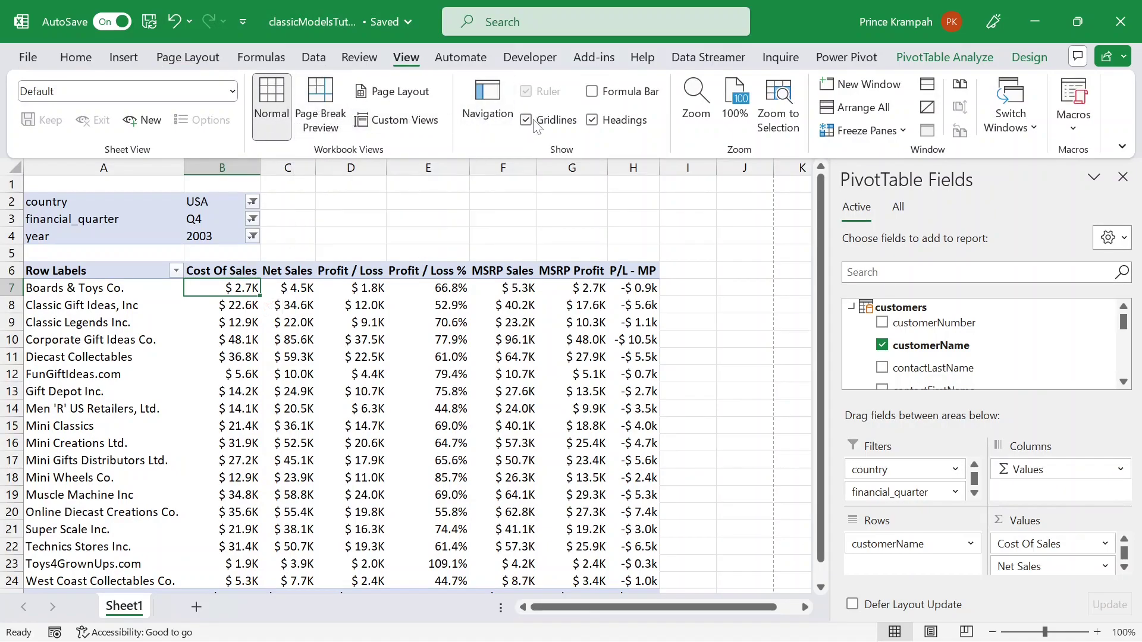
left_click(534, 124)
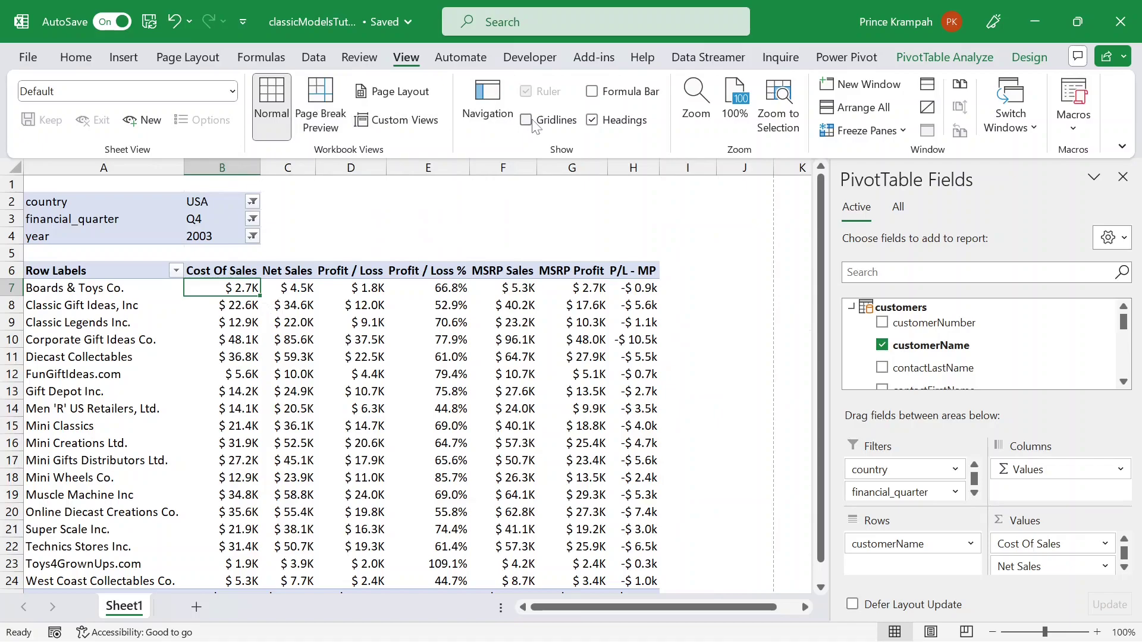
left_click(593, 121)
left_click(593, 123)
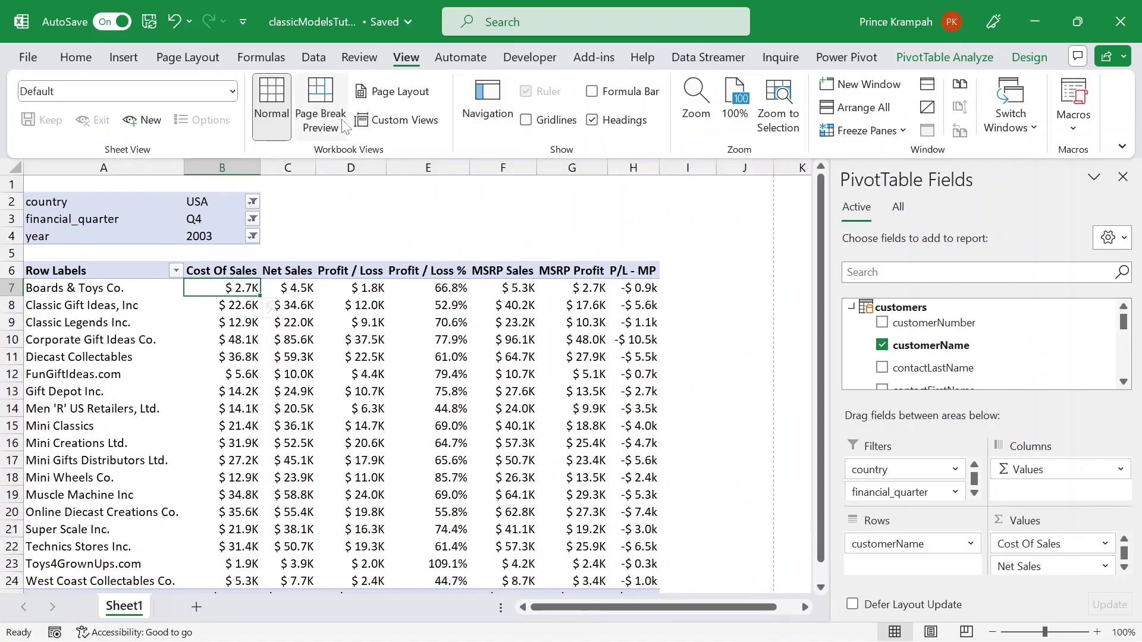
Step: Switch the worksheet to Page Layout view to see how the pivot table fits the page
left_click(393, 91)
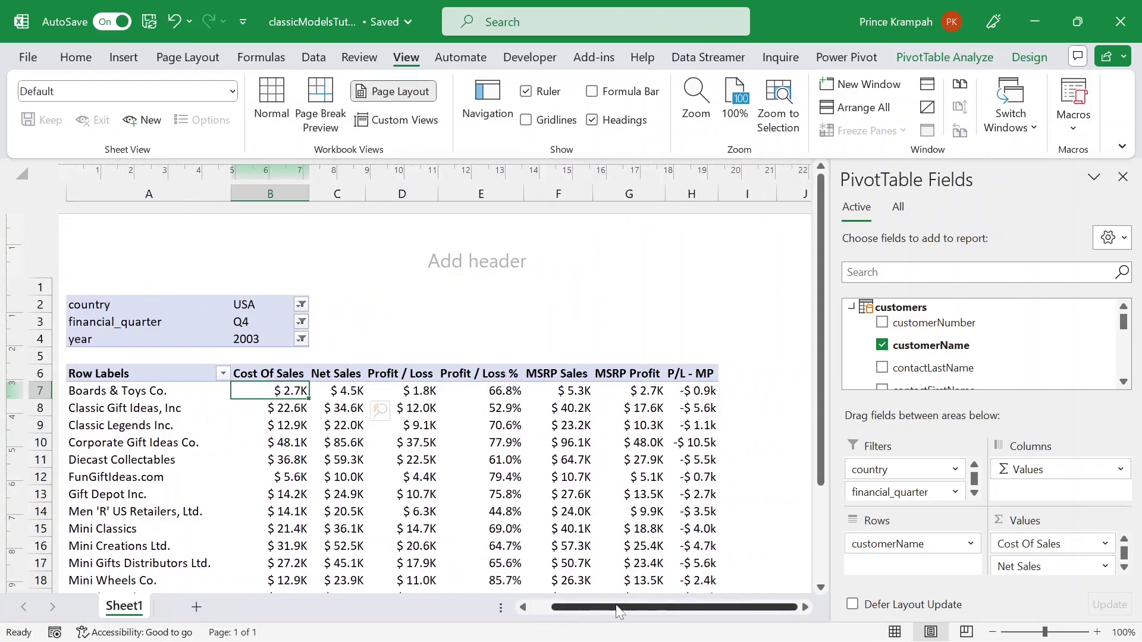
left_click_drag(541, 610, 615, 607)
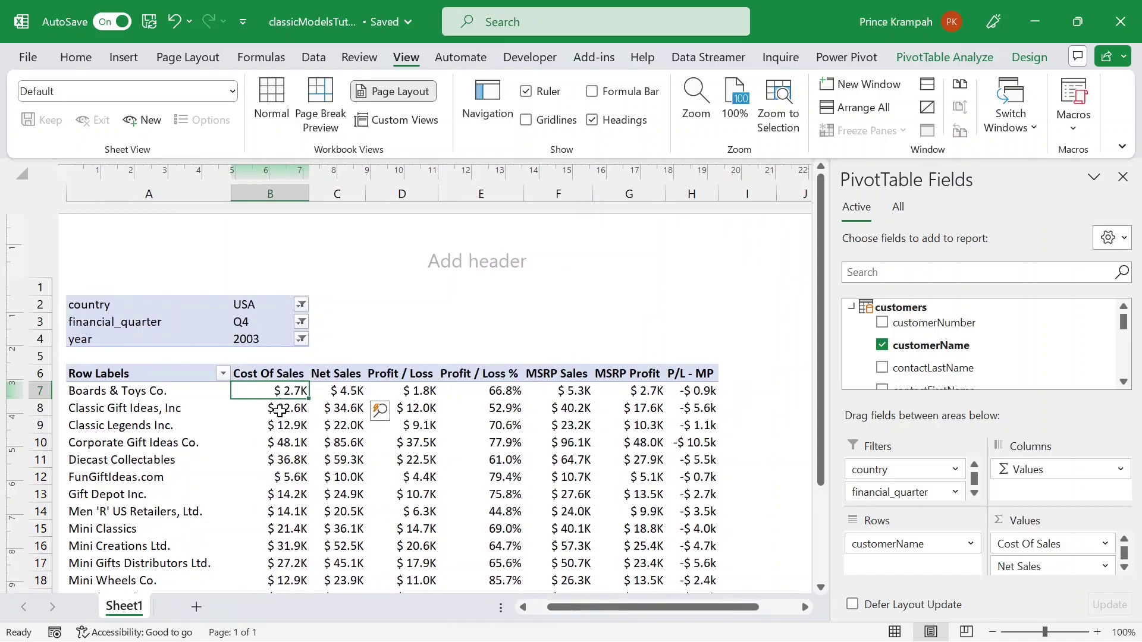
mouse_move(280, 410)
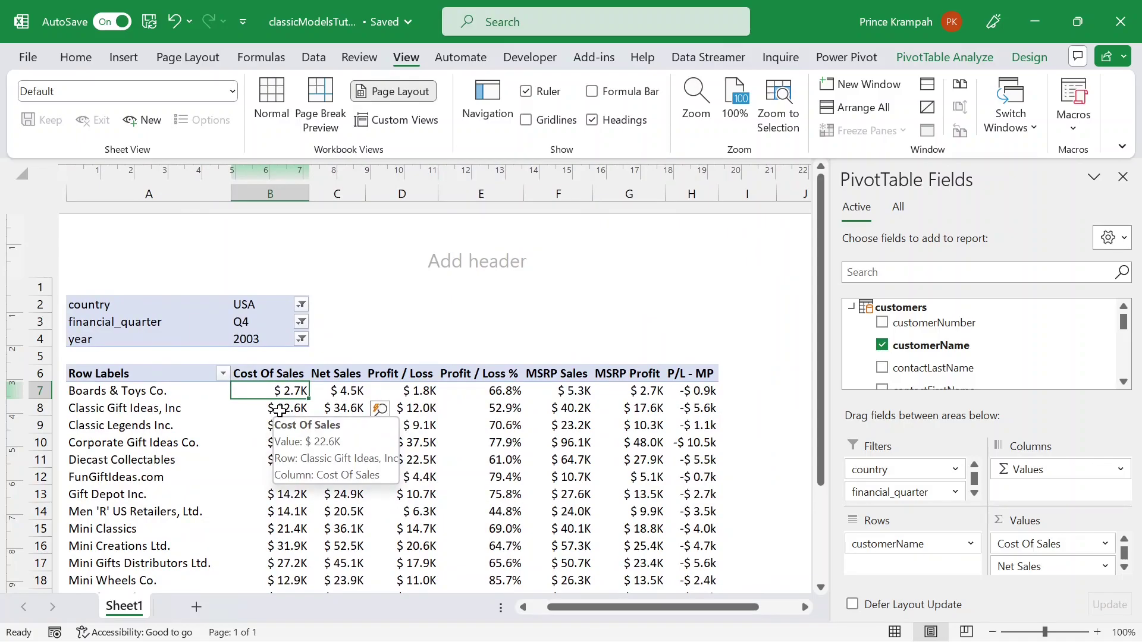
Step: Select the entire pivot table and change its font to CordiaUPC
left_click(955, 60)
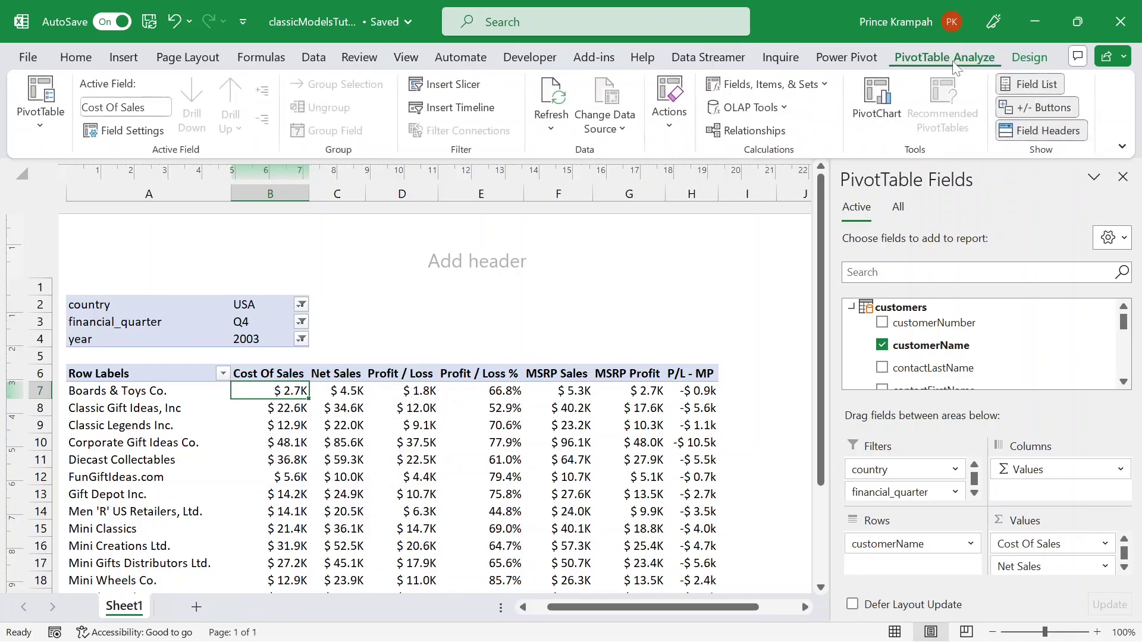
left_click(675, 122)
left_click(717, 214)
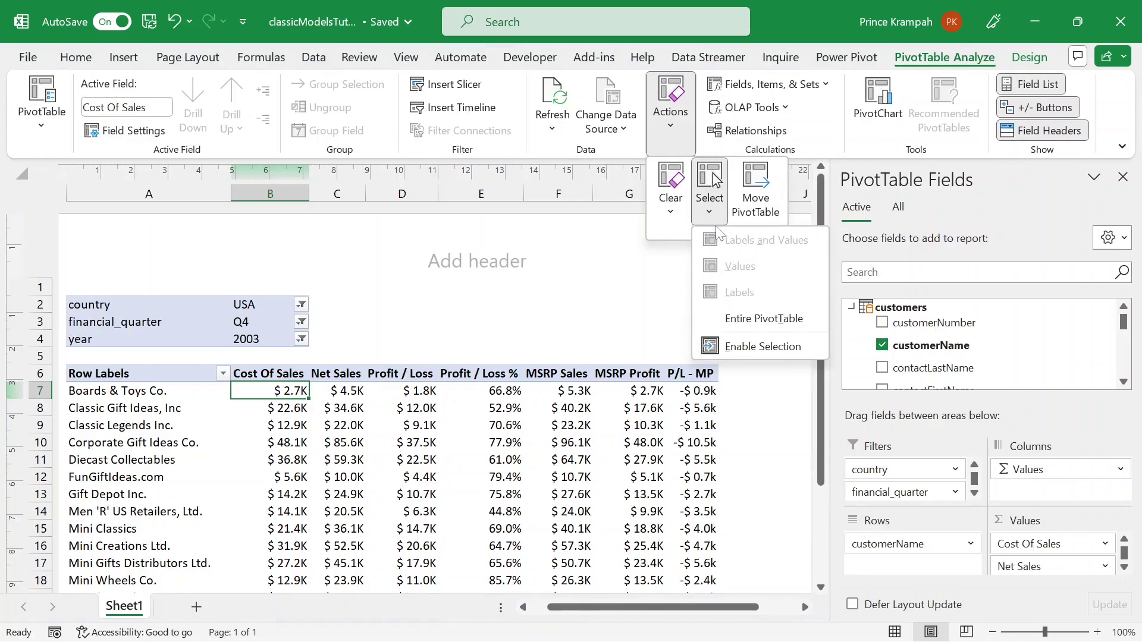
left_click(772, 328)
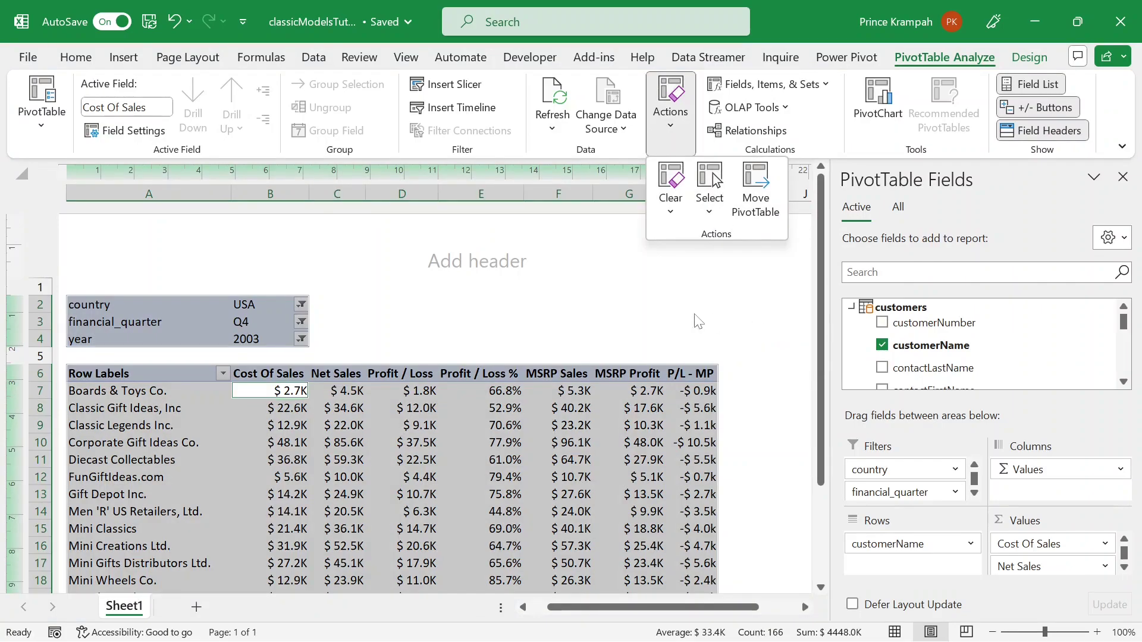
left_click(76, 57)
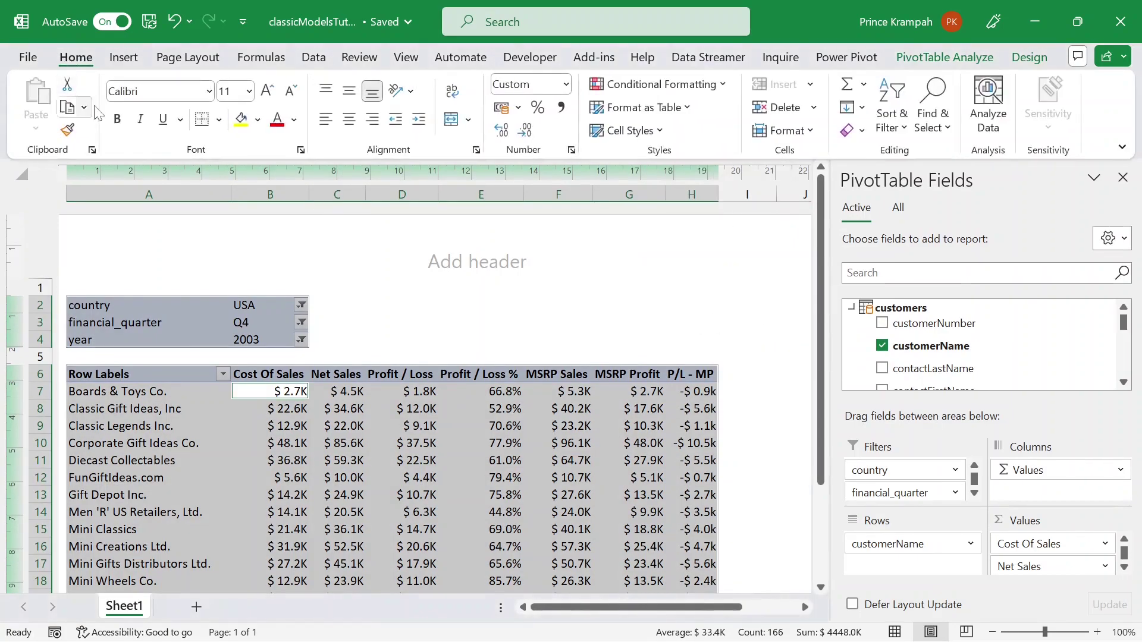
left_click(154, 91)
scroll(154, 91, "up", 1)
type("Cord")
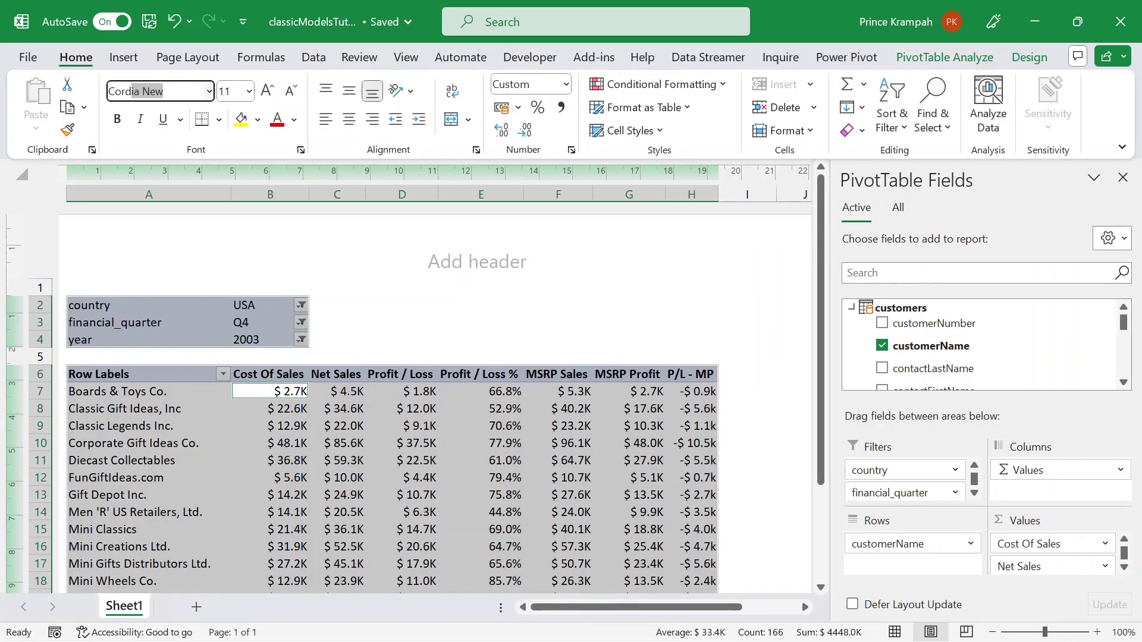
type("iaUPC")
key("Tab")
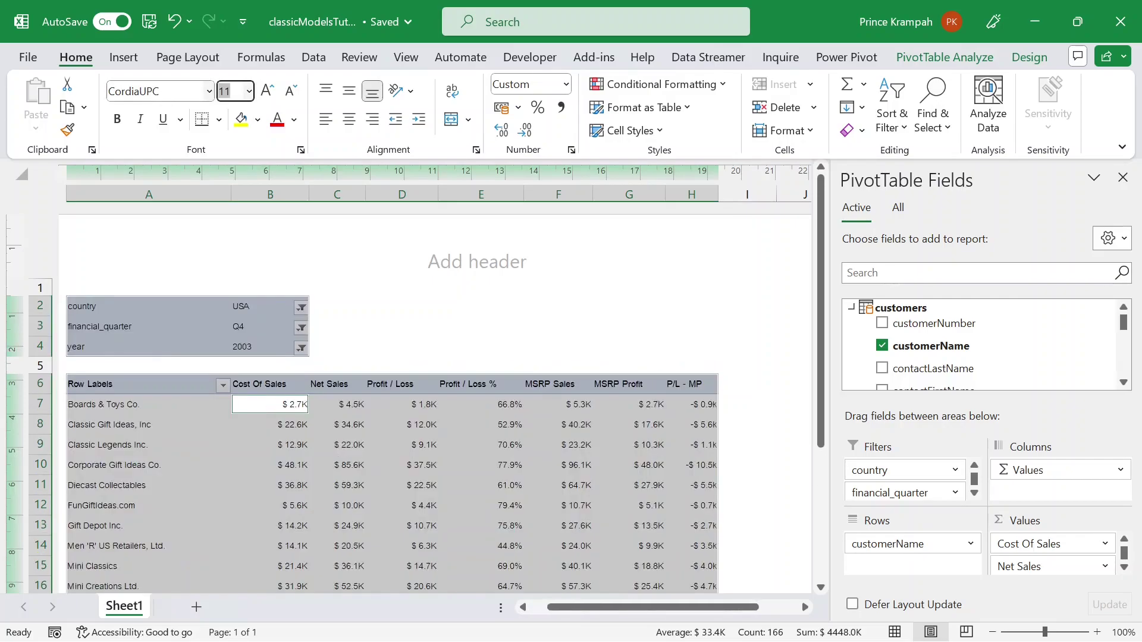
Step: Rename the pivot table's Row Labels header to Customer Name
left_click(440, 354)
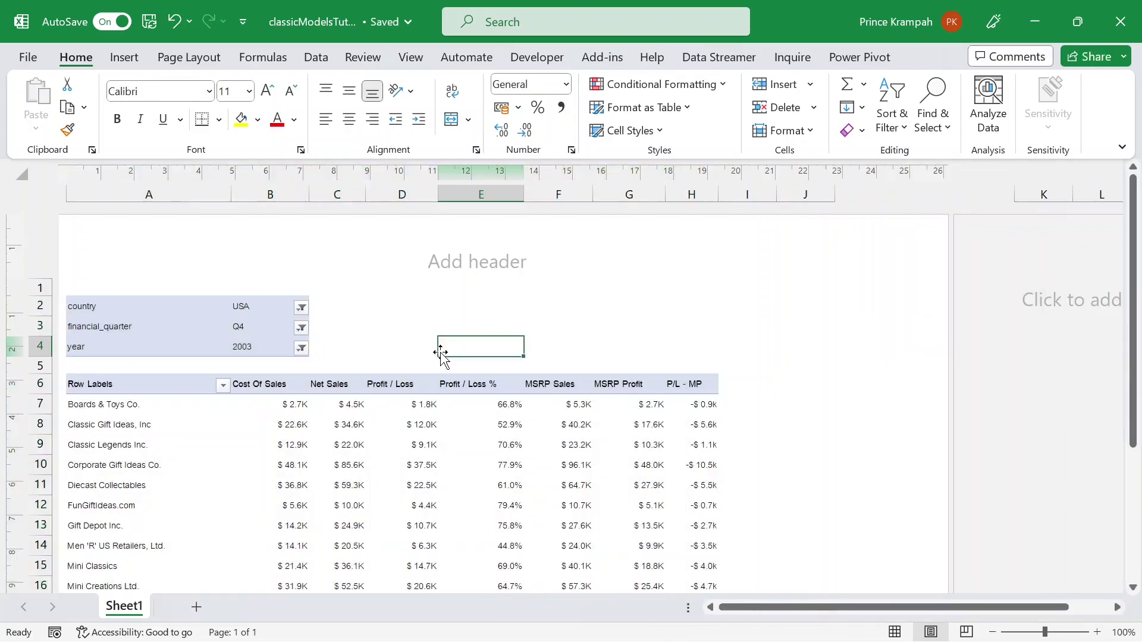
scroll(439, 357, "down", 4)
scroll(439, 365, "up", 5)
left_click(172, 393)
left_click(171, 385)
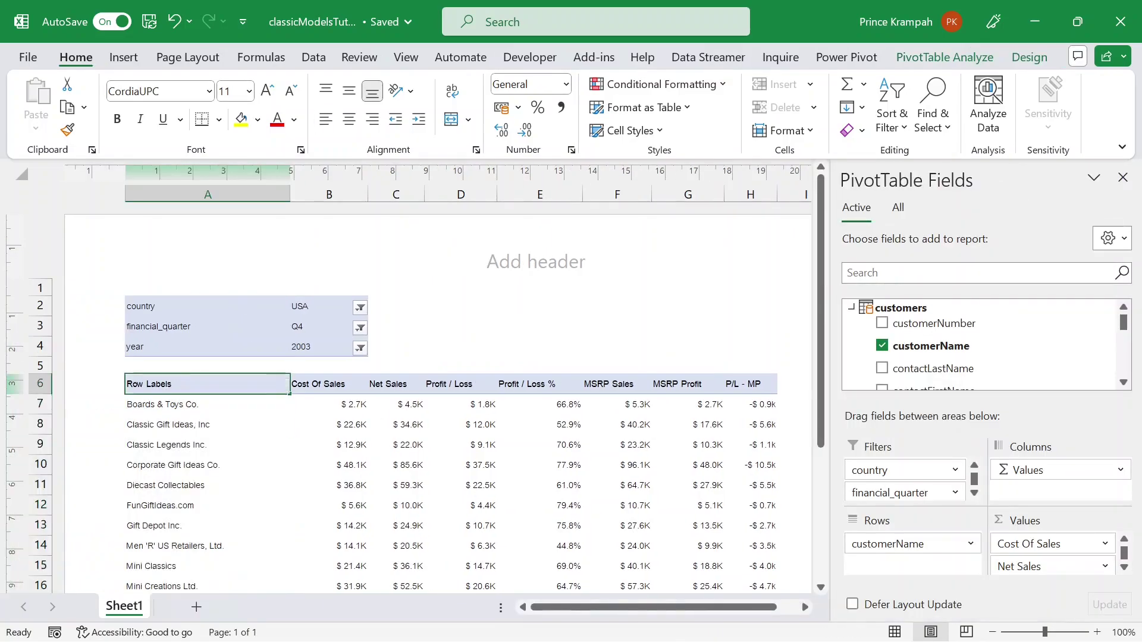
key("F2")
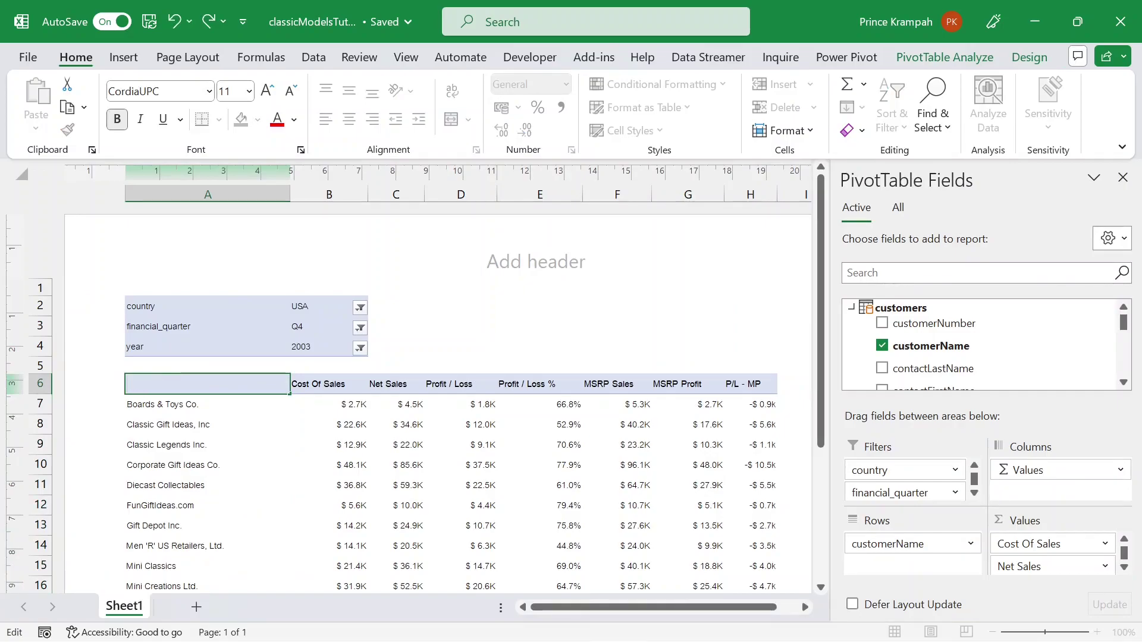
type("Customer Name")
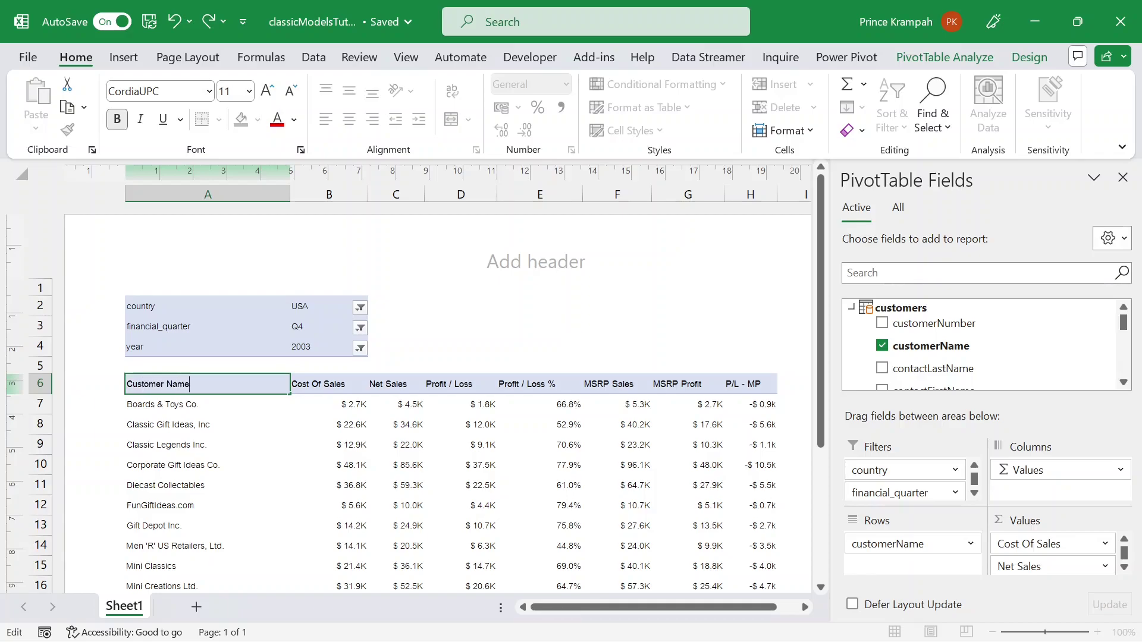
left_click(494, 341)
scroll(479, 369, "down", 4)
scroll(473, 380, "up", 3)
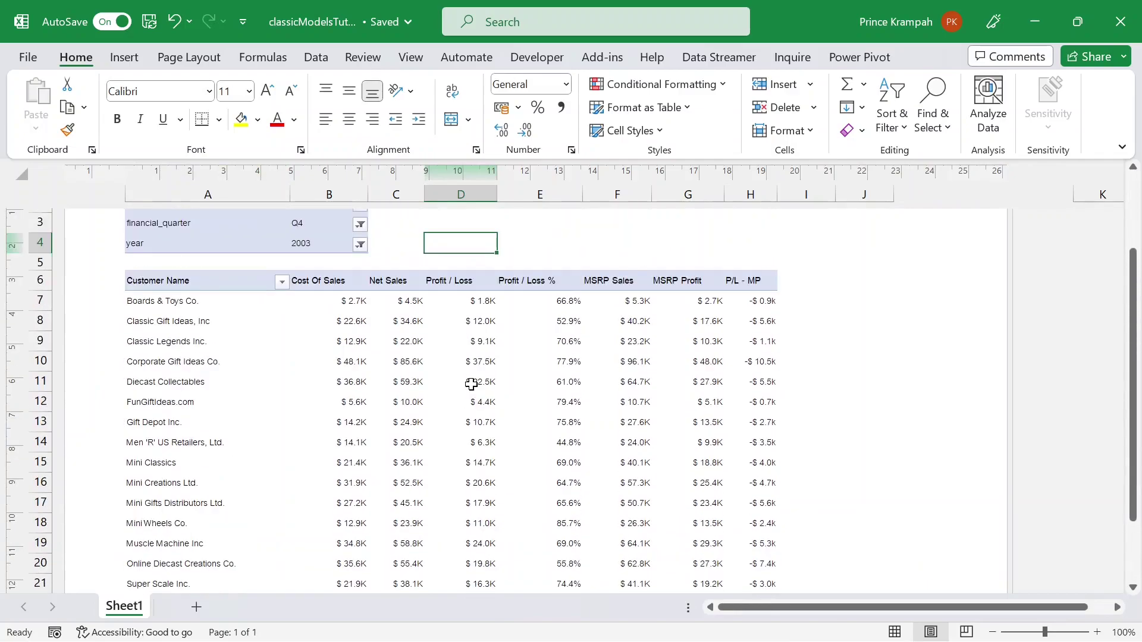
scroll(471, 385, "down", 2)
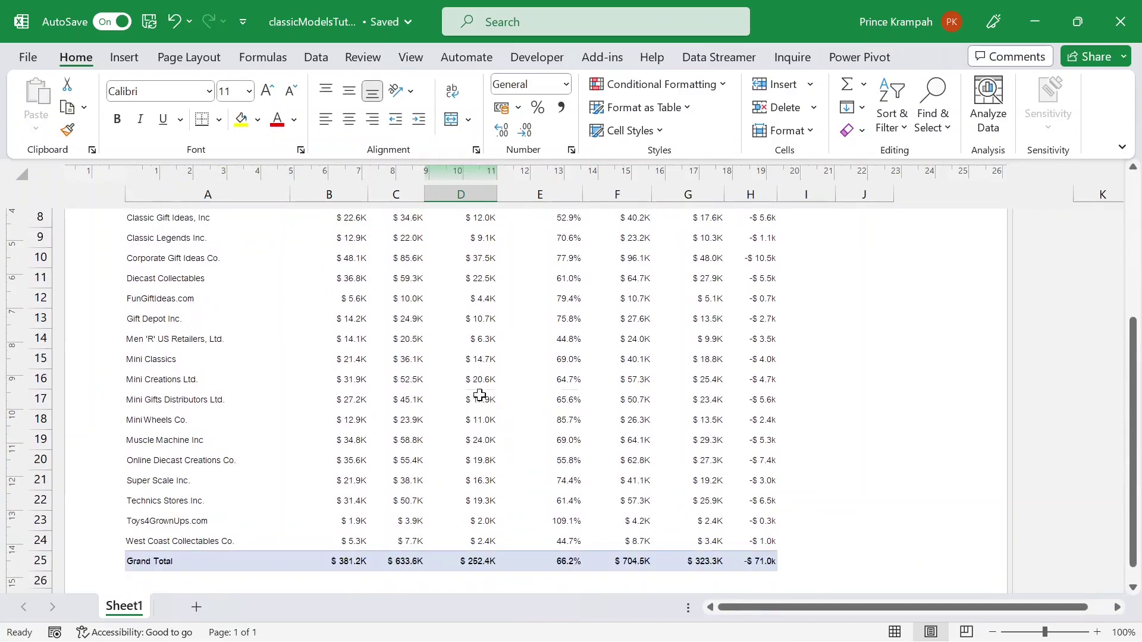
scroll(480, 390, "up", 3)
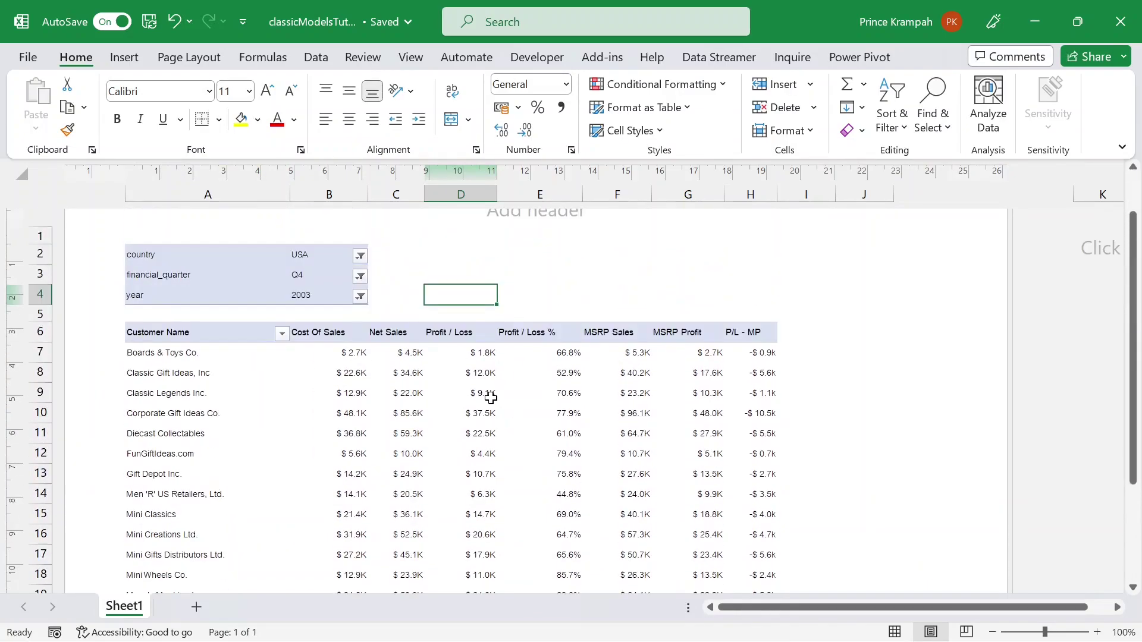
Step: Create a 2-Color Scale conditional formatting rule for all cells showing "Profit / Loss" values for "customerName"
left_click(467, 354)
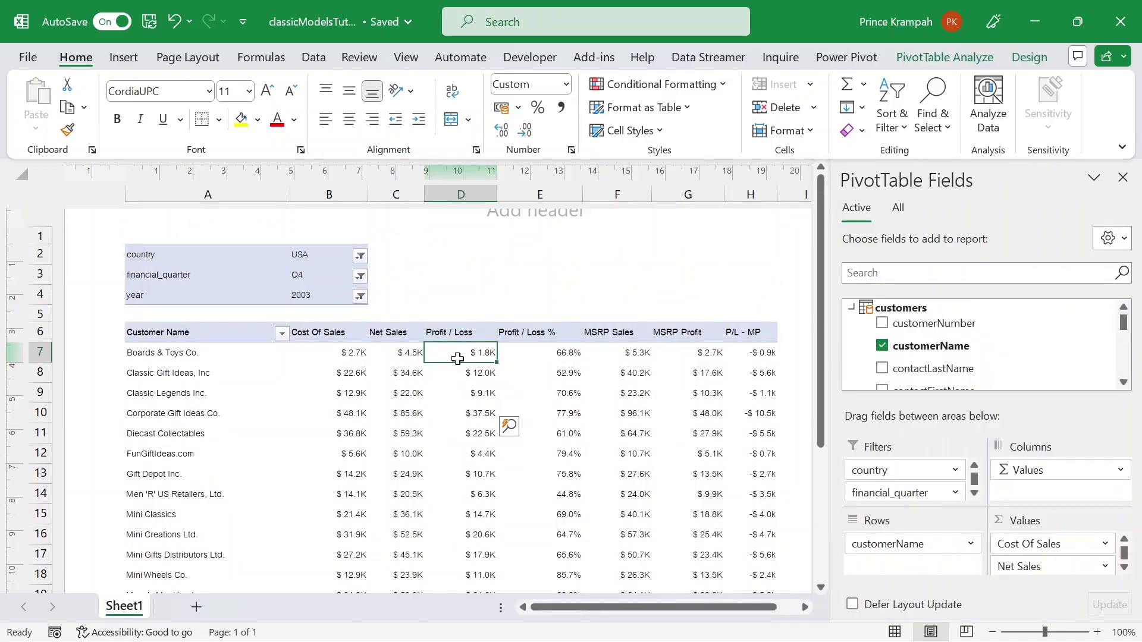
left_click(720, 84)
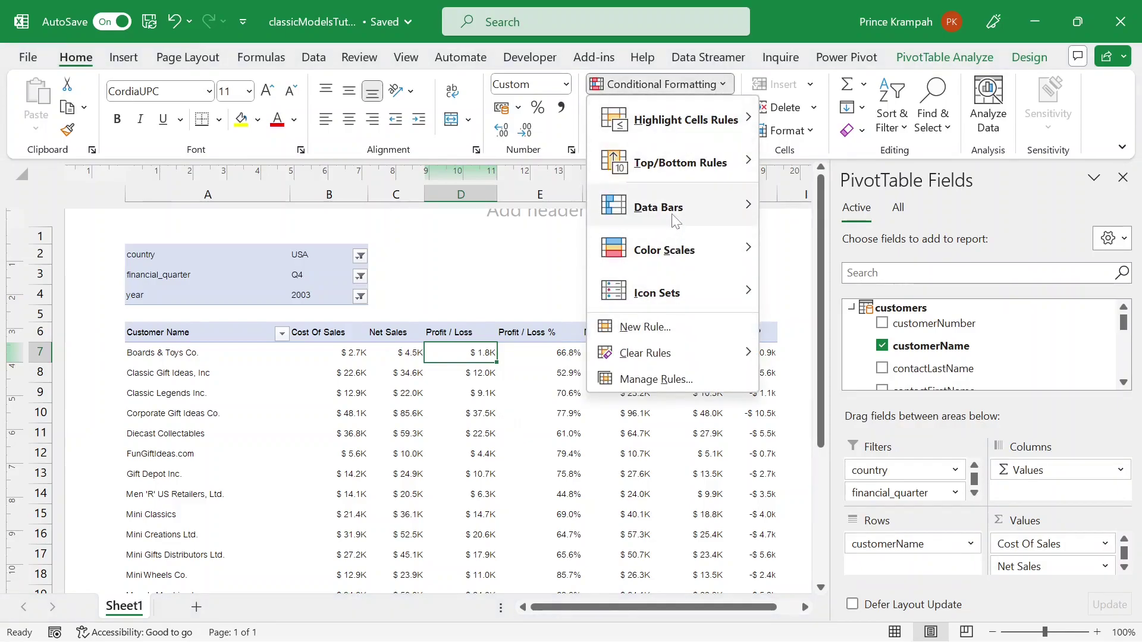
mouse_move(675, 249)
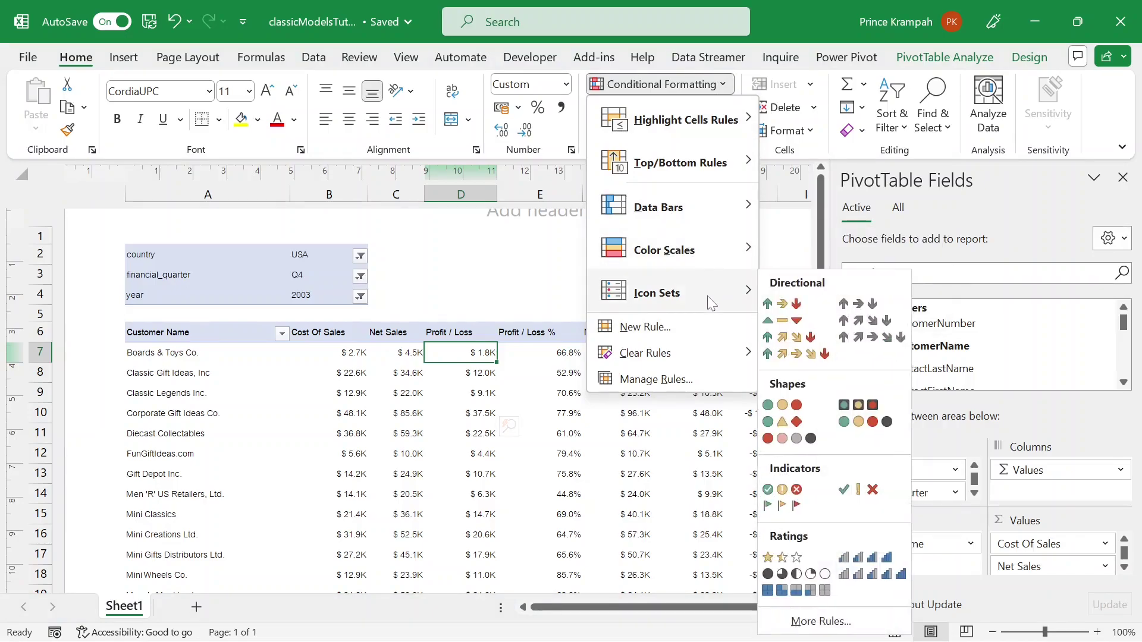
mouse_move(723, 256)
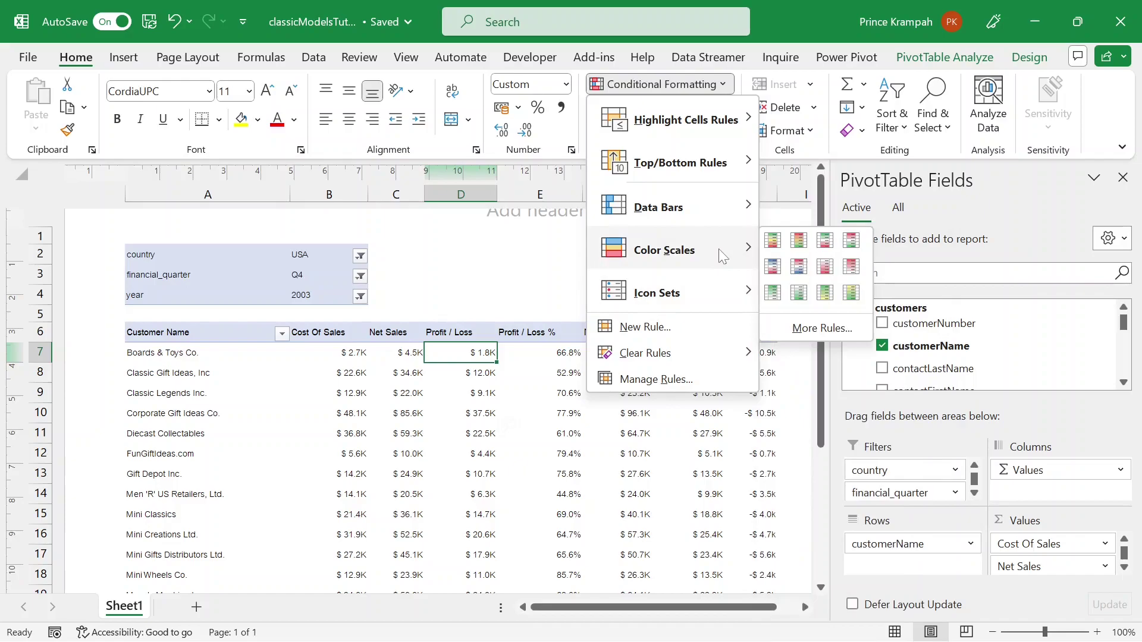
left_click(698, 334)
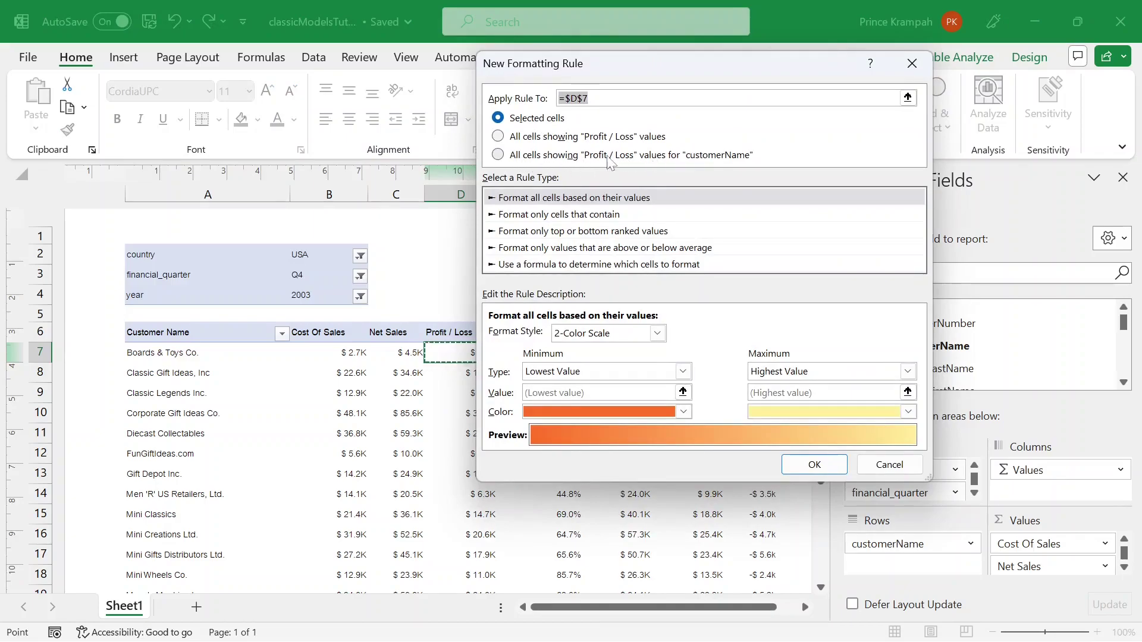
left_click(511, 158)
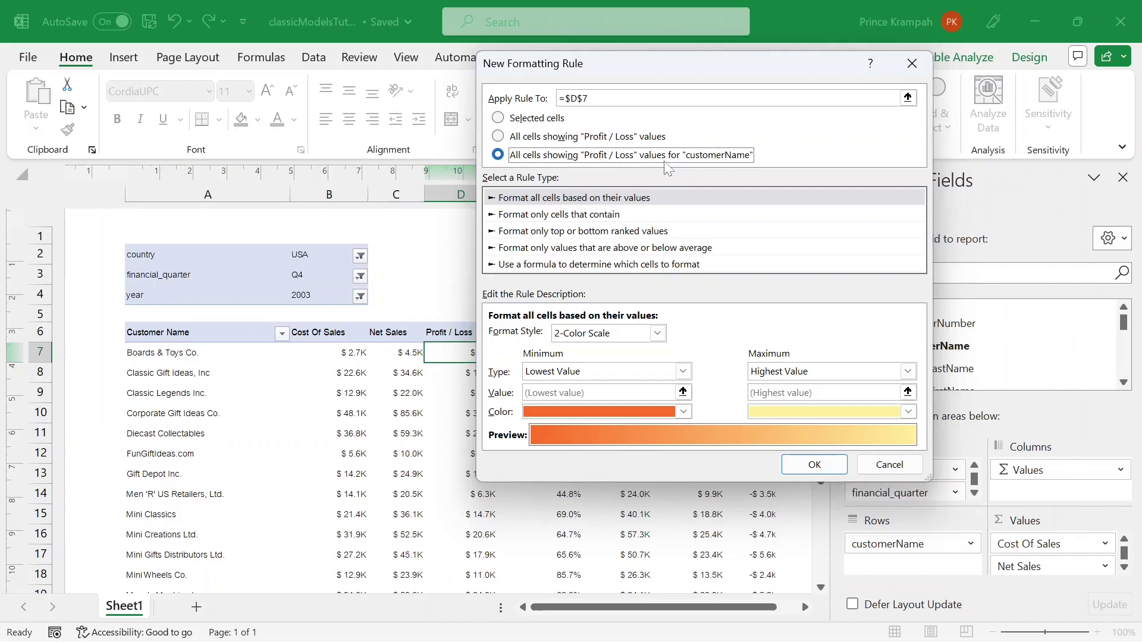
Step: Set the color scale's minimum color to the custom blue #3198D7
left_click(683, 413)
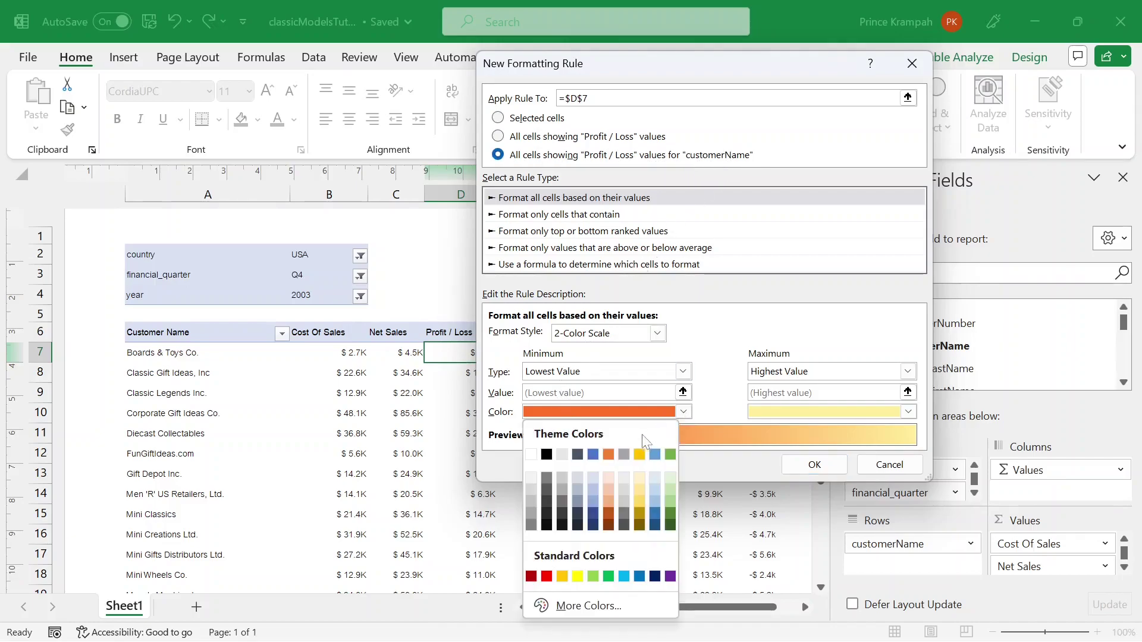
left_click(593, 455)
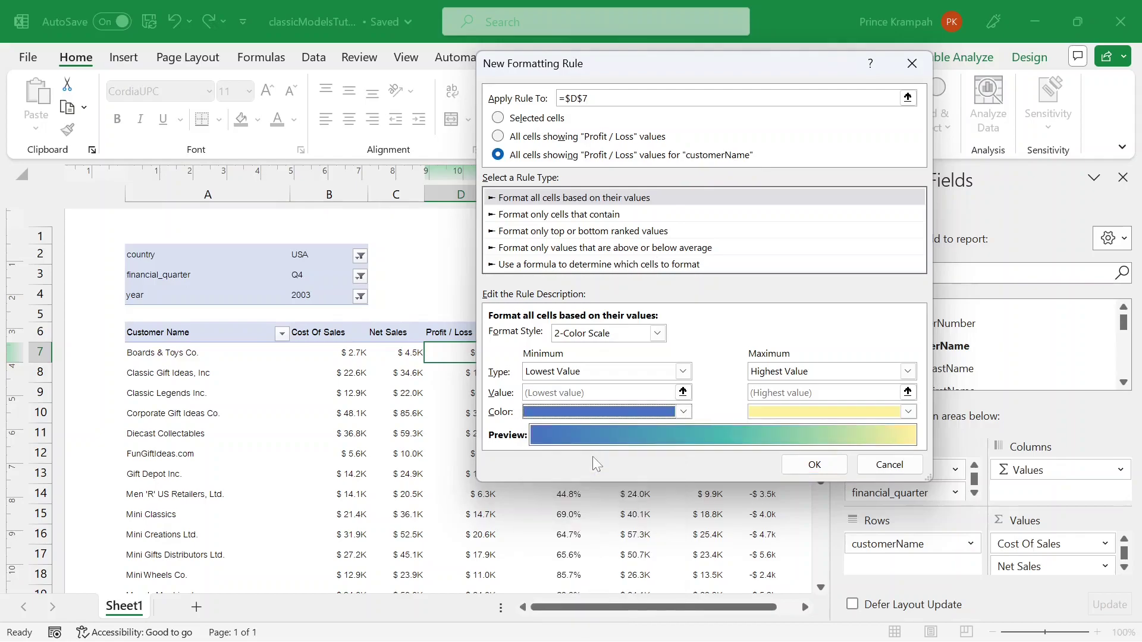
left_click(684, 413)
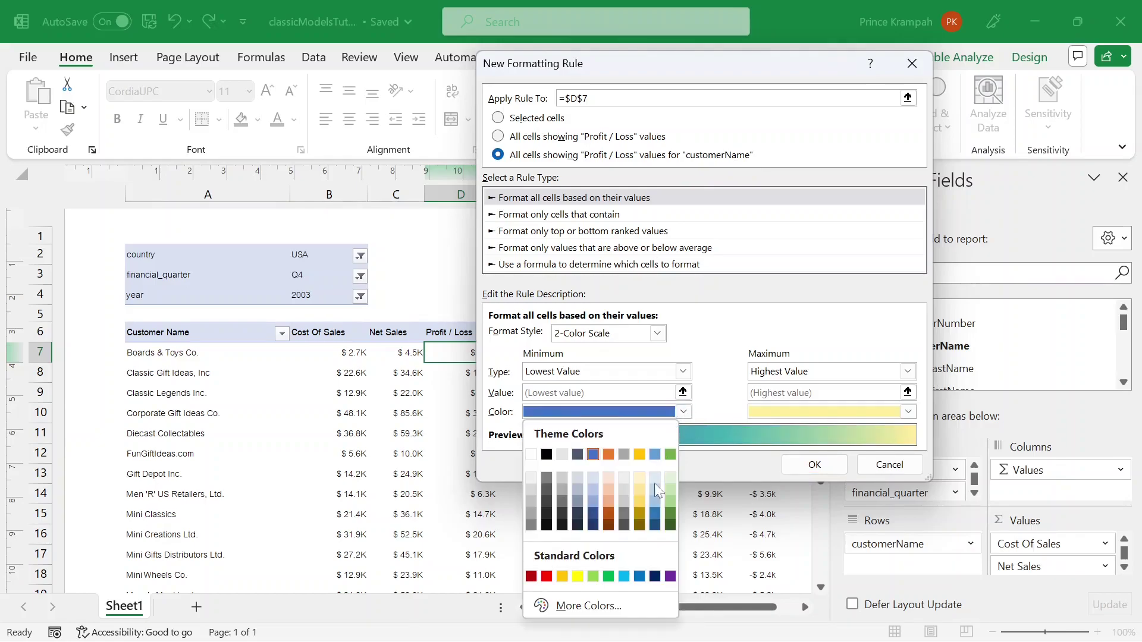
left_click(565, 606)
mouse_move(664, 212)
left_mouse_down()
mouse_move(651, 206)
mouse_move(658, 195)
left_mouse_up()
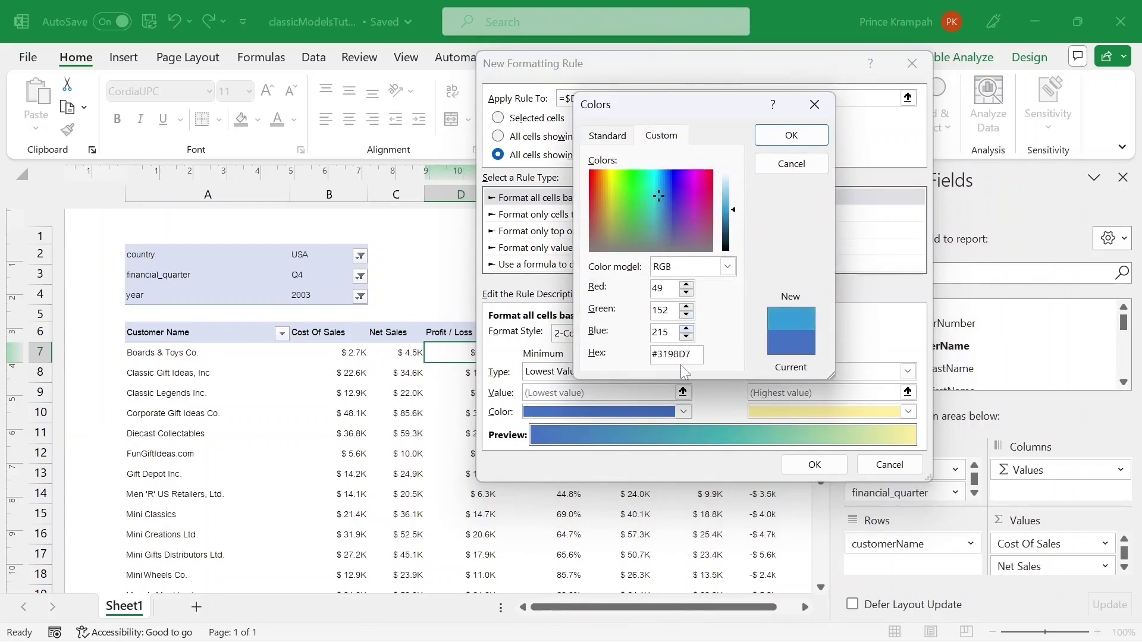
left_click(791, 135)
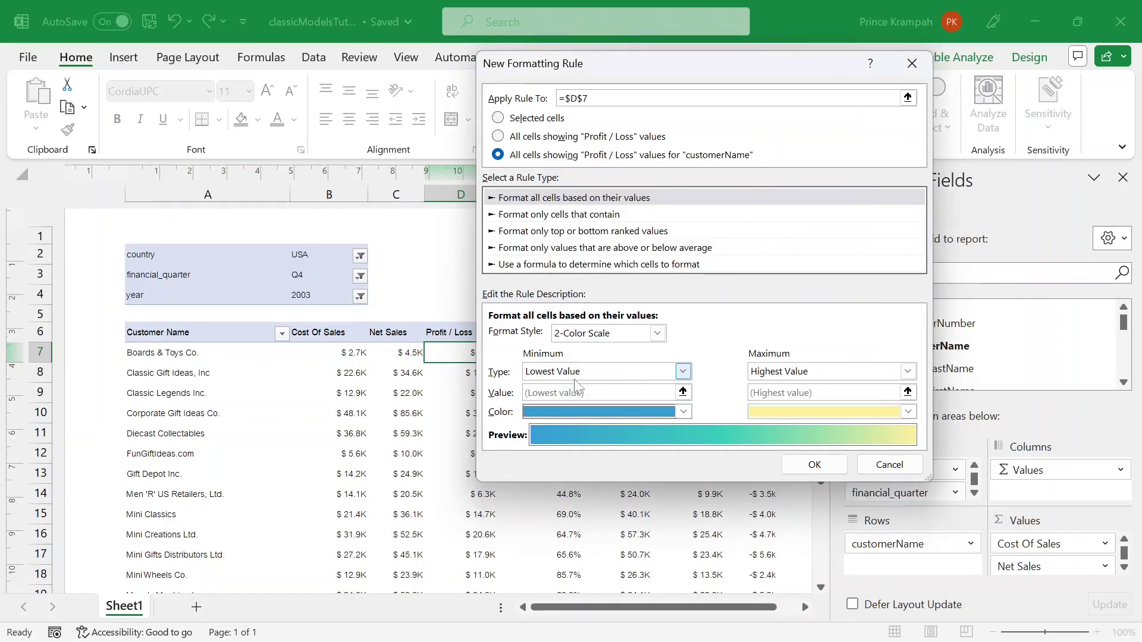
Step: Try Percent as the minimum type of the Profit / Loss color scale
left_click(684, 372)
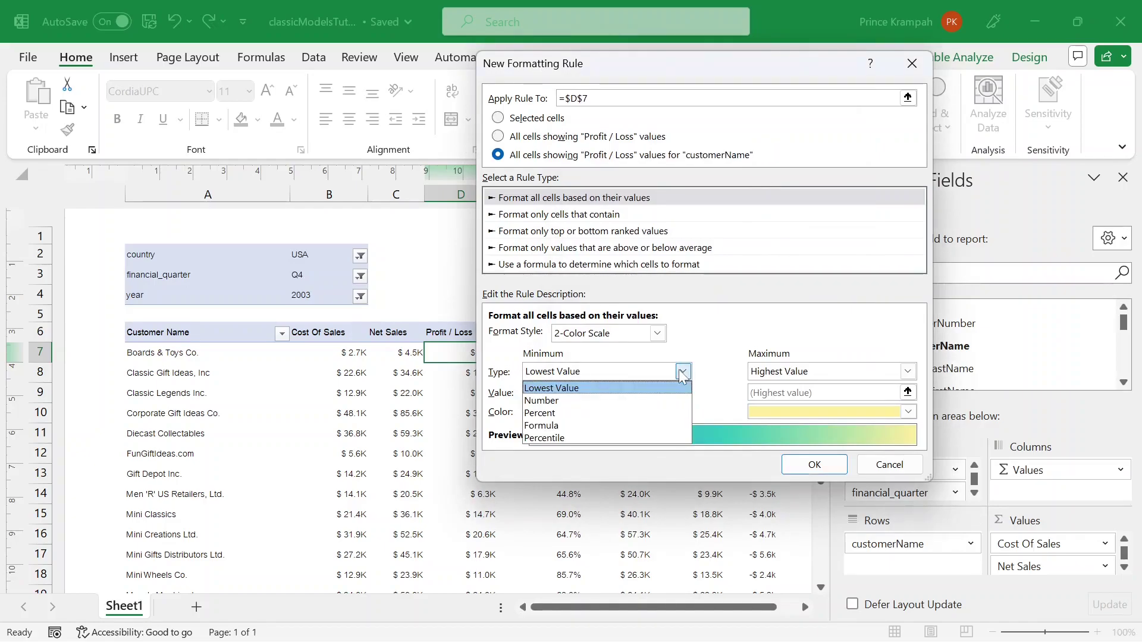
left_click(568, 410)
left_click(636, 394)
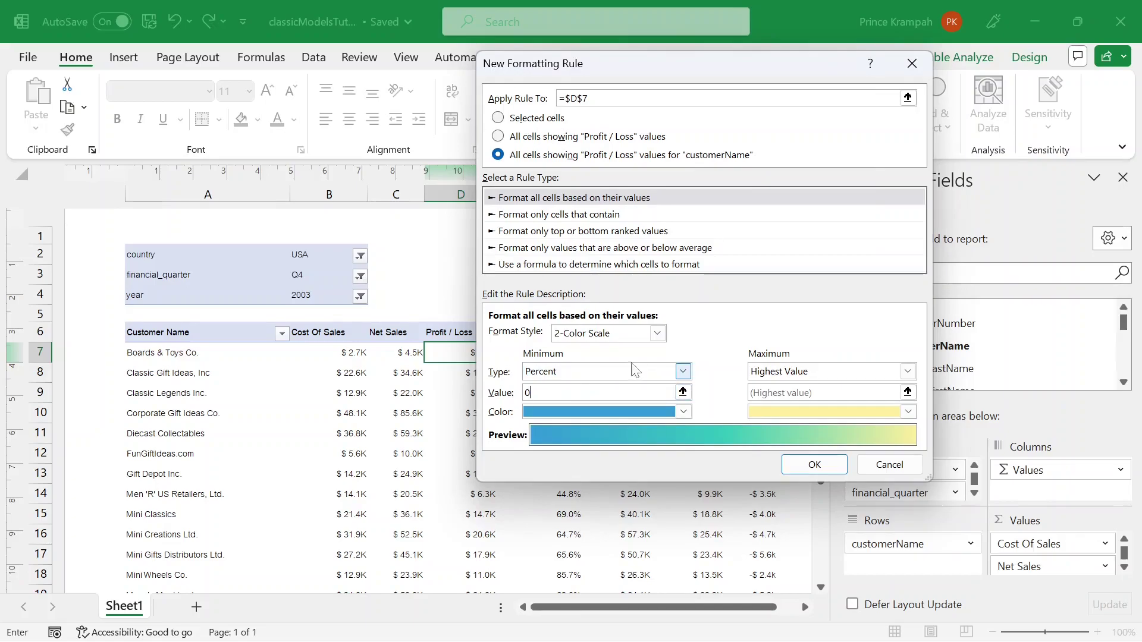
Step: Set the color scale's minimum type to Number with value 0 and apply the rule to the Profit / Loss column
left_click(684, 373)
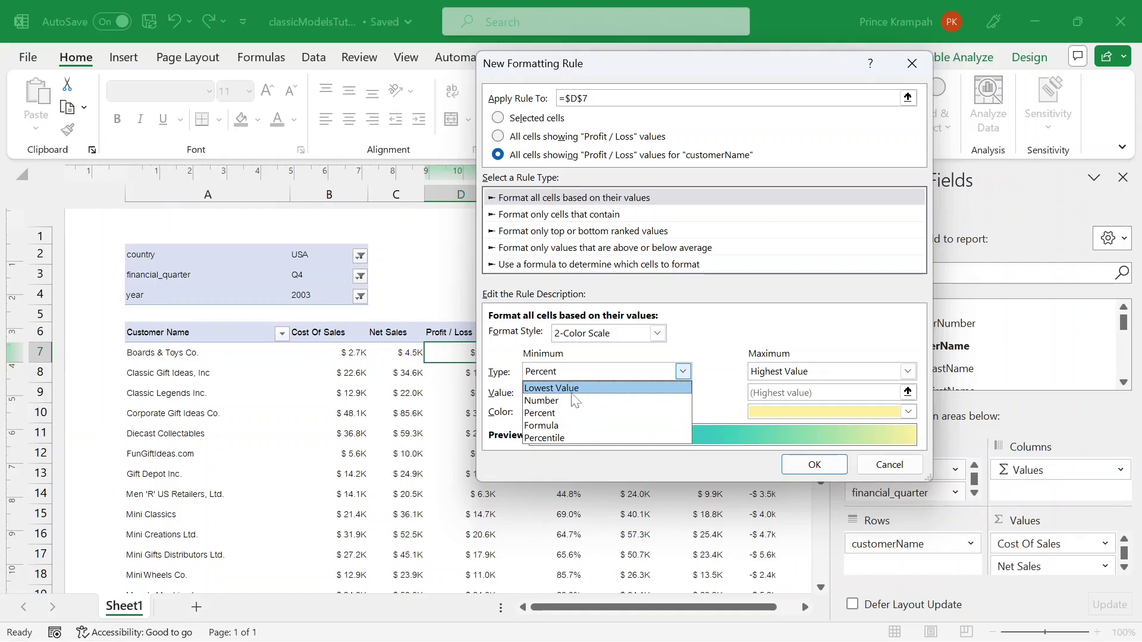
left_click(553, 400)
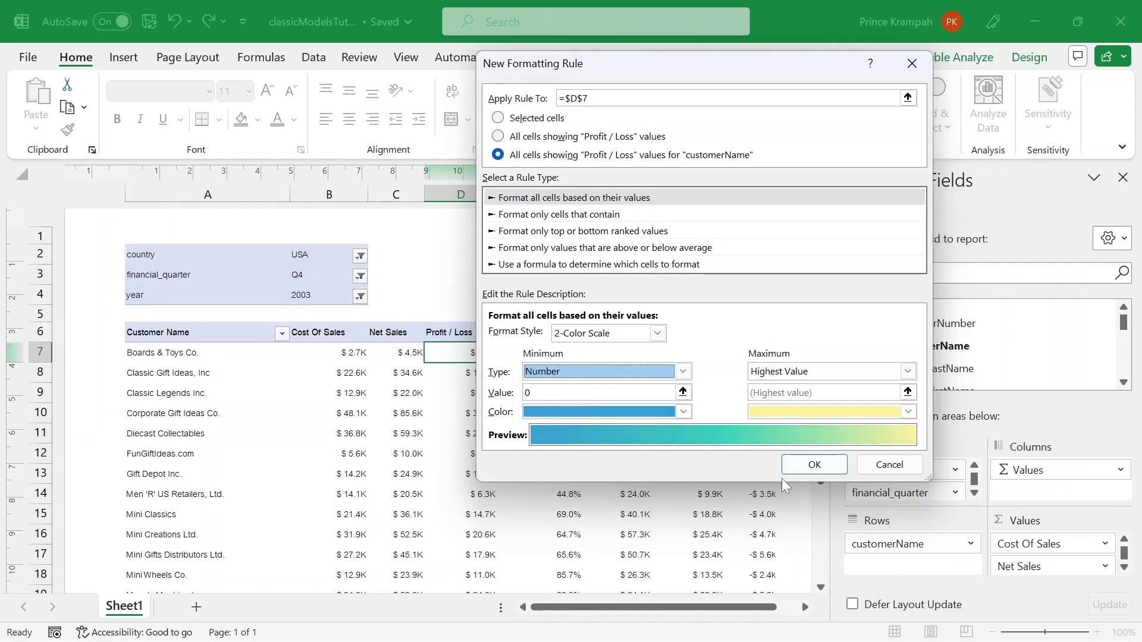
left_click(810, 463)
scroll(510, 436, "down", 3)
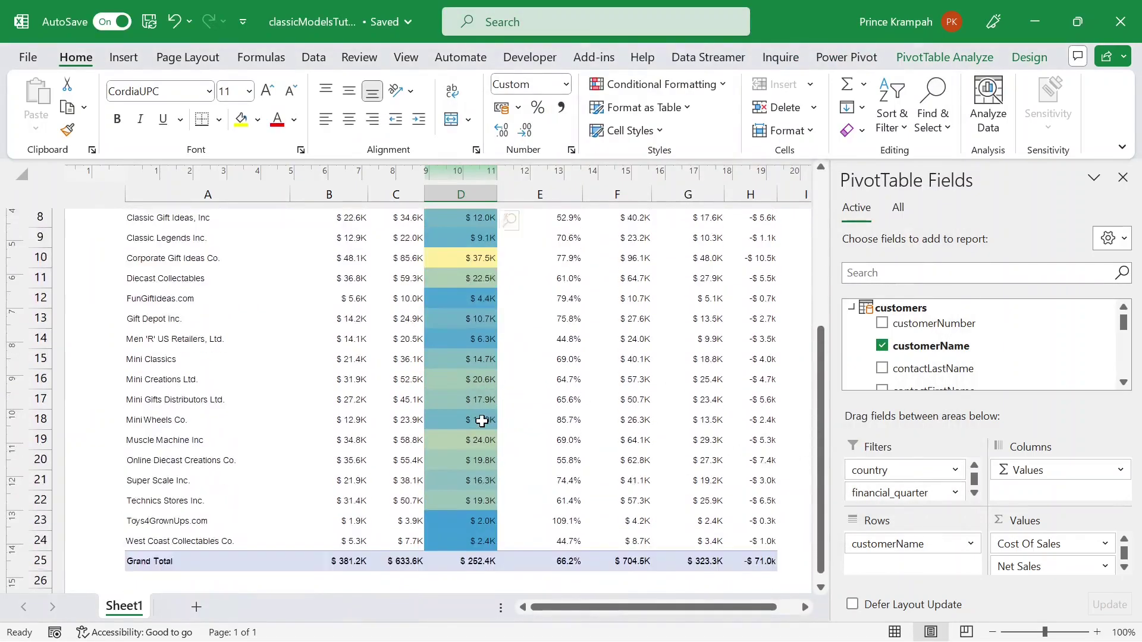
scroll(510, 428, "up", 3)
scroll(479, 386, "down", 3)
scroll(480, 457, "up", 3)
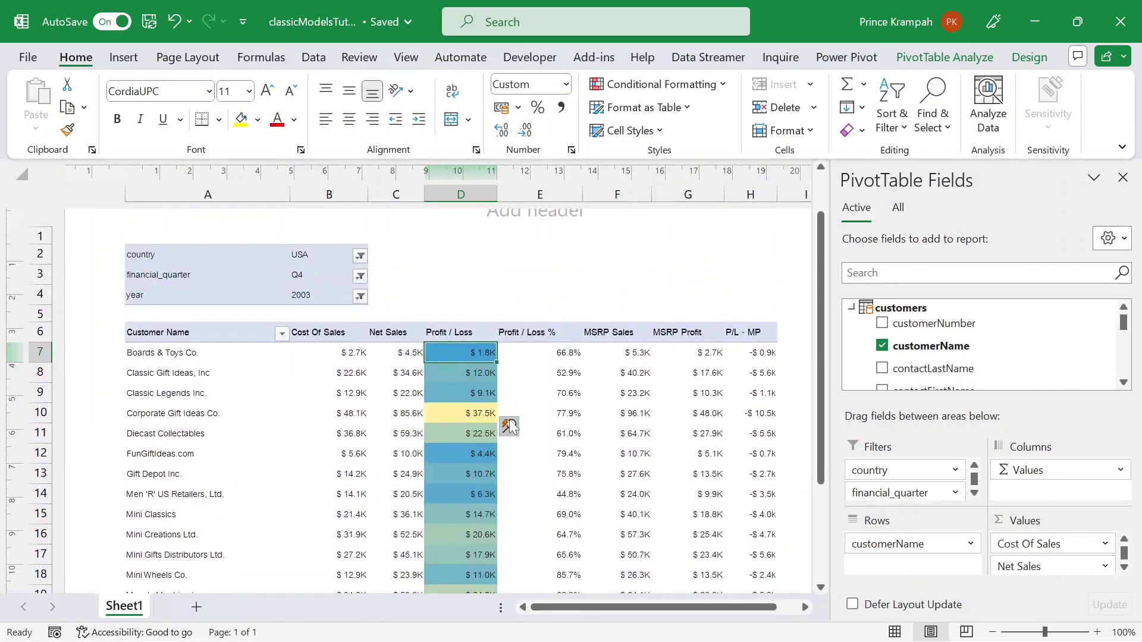
Step: Apply the preset red-yellow-green color scale to the first Profit / Loss % value
left_click(560, 354)
left_click(661, 84)
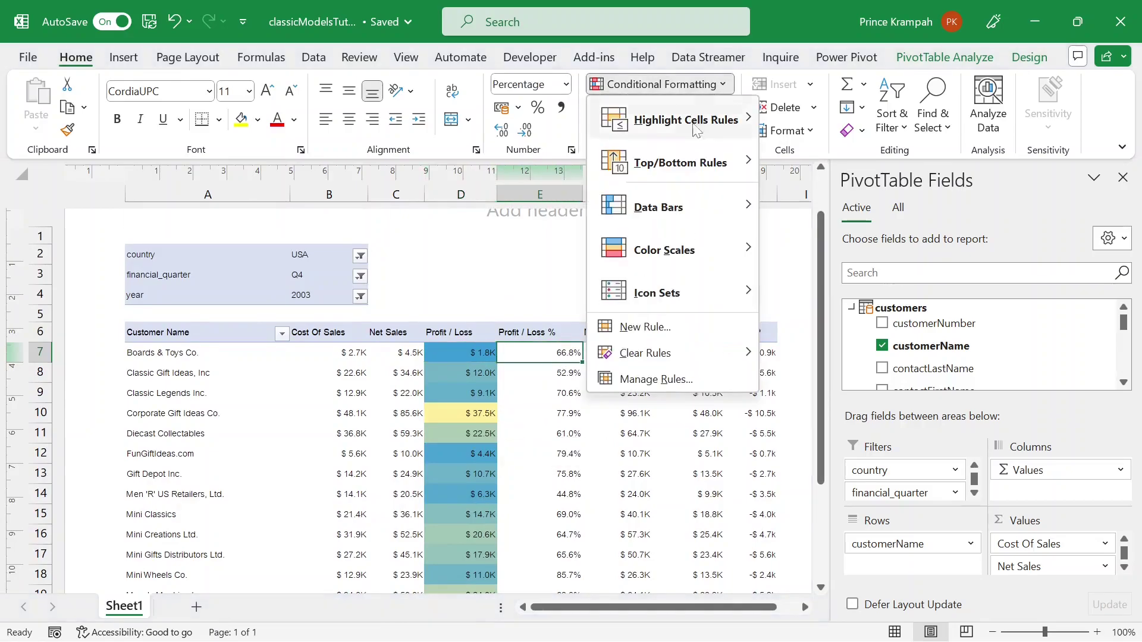
mouse_move(681, 304)
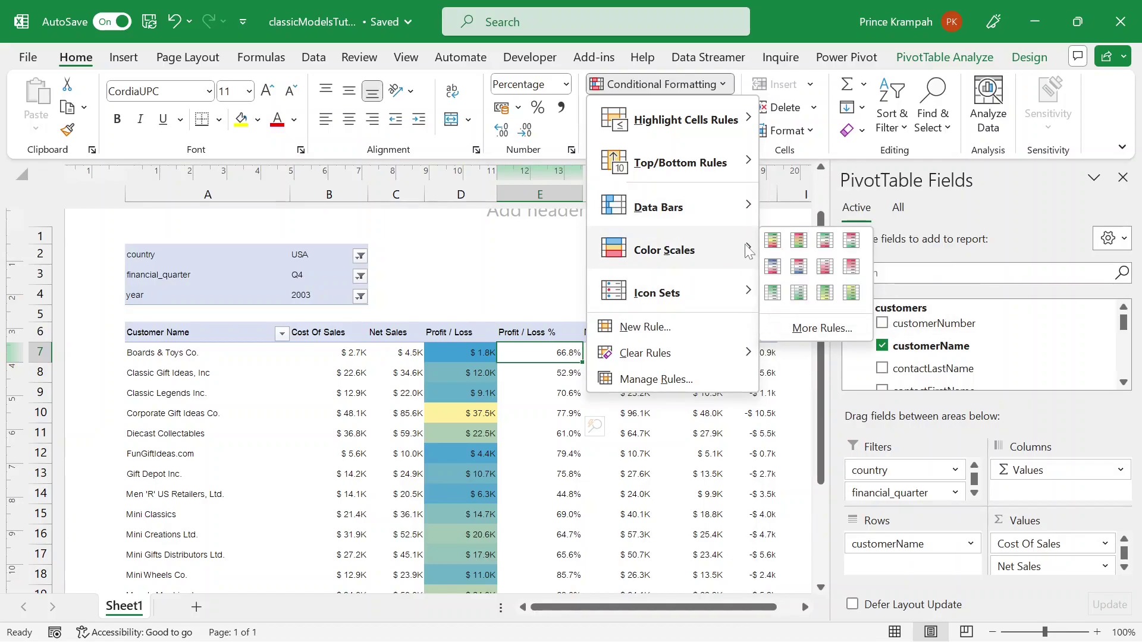
left_click(770, 240)
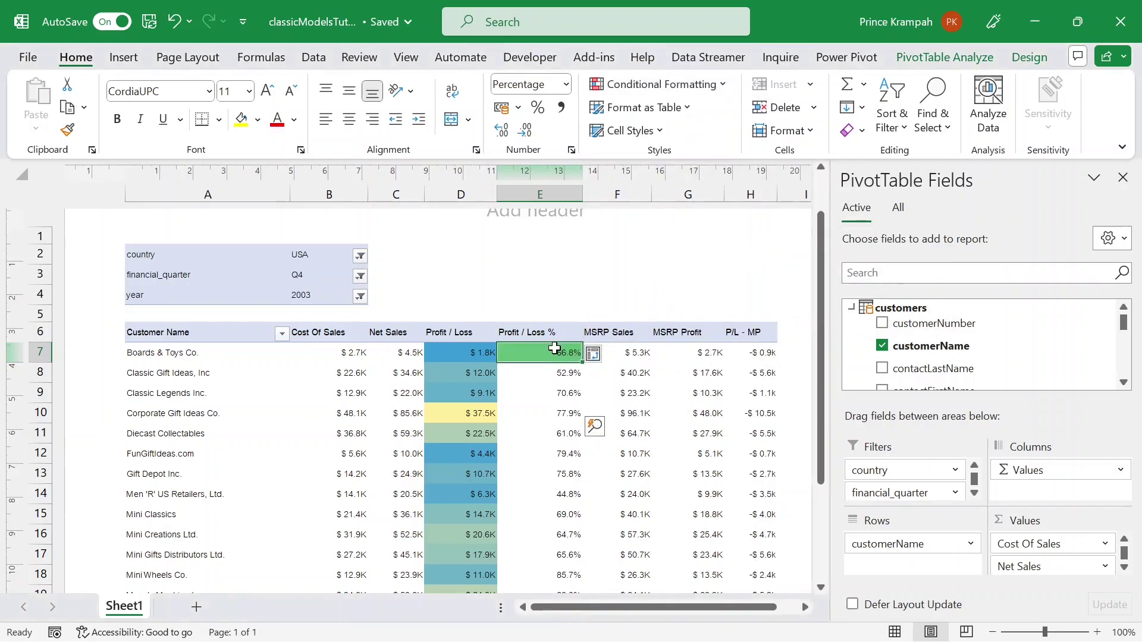
Step: Edit the Profit / Loss % color scale rule to cover all cells showing "Profit / Loss %" values for "customerName"
left_click(711, 86)
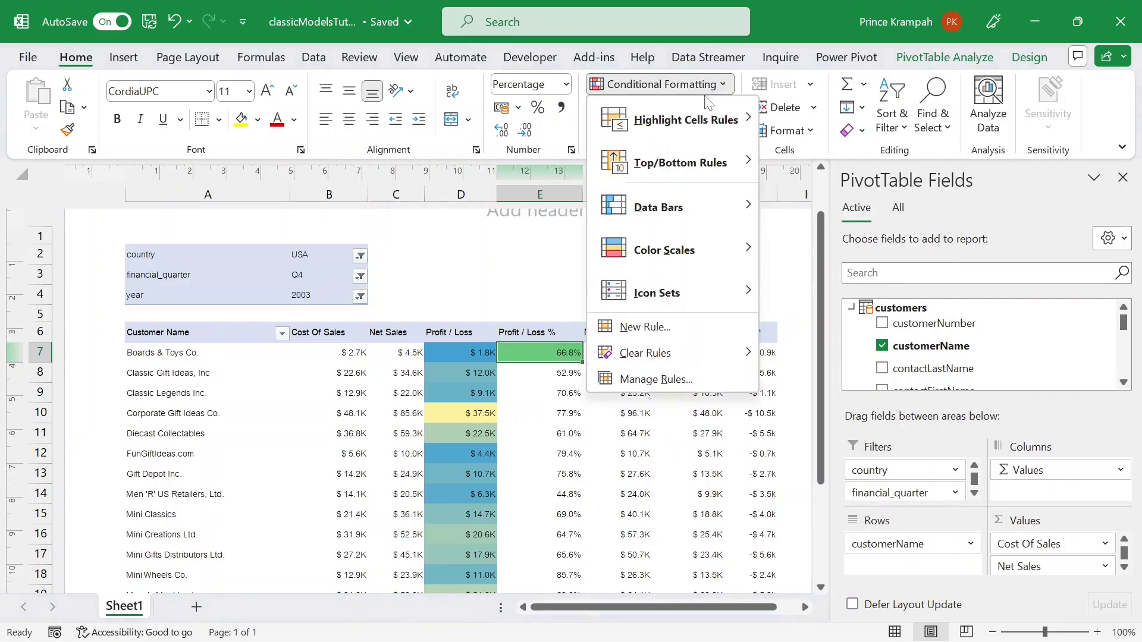
left_click(670, 380)
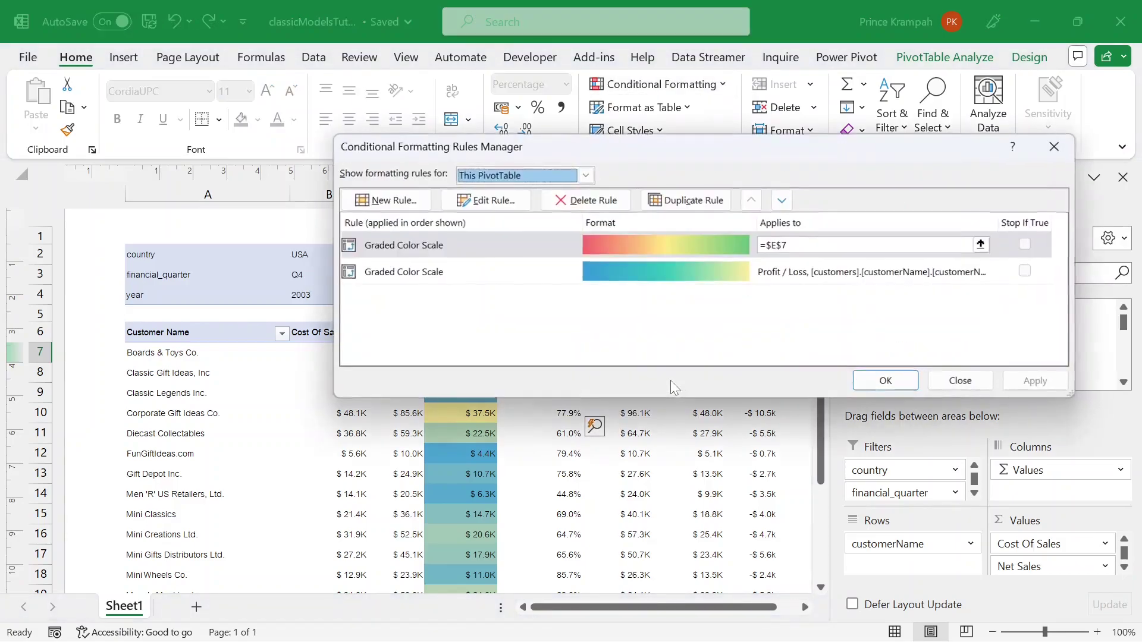
left_click(519, 241)
left_click(485, 200)
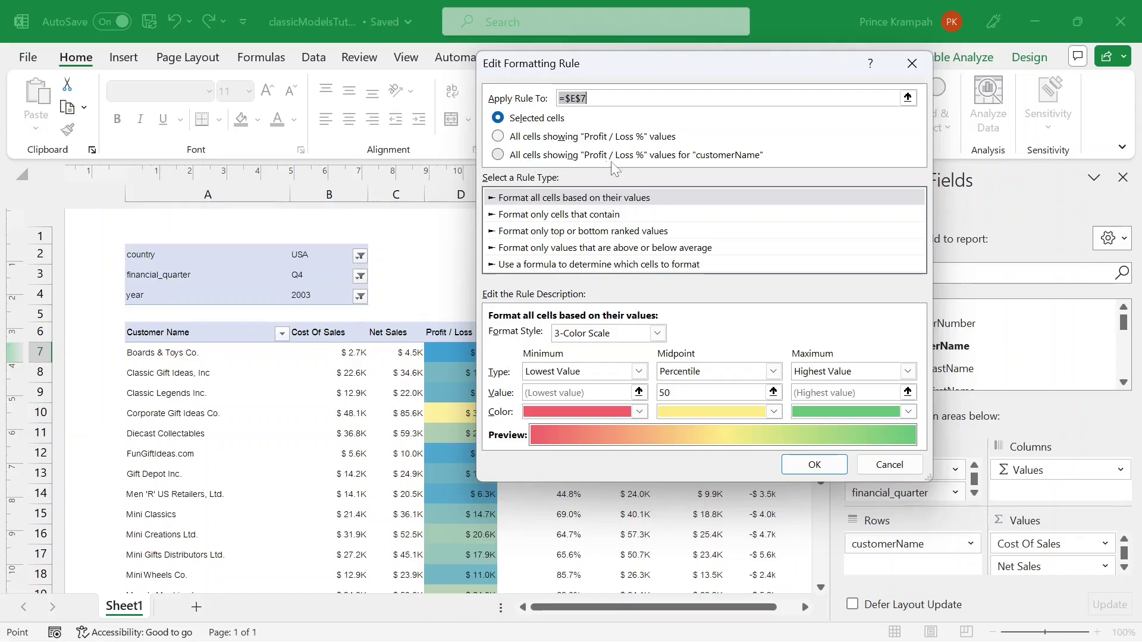
left_click(499, 155)
left_click(815, 466)
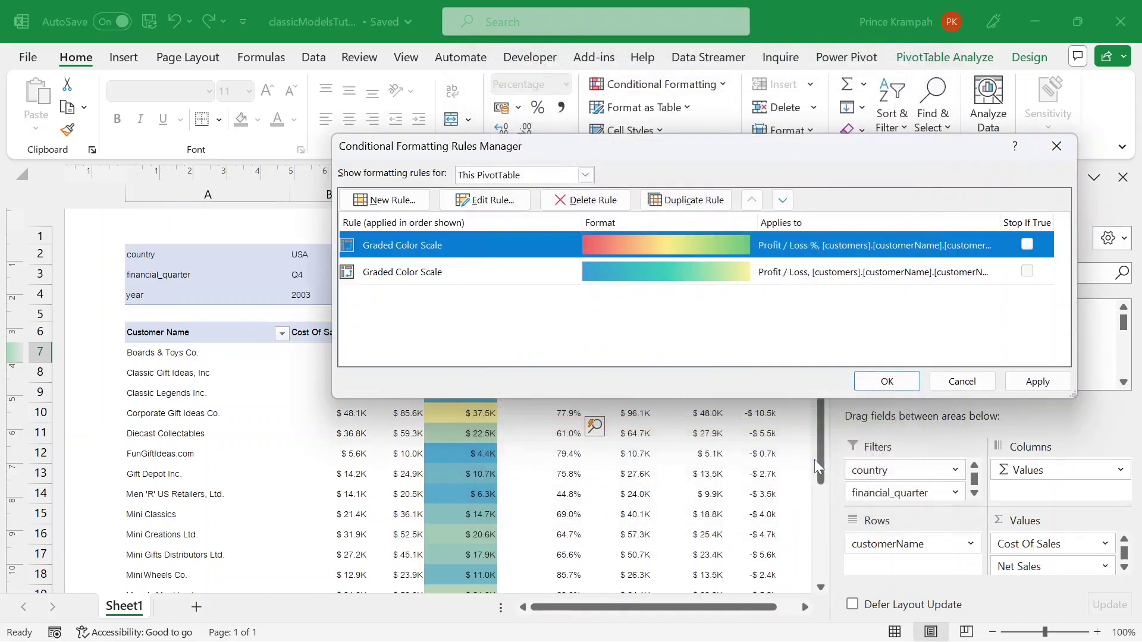
left_click(875, 385)
scroll(562, 470, "down", 5)
scroll(562, 470, "up", 5)
scroll(561, 470, "down", 3)
scroll(561, 539, "up", 3)
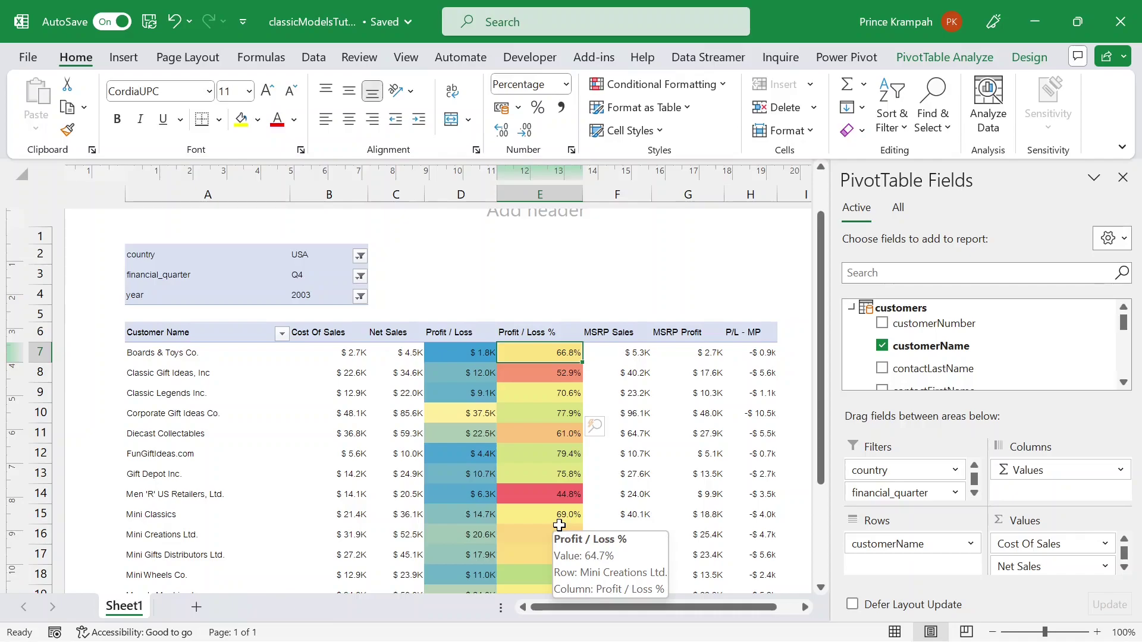
Step: Apply a blue gradient-fill data bar to the first MSRP Profit value, for Boards & Toys Co
left_click(675, 355)
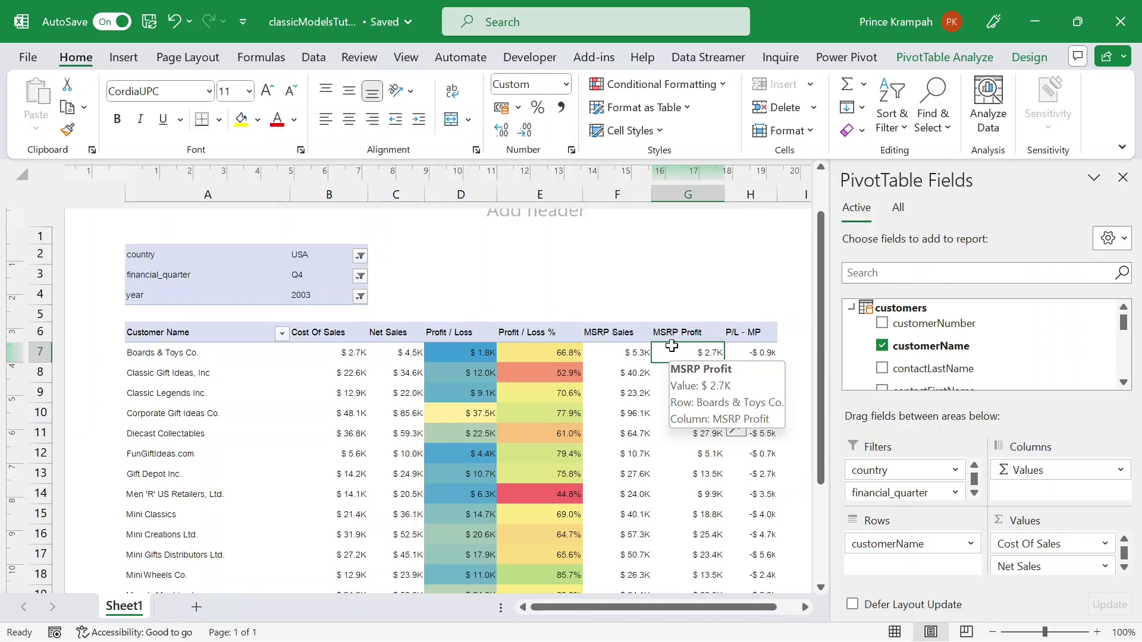
left_click(718, 85)
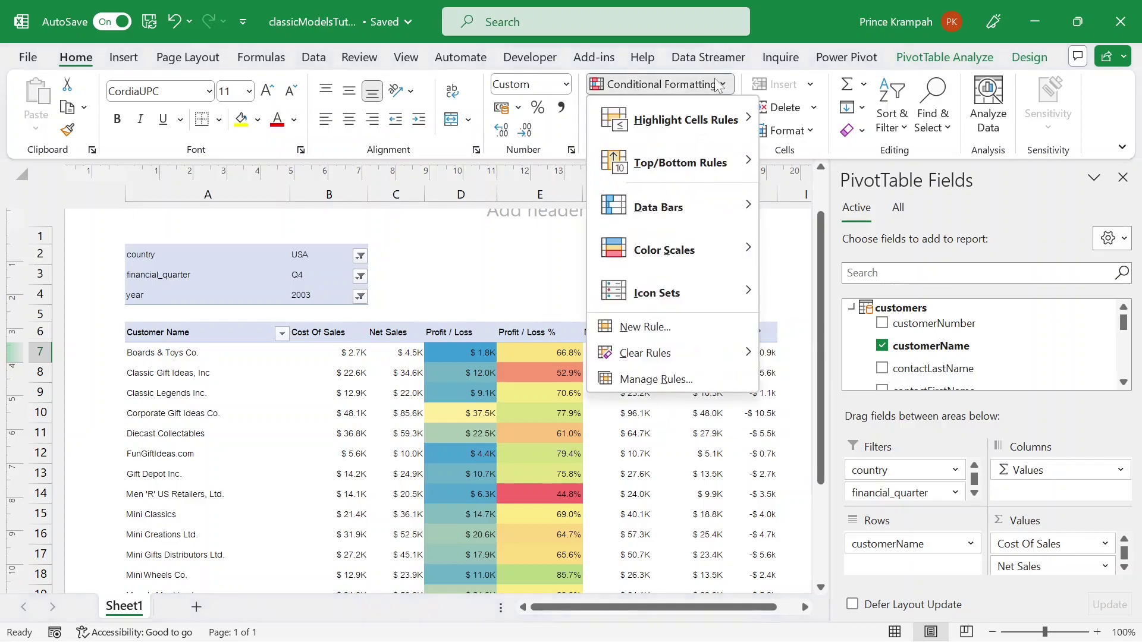
mouse_move(706, 213)
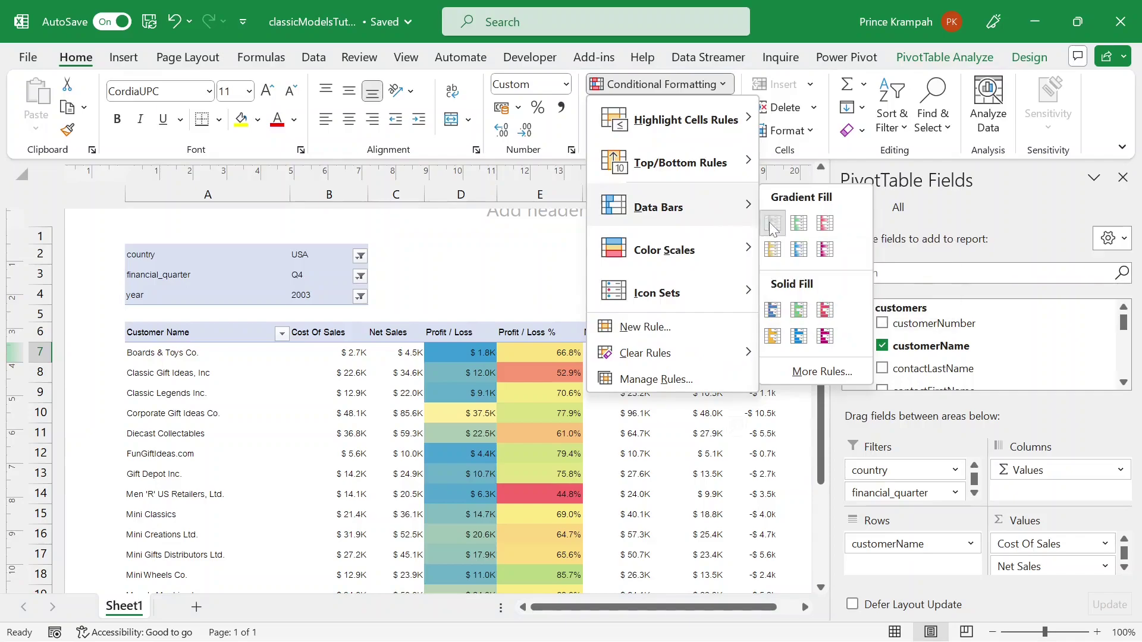
left_click(772, 225)
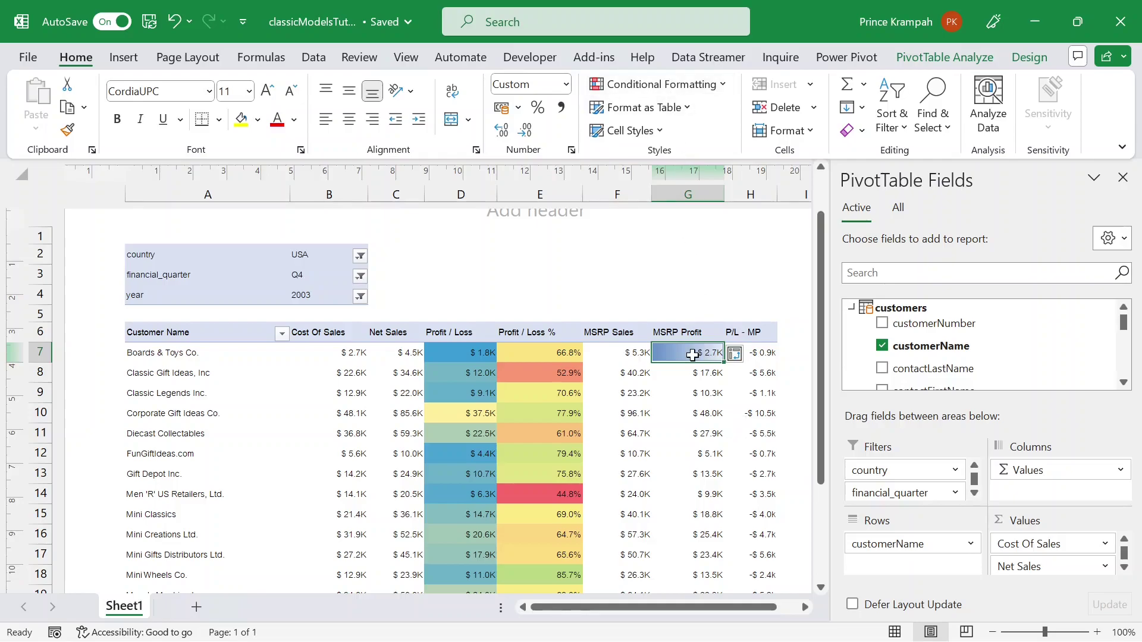
Step: Edit the data bar rule to cover all cells showing "MSRP Profit" values for "customerName"
left_click(695, 83)
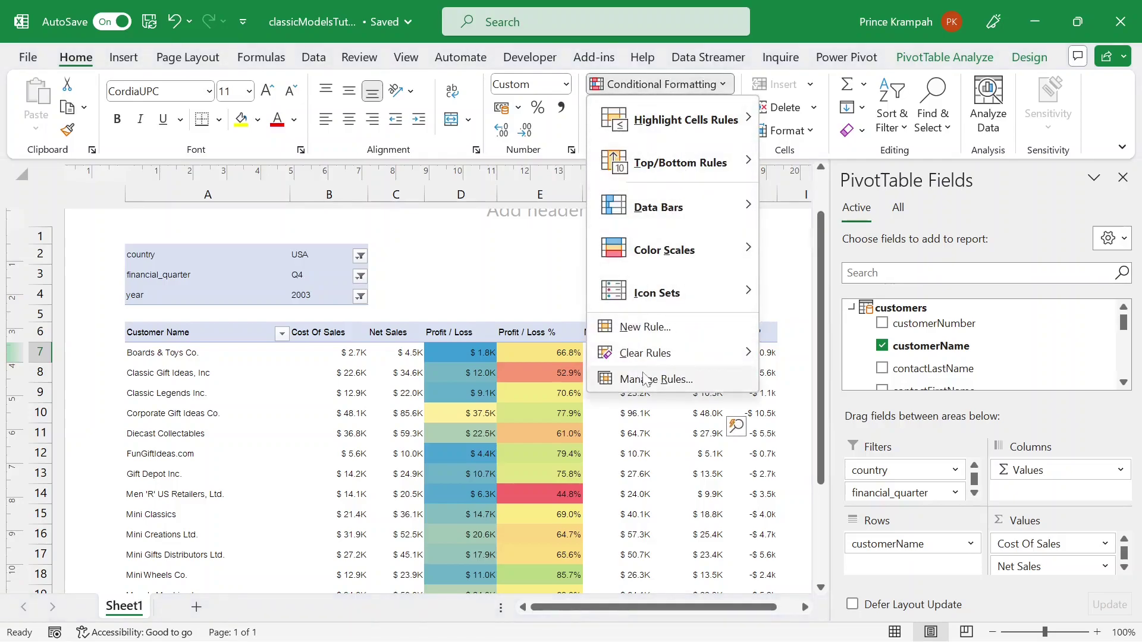
left_click(645, 379)
left_click(407, 242)
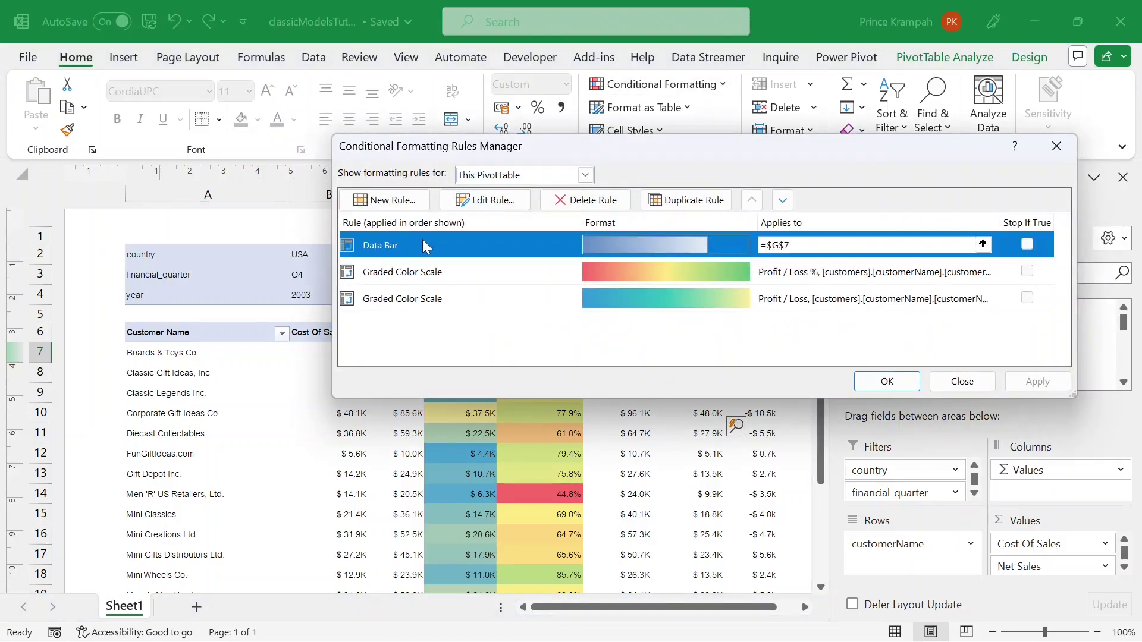
left_click(485, 200)
left_click(499, 117)
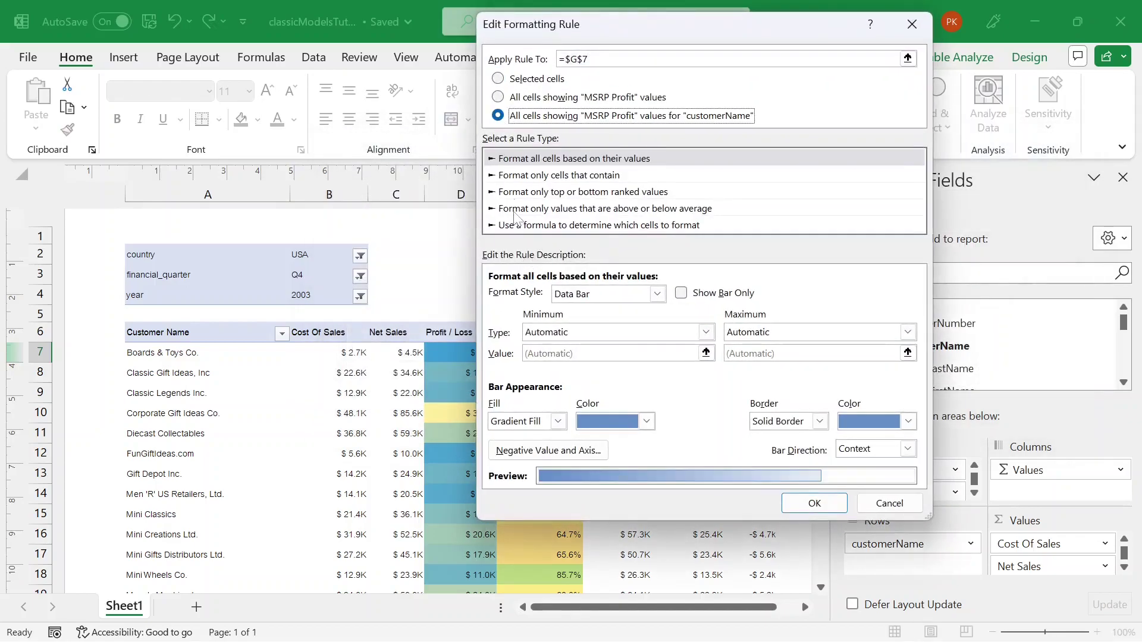
left_click(826, 504)
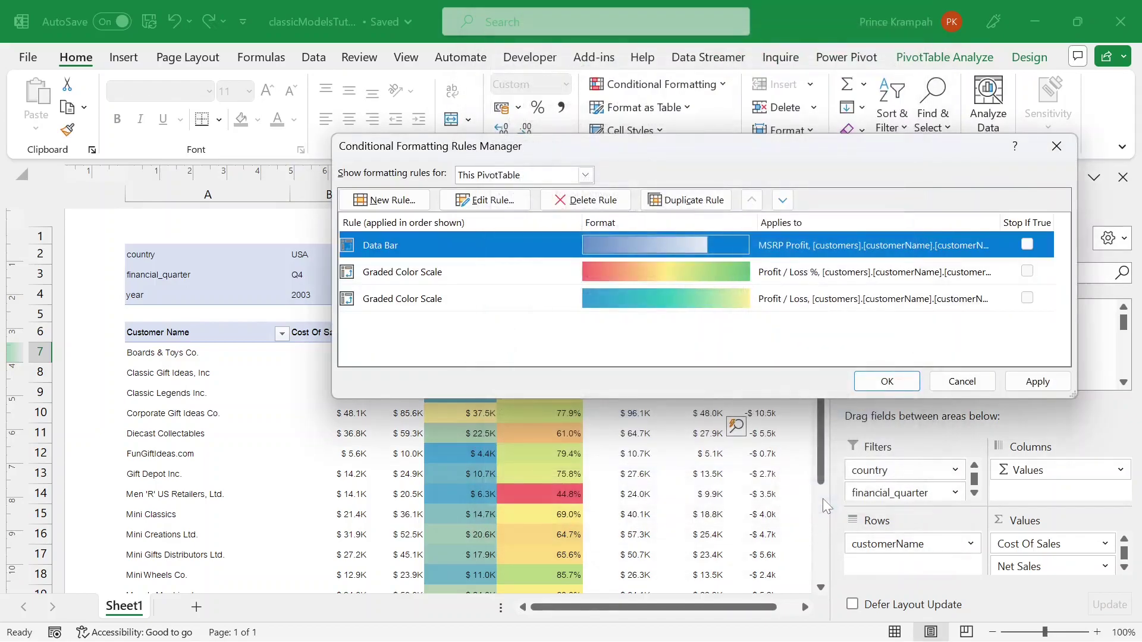
left_click(881, 388)
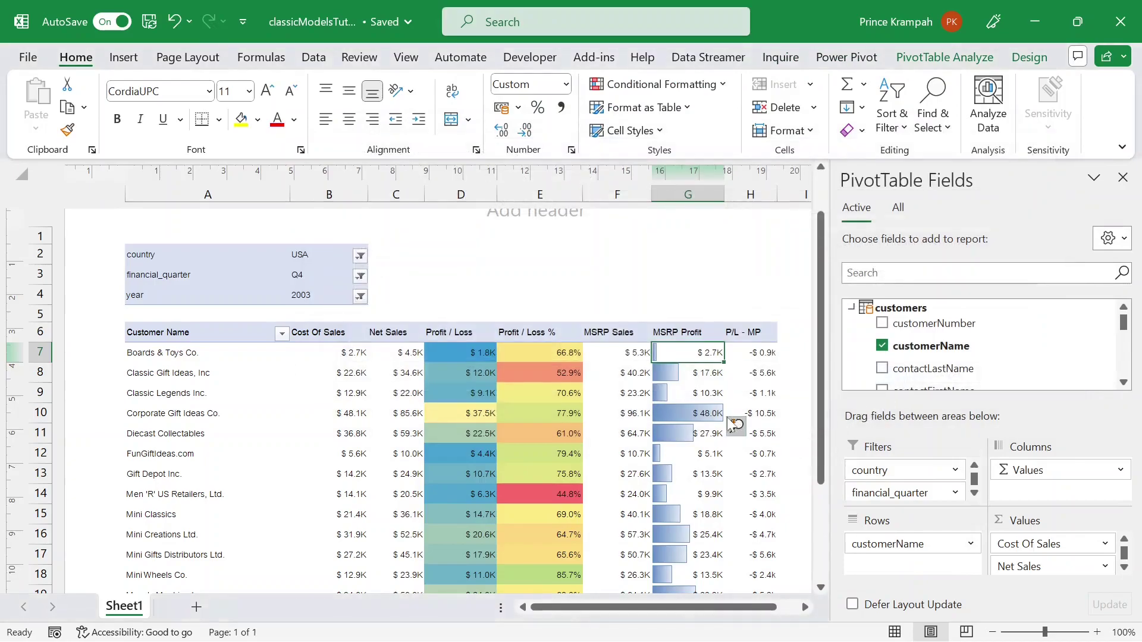
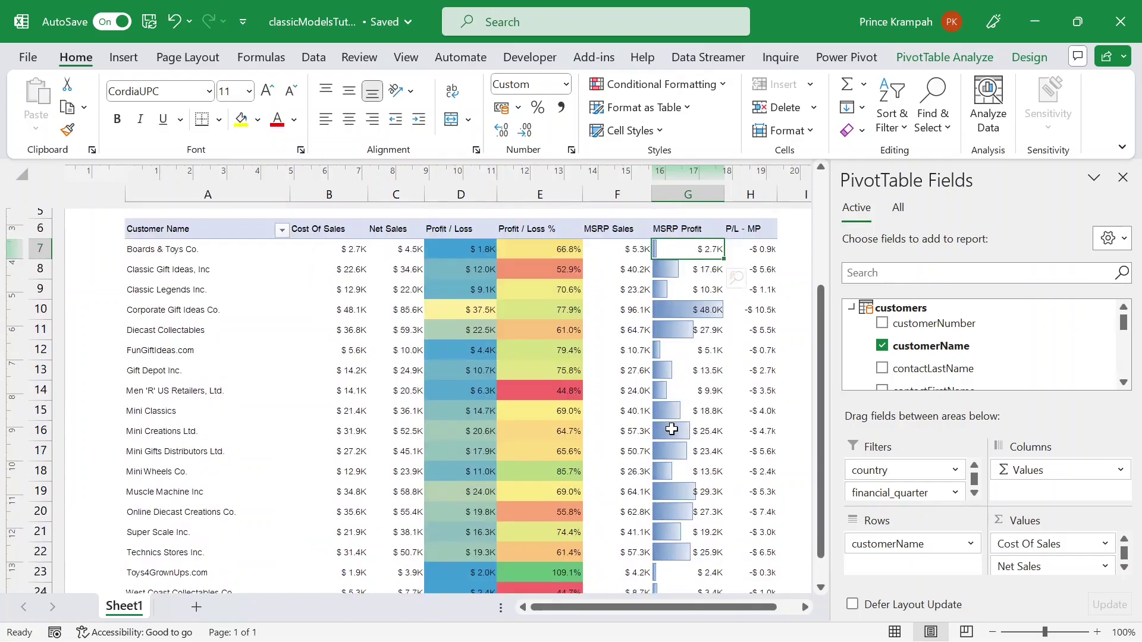
Step: Widen the Customer Name column slightly and look over the formatted report down to the Grand Total row
scroll(452, 402, "up", 2)
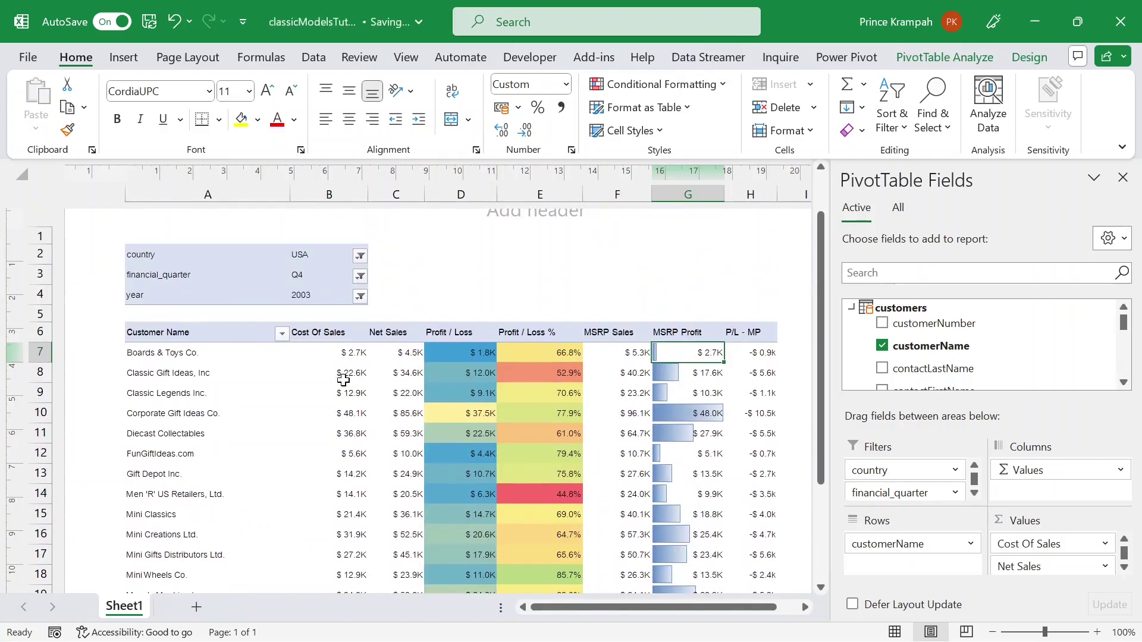
mouse_move(291, 194)
left_mouse_down()
mouse_move(266, 192)
mouse_move(293, 194)
left_mouse_up()
scroll(505, 303, "down", 2)
scroll(504, 303, "down", 2)
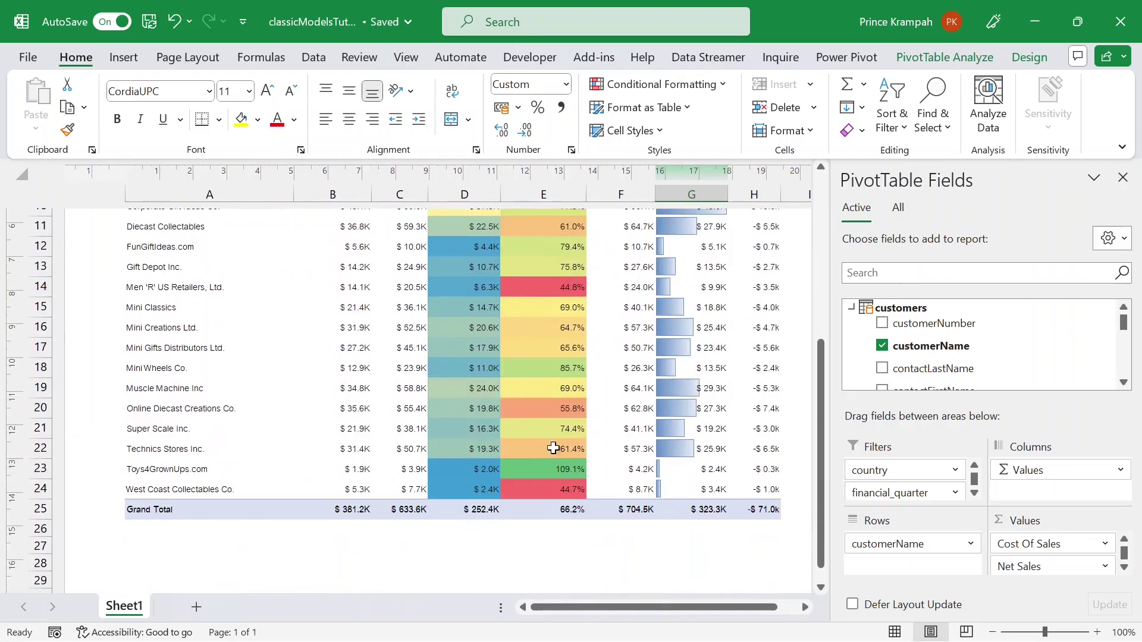
left_click_drag(623, 608, 593, 608)
scroll(547, 542, "up", 4)
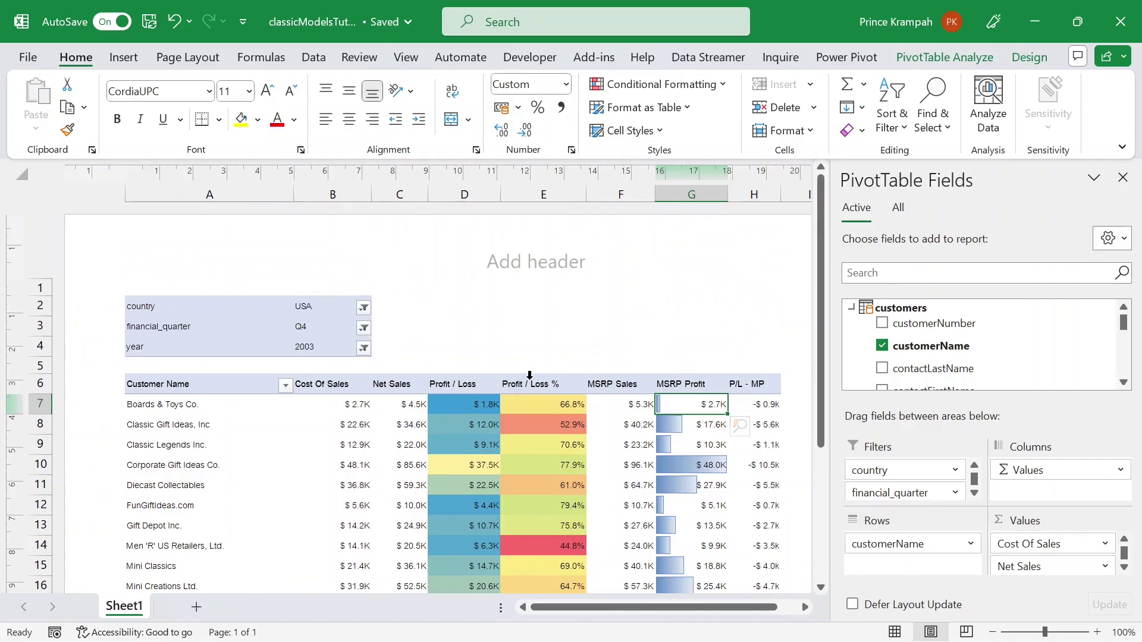
Step: Enter "Customer Performance Report" as the title in the center section of the page header
left_click(536, 261)
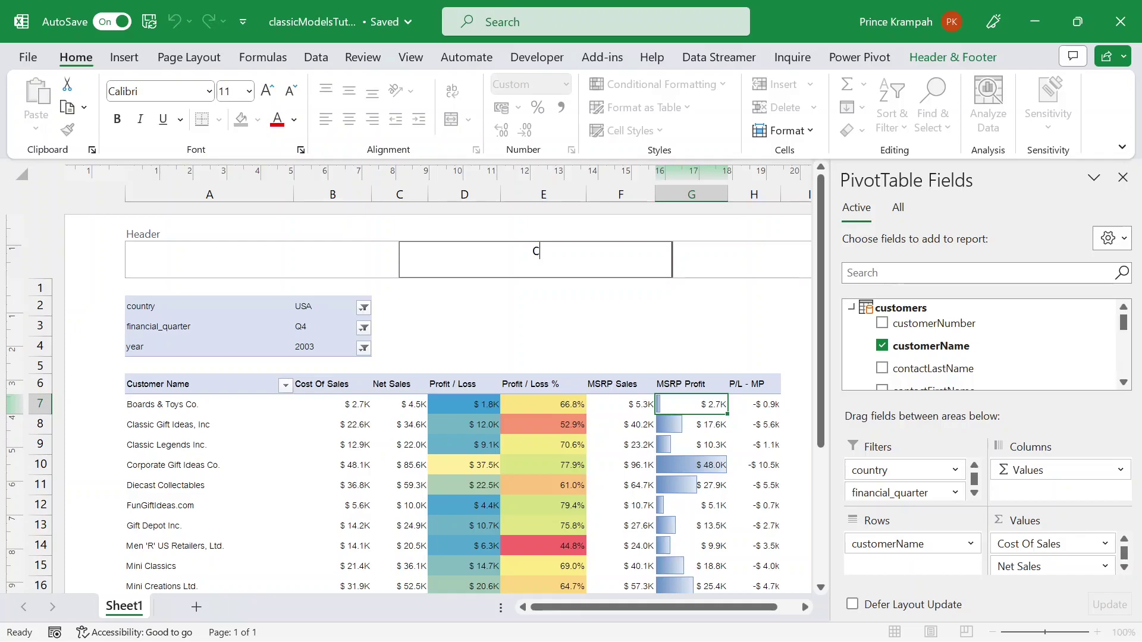
type("Cou")
key("BackSpace")
key("BackSpace")
type("ustomer Performance ")
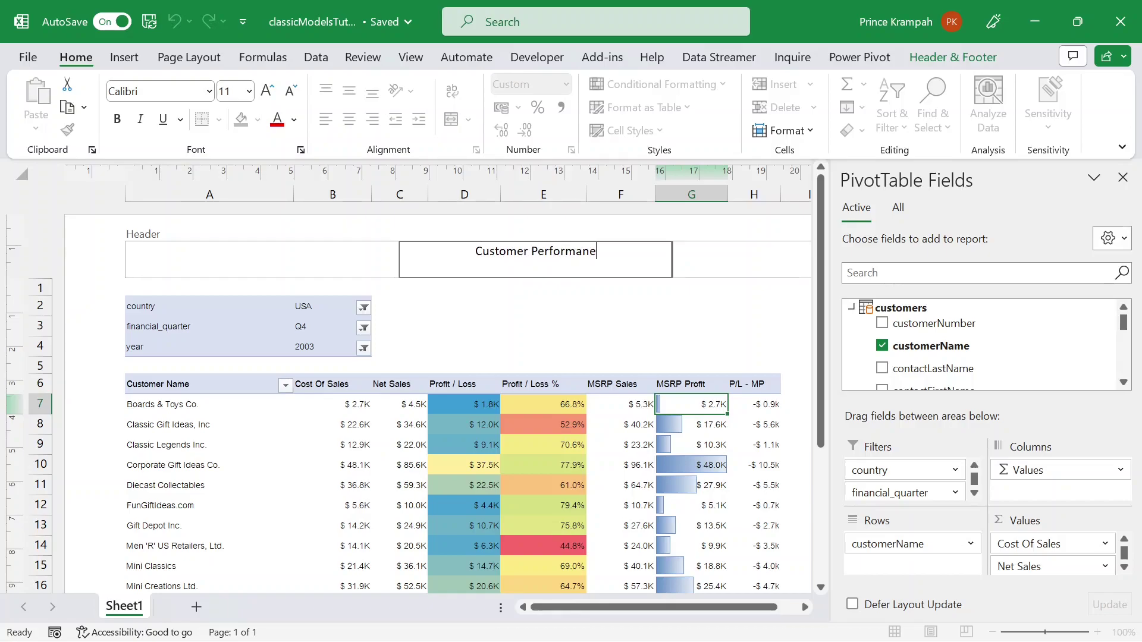
type("Report")
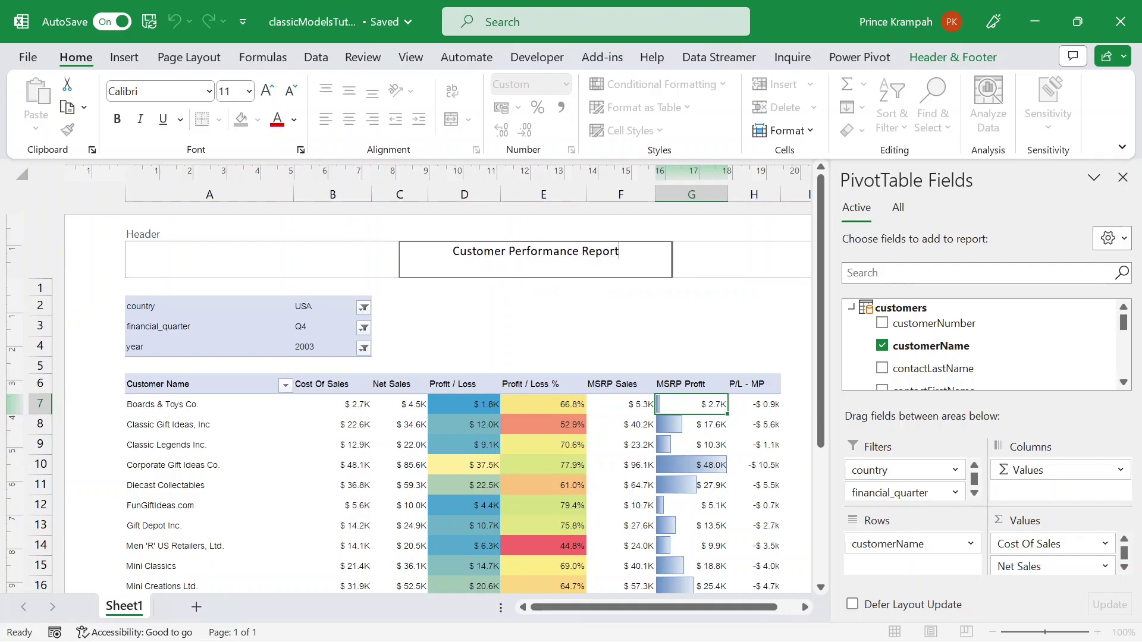
Step: Set the font size of the header title to 28
left_click_drag(618, 251, 410, 252)
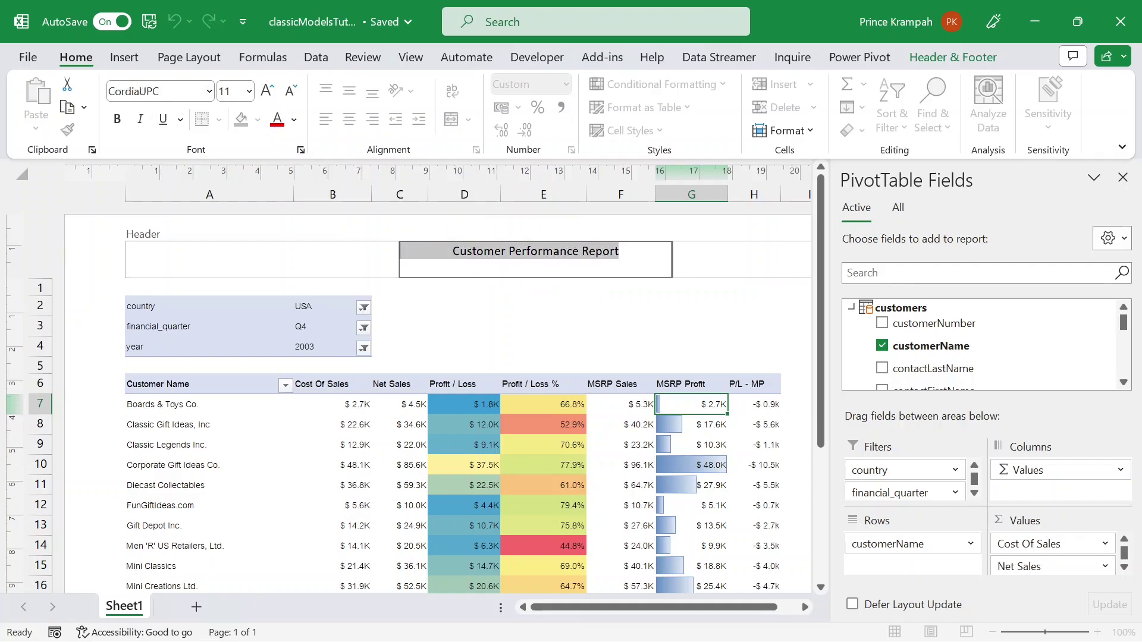
left_click(249, 91)
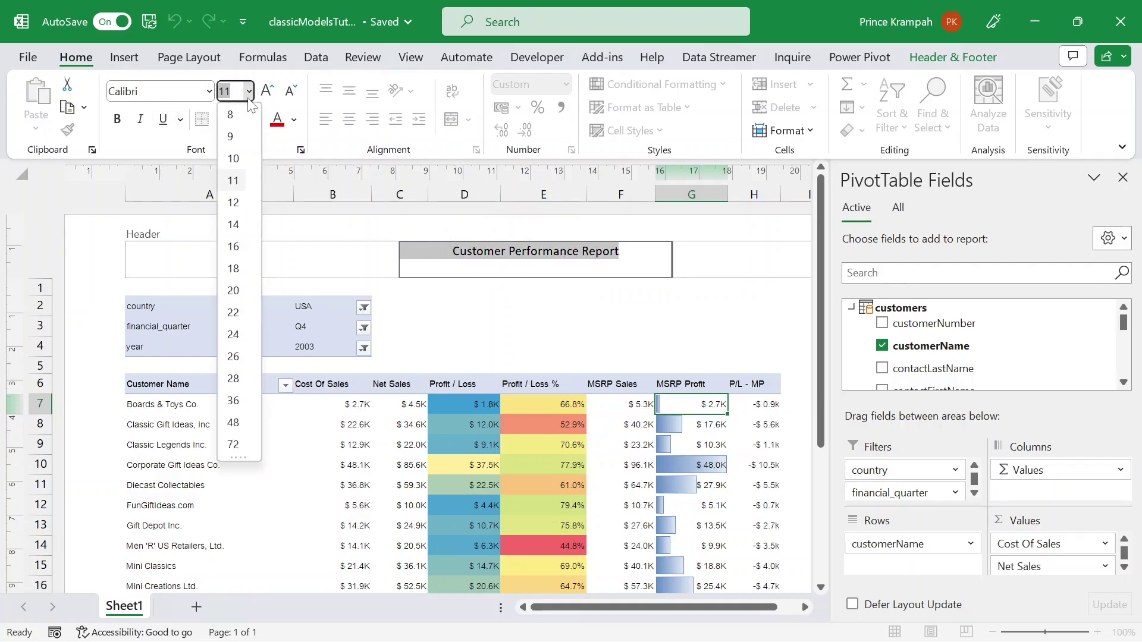
left_click(233, 380)
left_click(510, 325)
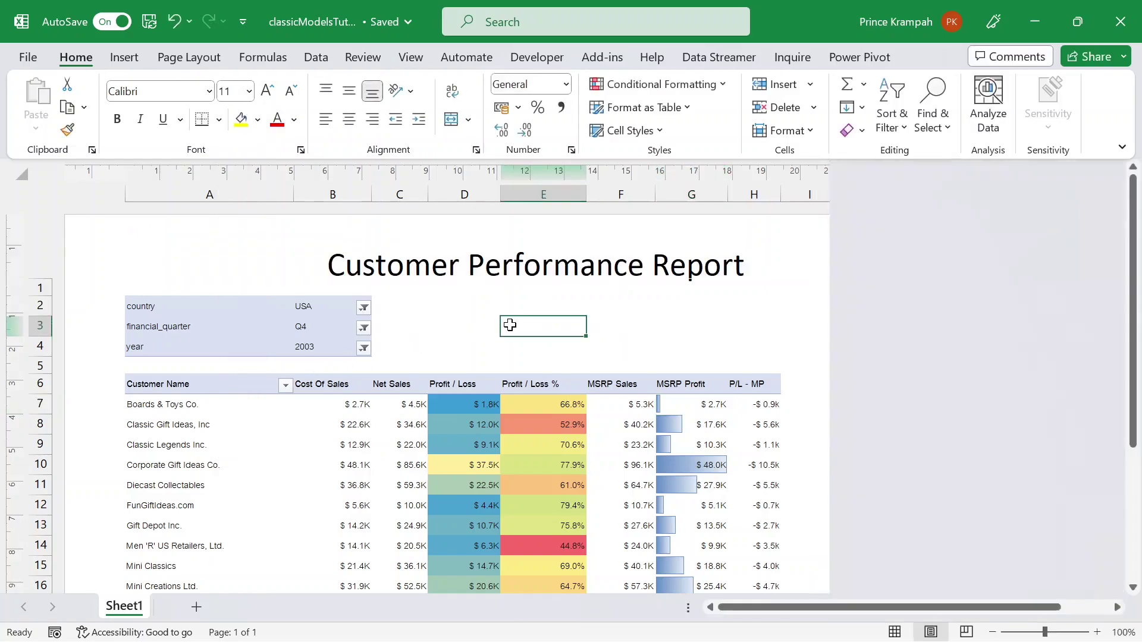
scroll(770, 323, "down", 3)
scroll(773, 298, "up", 3)
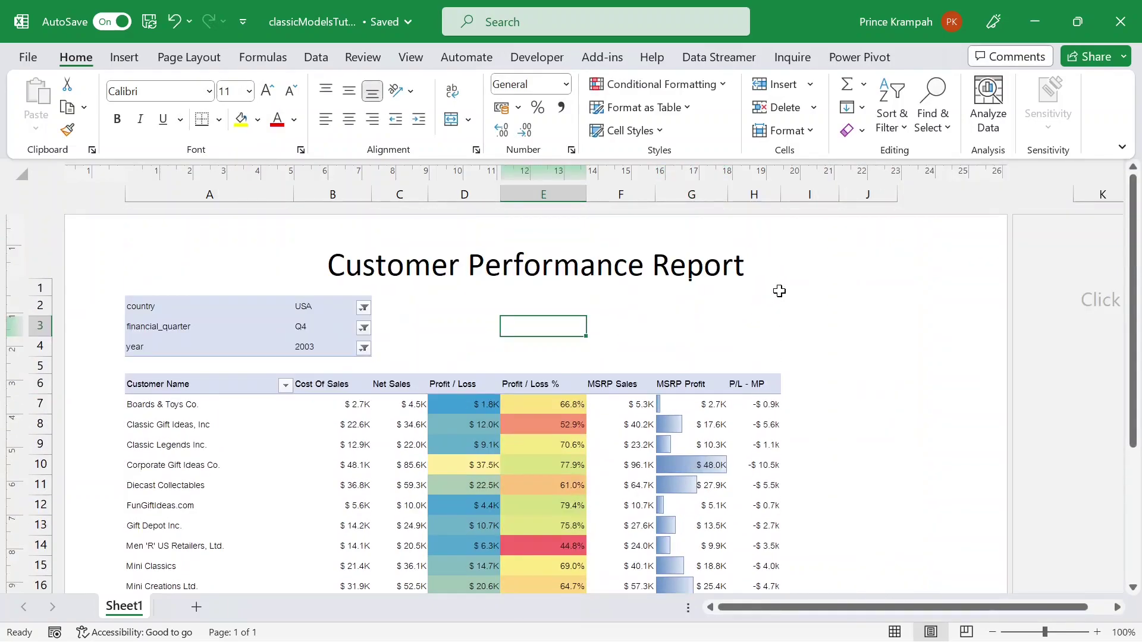
Step: Set the font size of the "Customer Performance Report" header title to 22
left_click(690, 271)
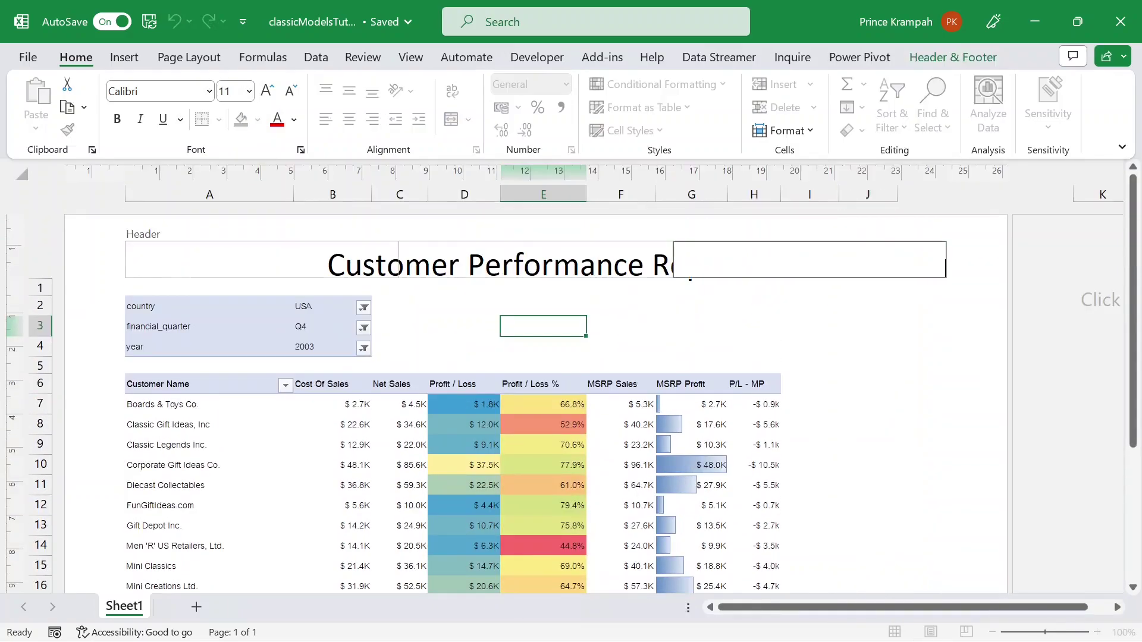
left_click(562, 277)
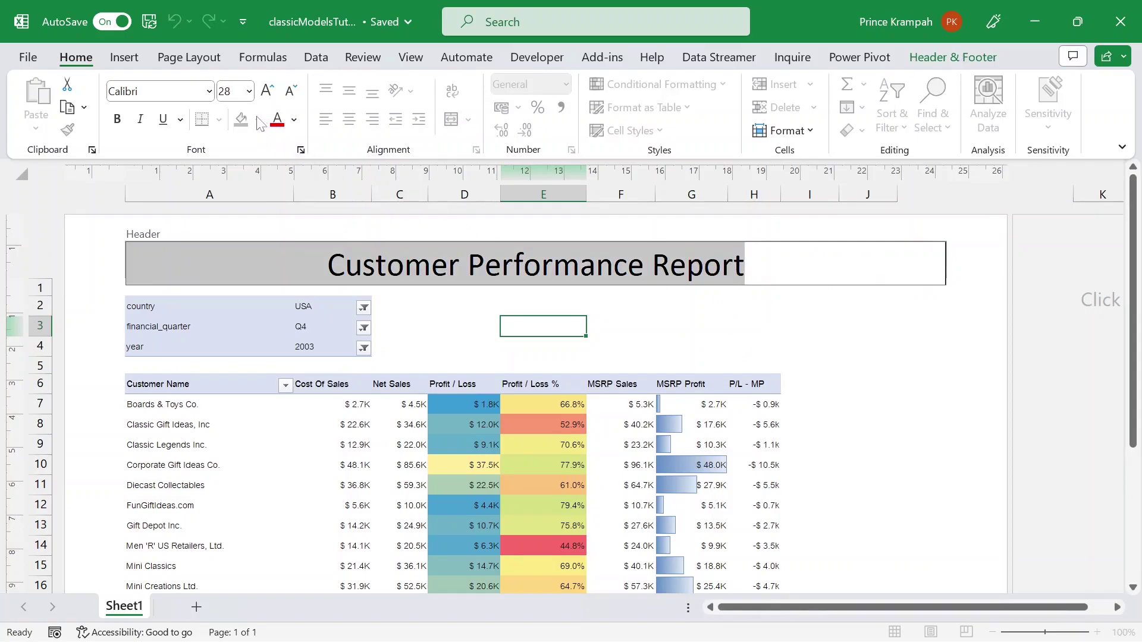
left_click(248, 91)
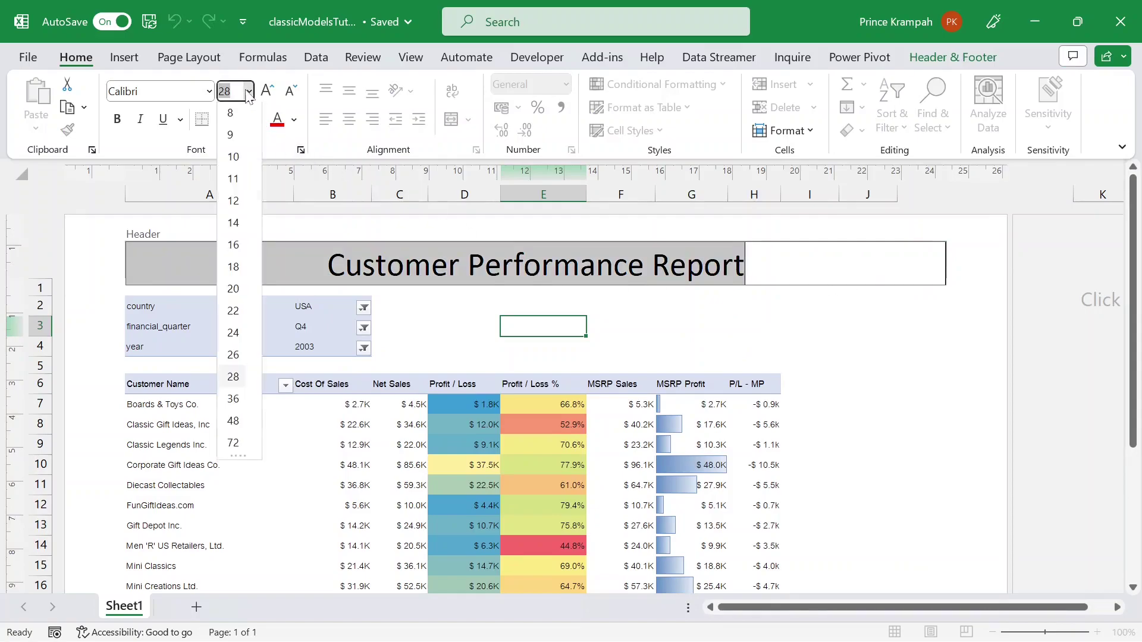
left_click(234, 312)
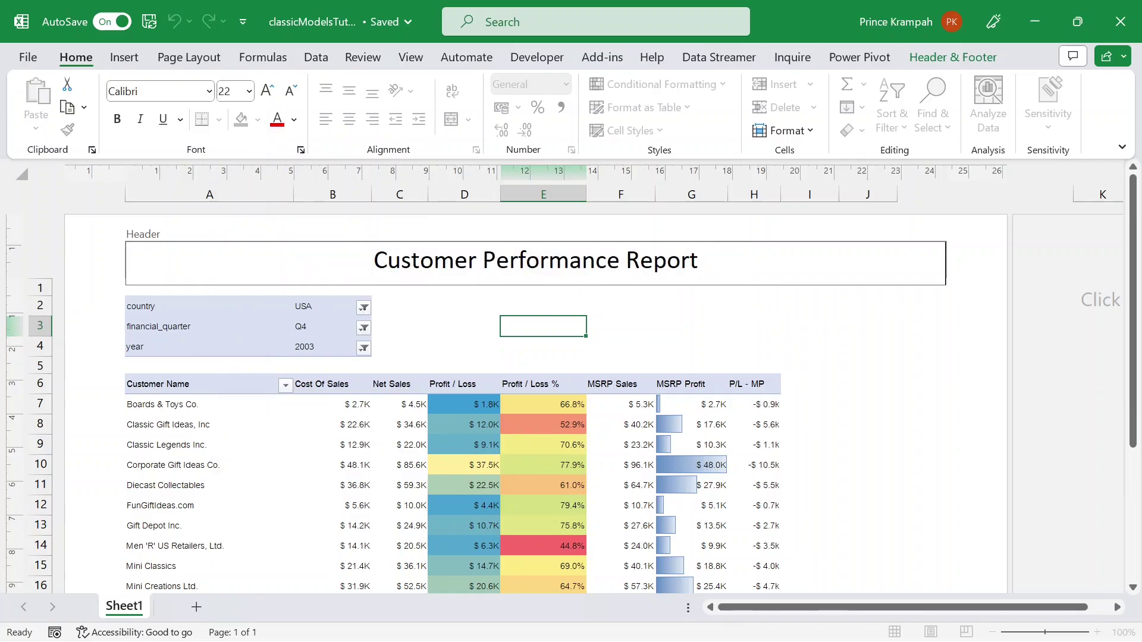
left_click(810, 326)
Step: Insert the classic-car picture from the Downloads folder into the right section of the page header
left_click(809, 260)
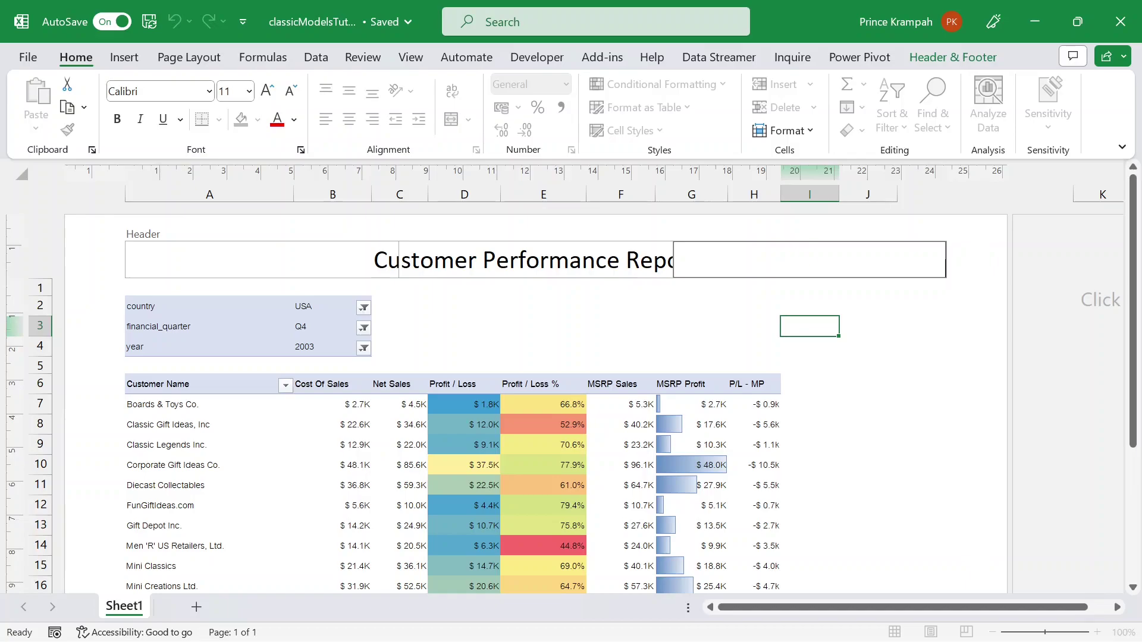
left_click(952, 58)
left_click(419, 113)
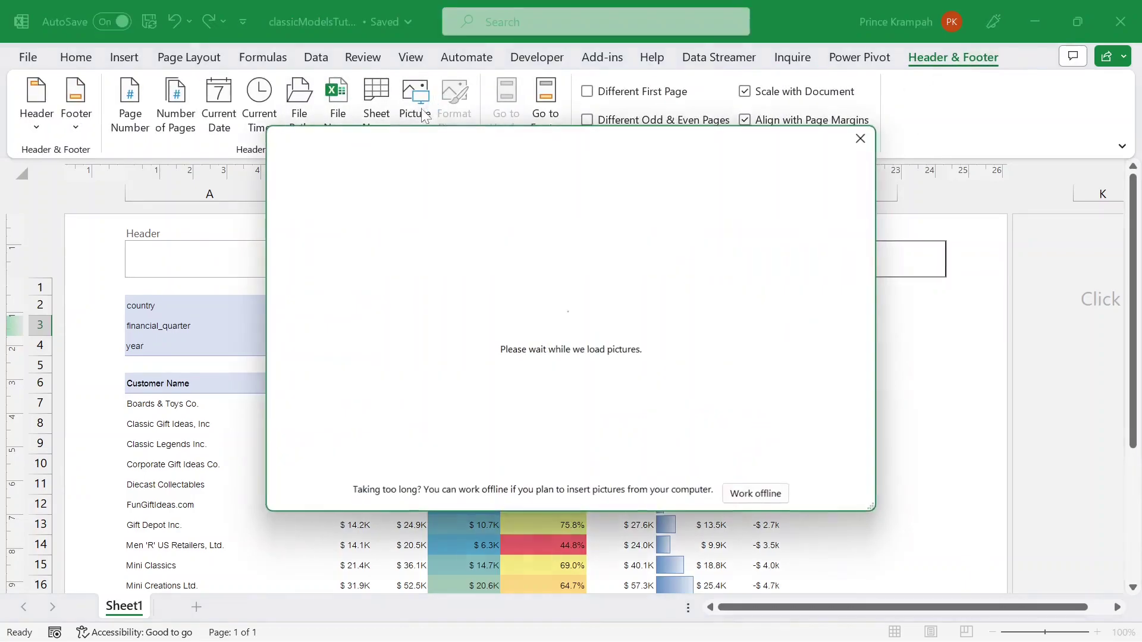
left_click(375, 229)
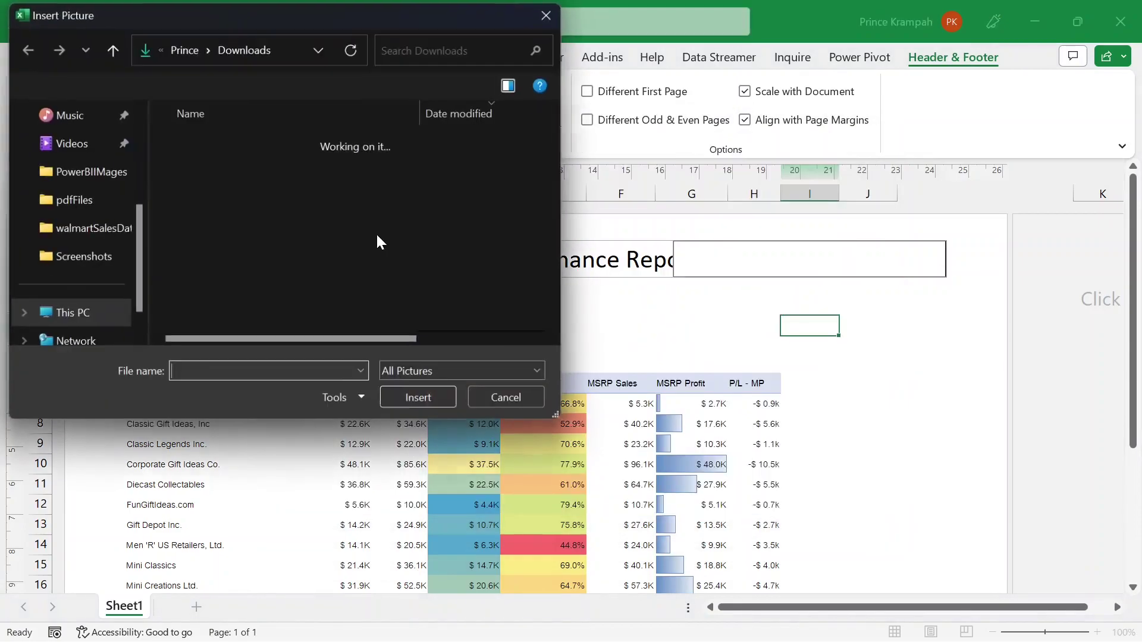
left_click(202, 164)
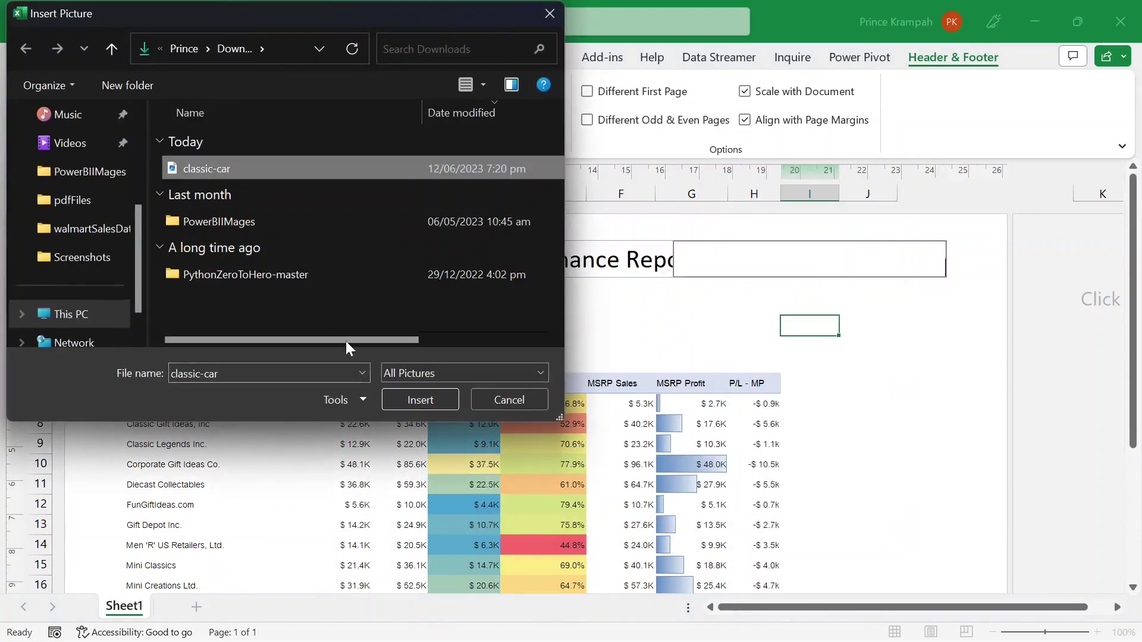
left_click(419, 398)
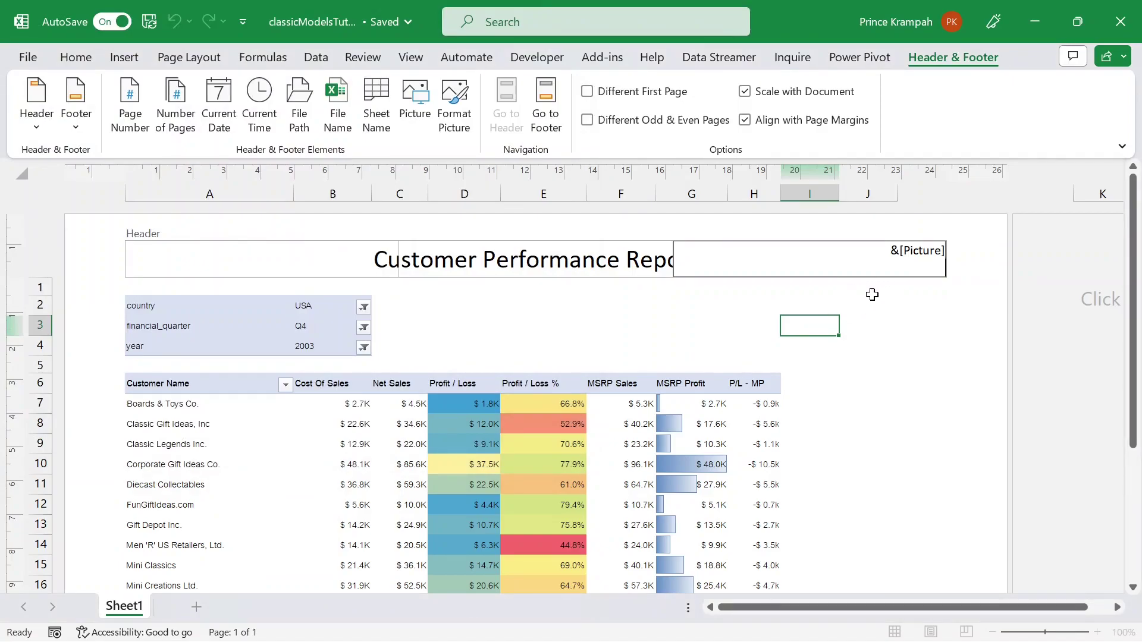
left_click(809, 347)
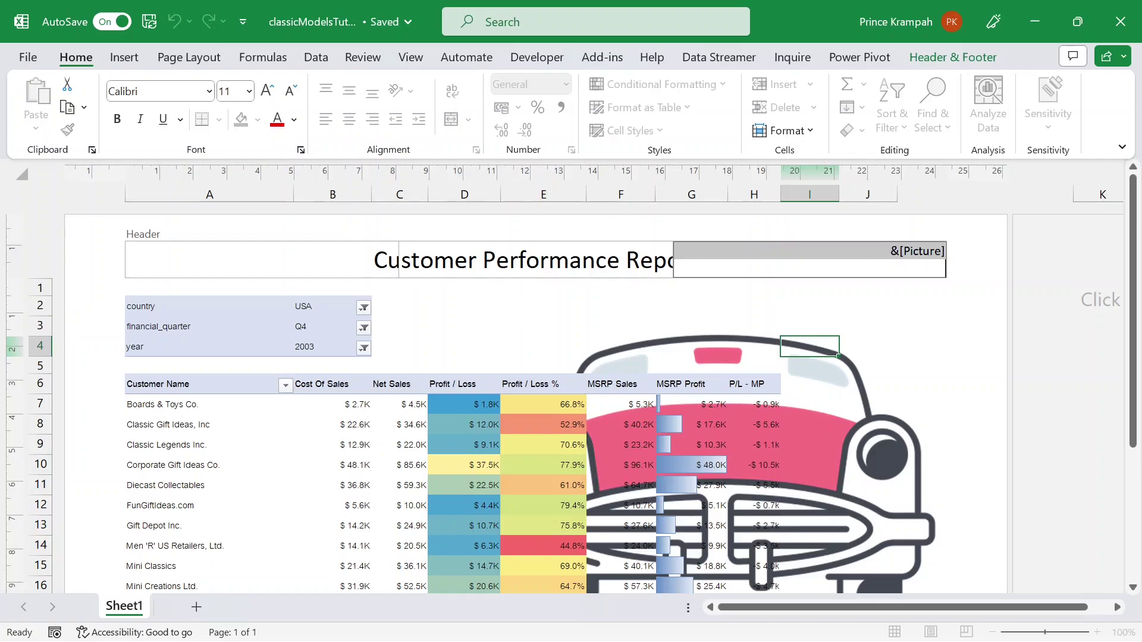
Step: Scale the header picture to 35% height with the aspect ratio locked
left_click(863, 262)
left_click(931, 60)
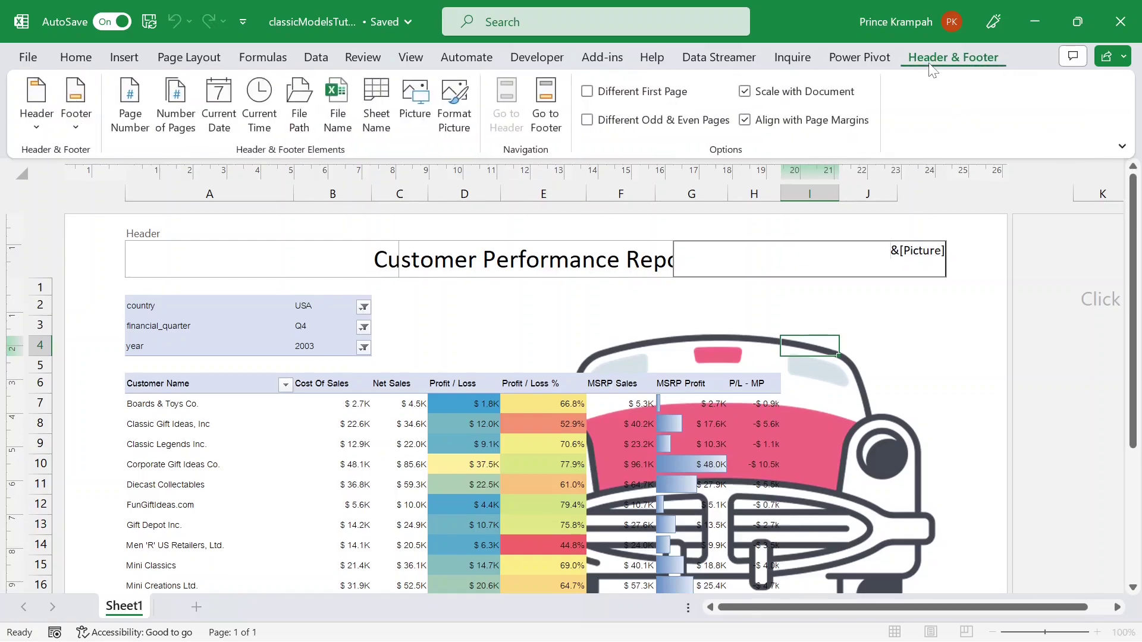
left_click(454, 119)
left_click(629, 201)
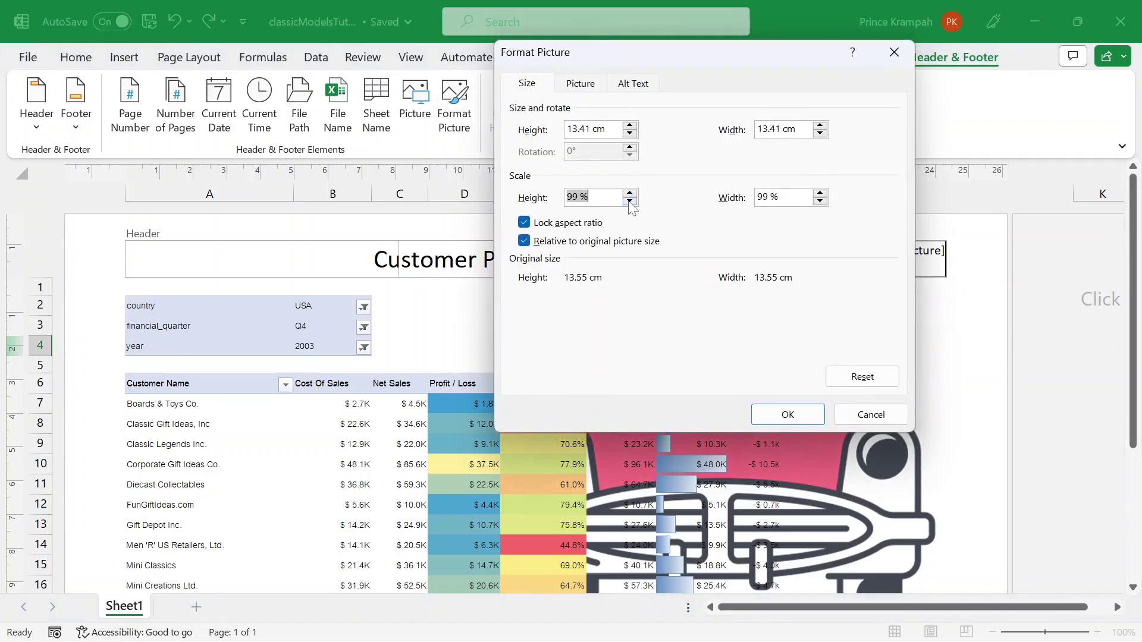
left_click_drag(630, 201, 629, 202)
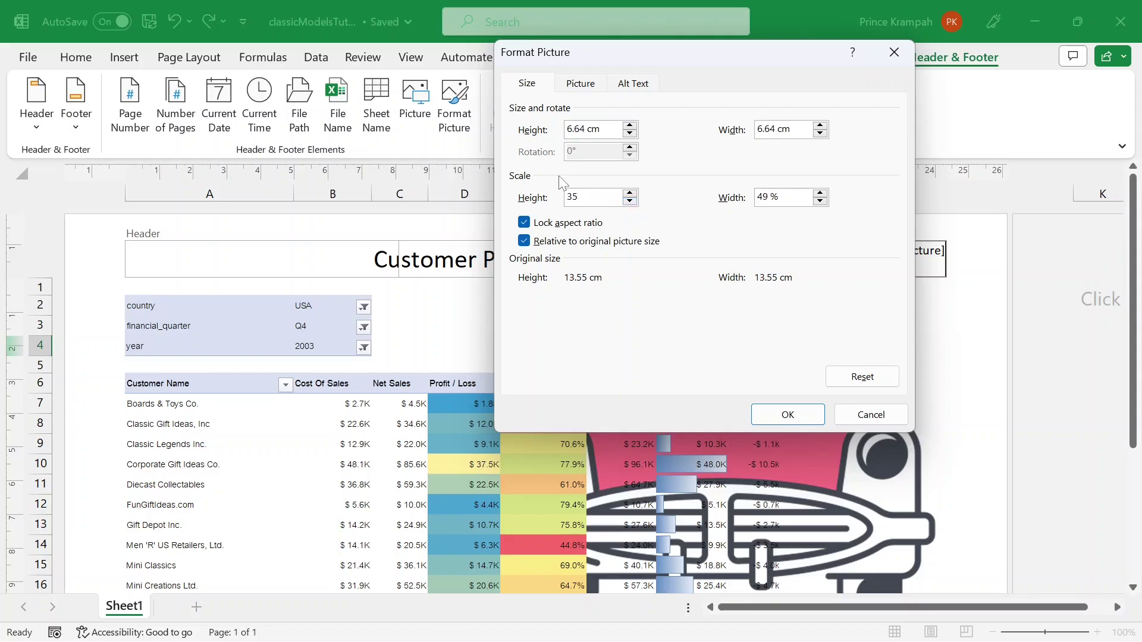
left_click(791, 415)
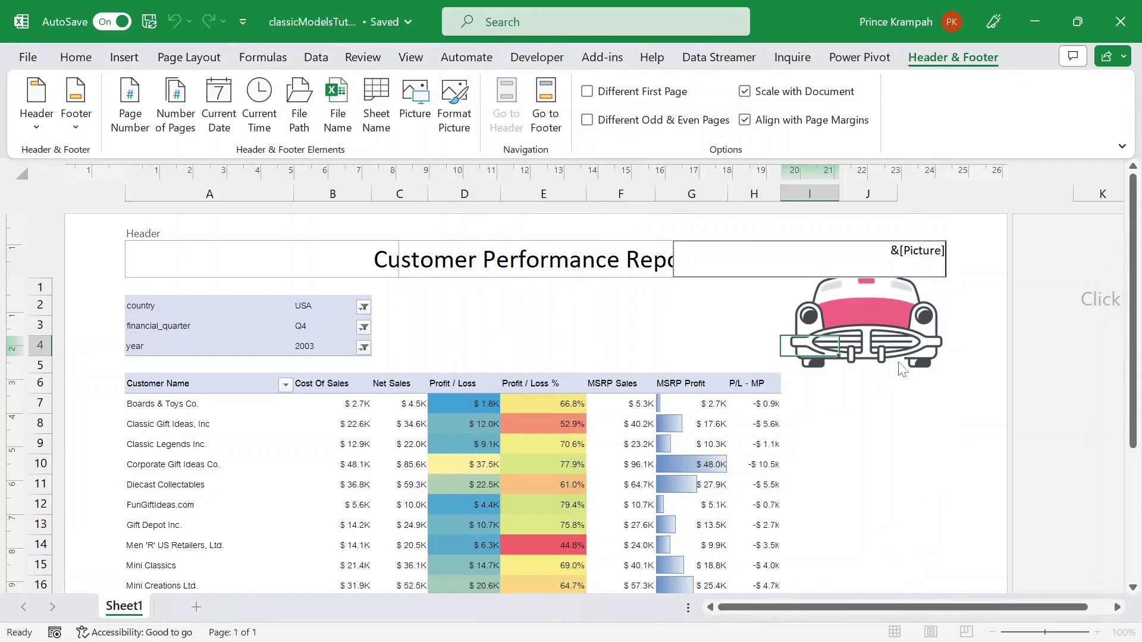
left_click(869, 423)
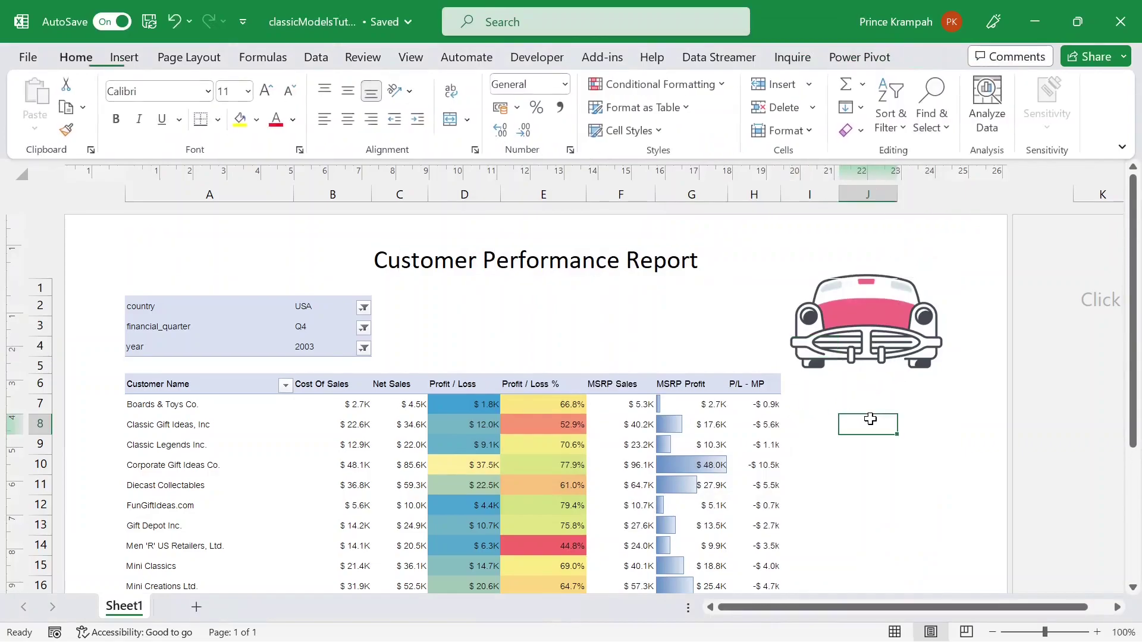
left_click(653, 277)
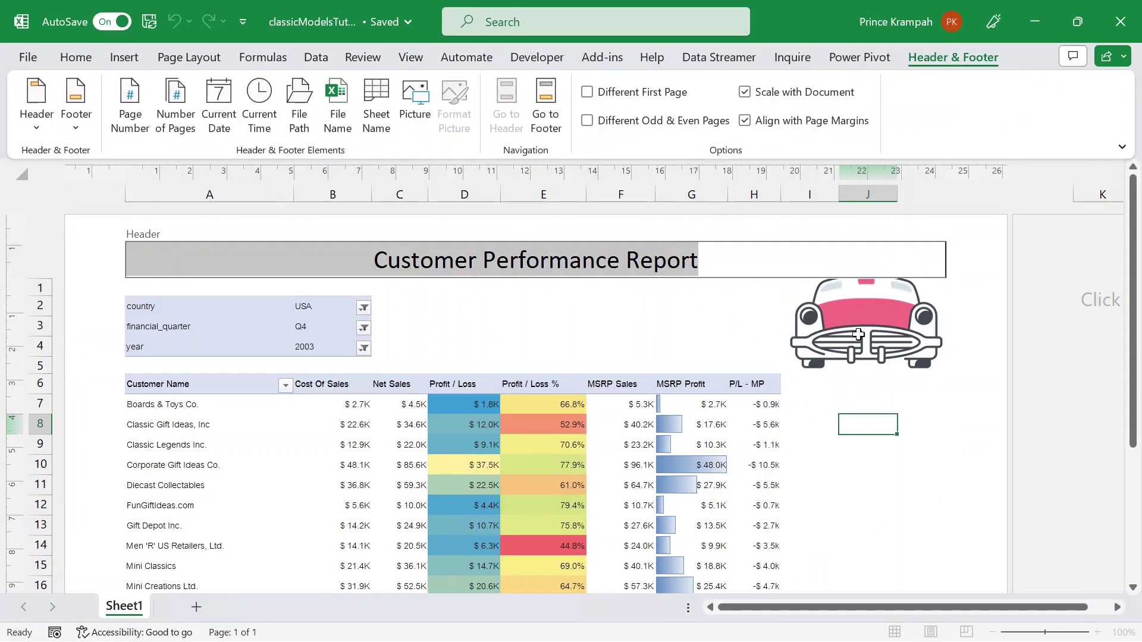
key("Escape")
left_click(862, 411)
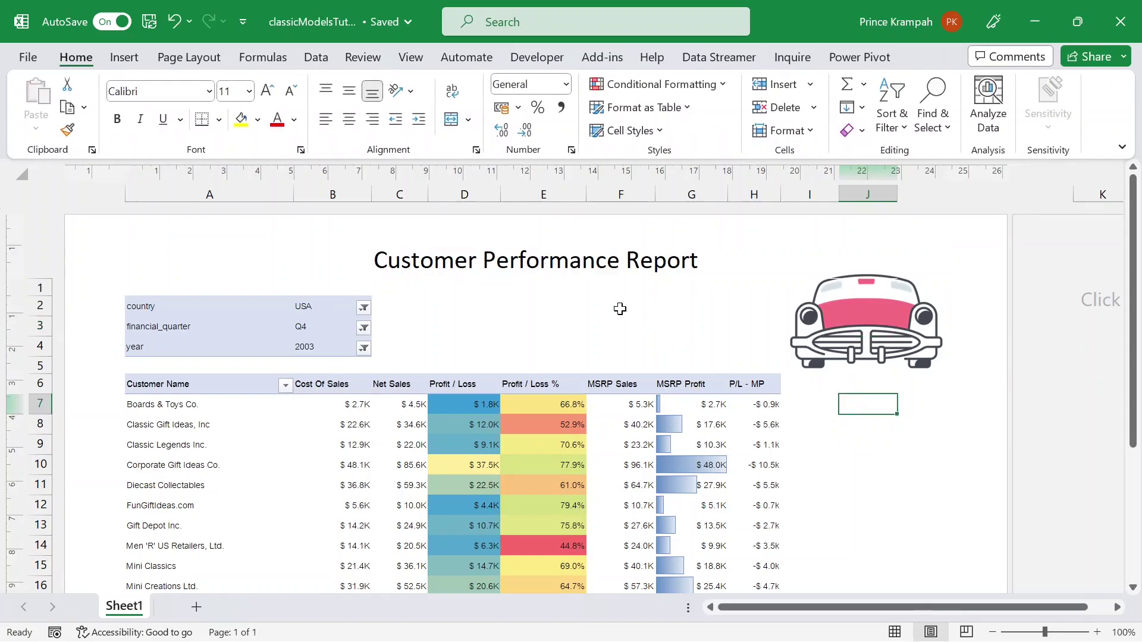
scroll(859, 469, "down", 5)
scroll(860, 469, "up", 5)
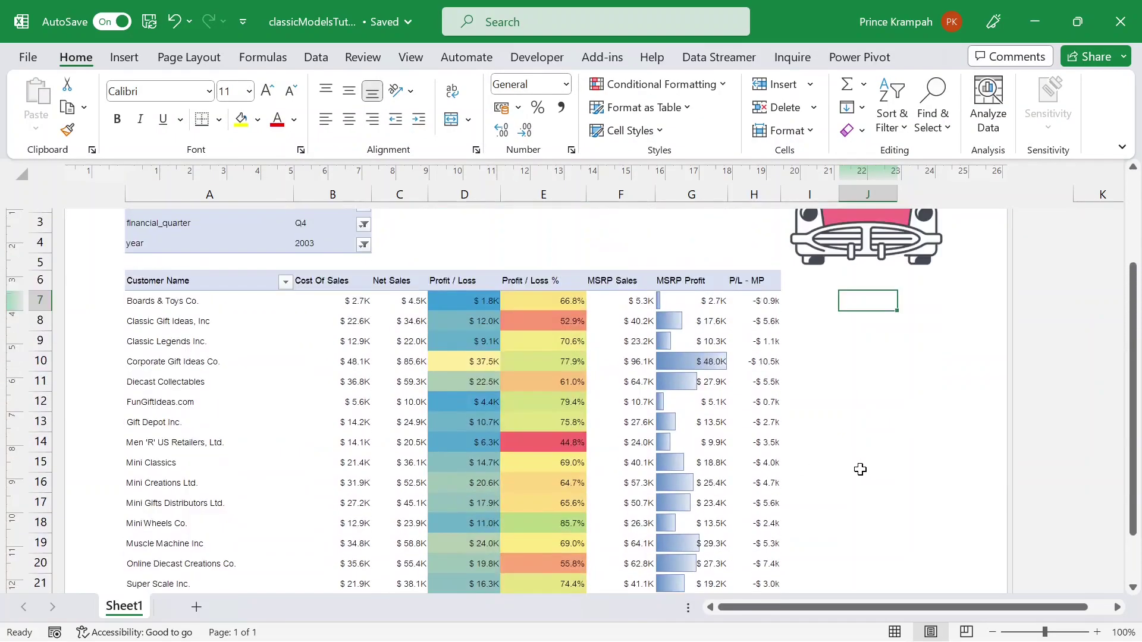
scroll(860, 469, "down", 1)
left_click(791, 459)
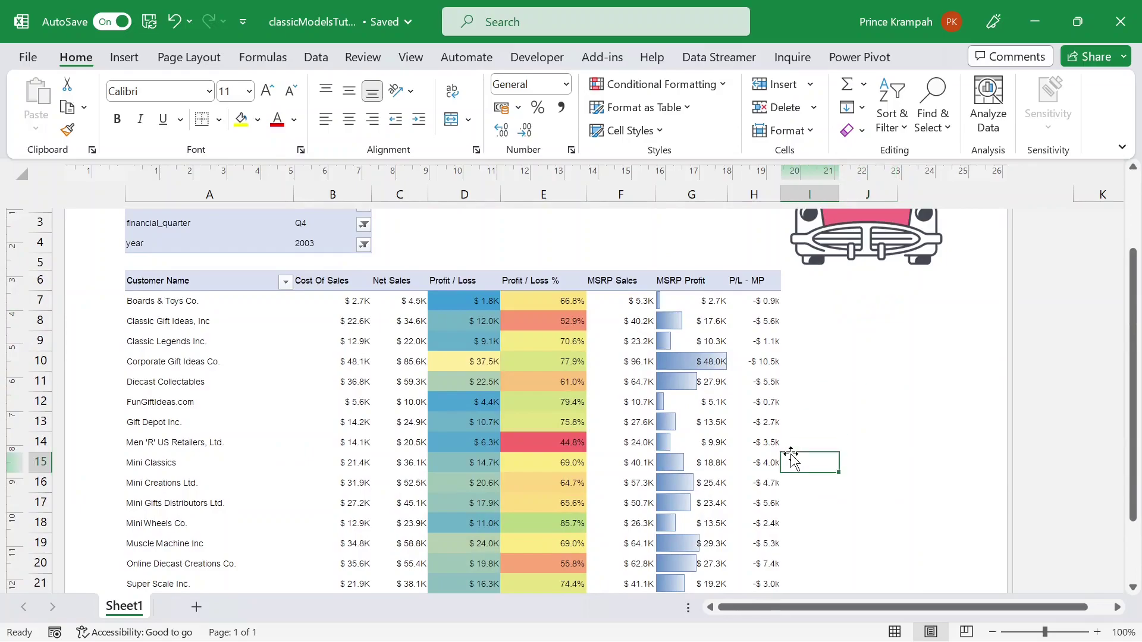
Step: Widen the P/L - MP, MSRP Profit and MSRP Sales columns of the pivot table
left_click(740, 423)
scroll(742, 426, "up", 2)
left_click(760, 397)
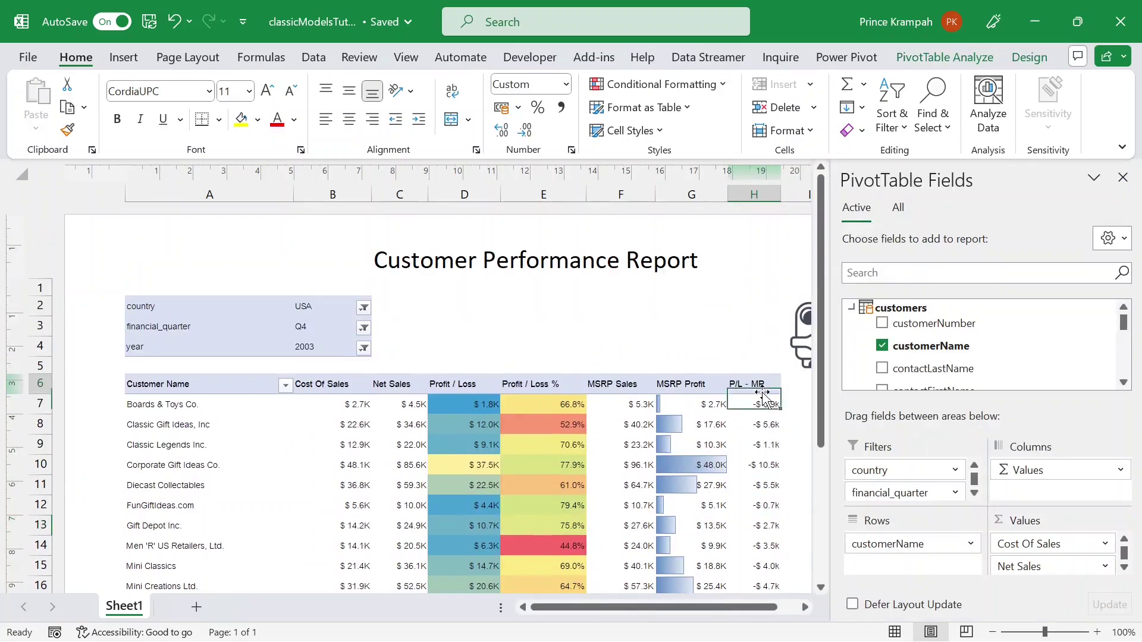
left_click_drag(780, 186, 803, 190)
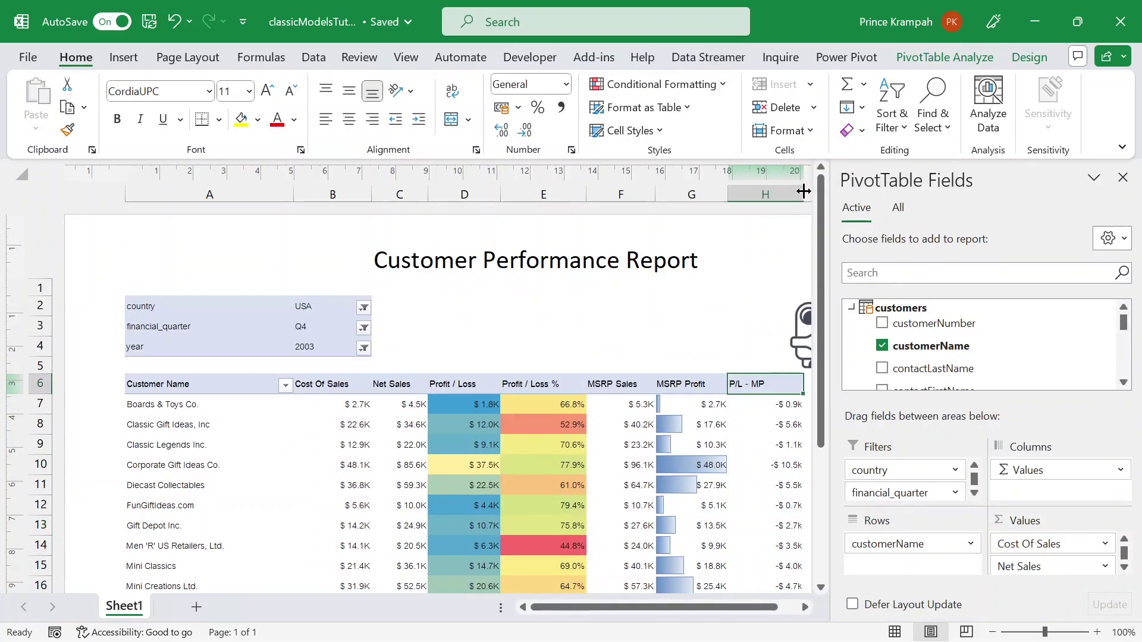
left_click_drag(726, 191, 748, 192)
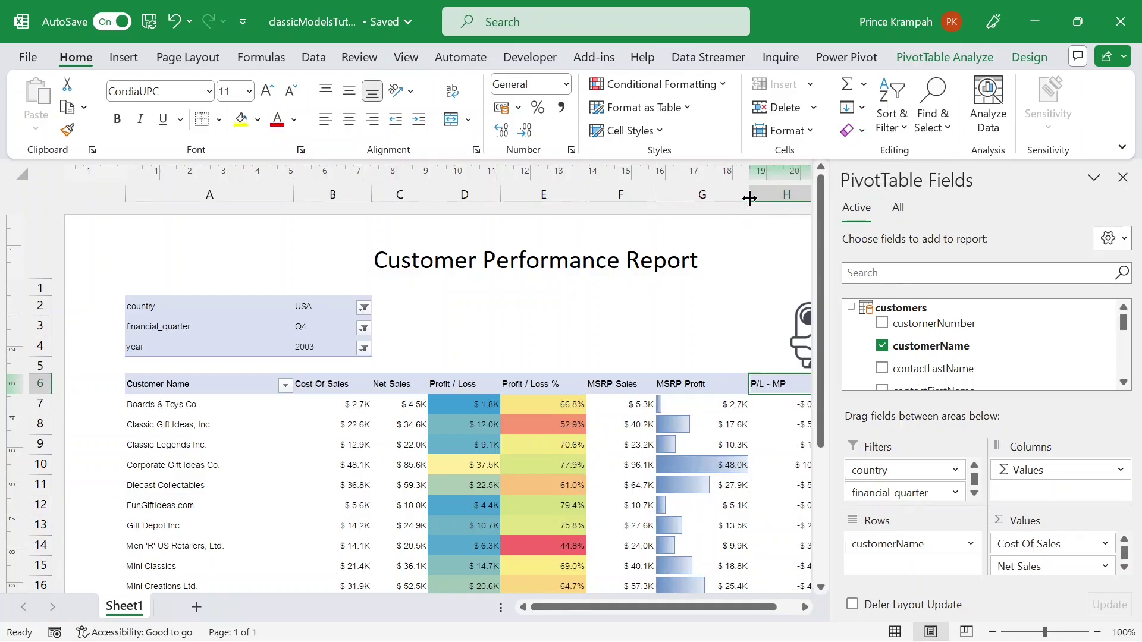
left_click_drag(655, 192, 680, 193)
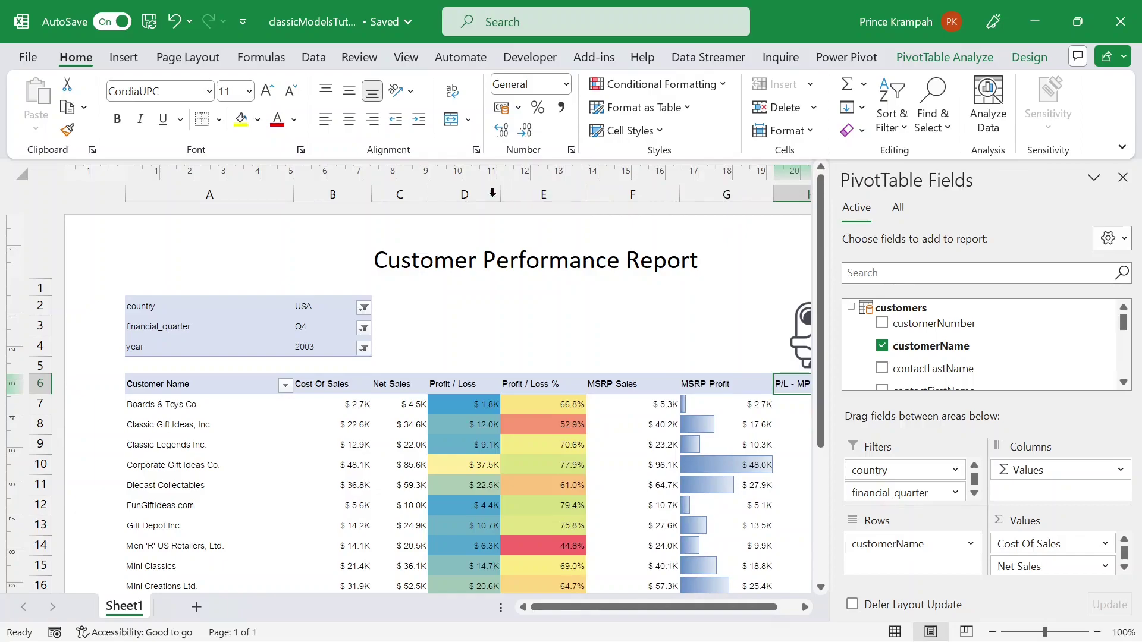
Step: Widen the Profit / Loss, Net Sales and Cost Of Sales columns of the pivot table
left_click_drag(501, 194, 522, 193)
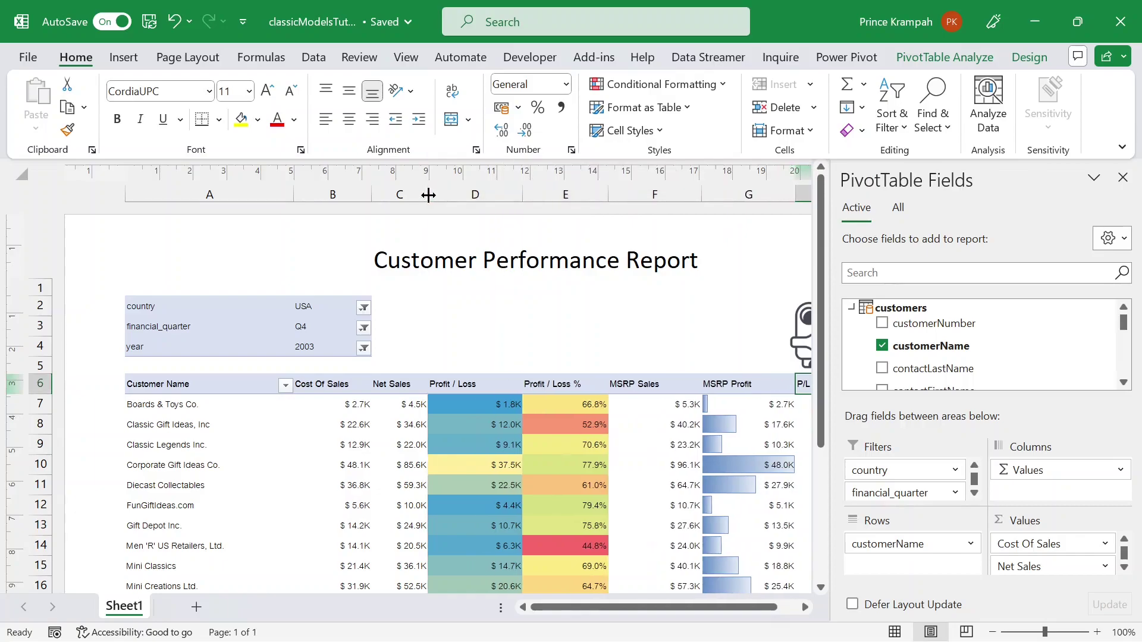
left_click_drag(428, 194, 456, 194)
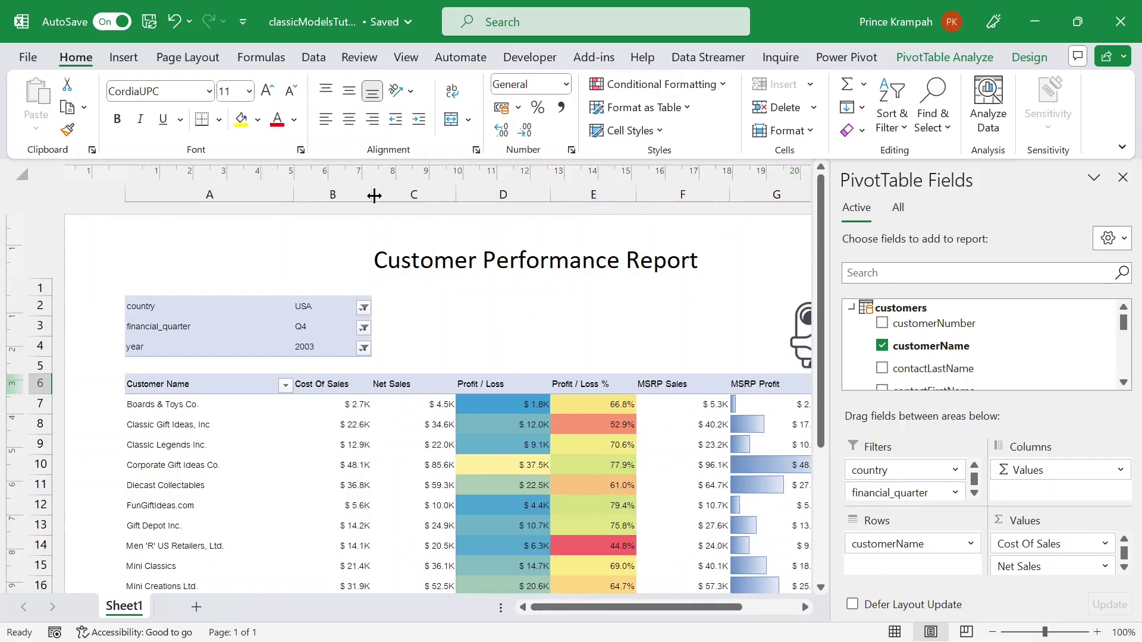
left_click_drag(372, 192, 402, 193)
Step: Adjust the Customer Name column so that it is slightly narrower than its original width
left_click_drag(293, 187, 310, 192)
scroll(511, 400, "down", 3)
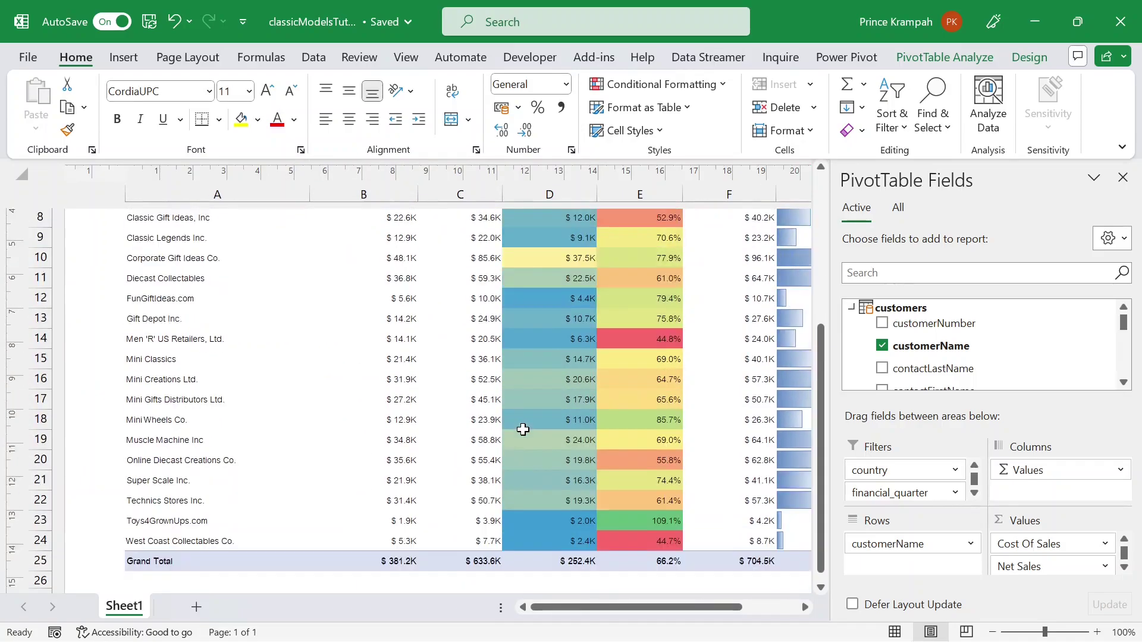
scroll(523, 428, "up", 2)
mouse_move(311, 195)
left_mouse_down()
mouse_move(268, 199)
mouse_move(289, 196)
left_mouse_up()
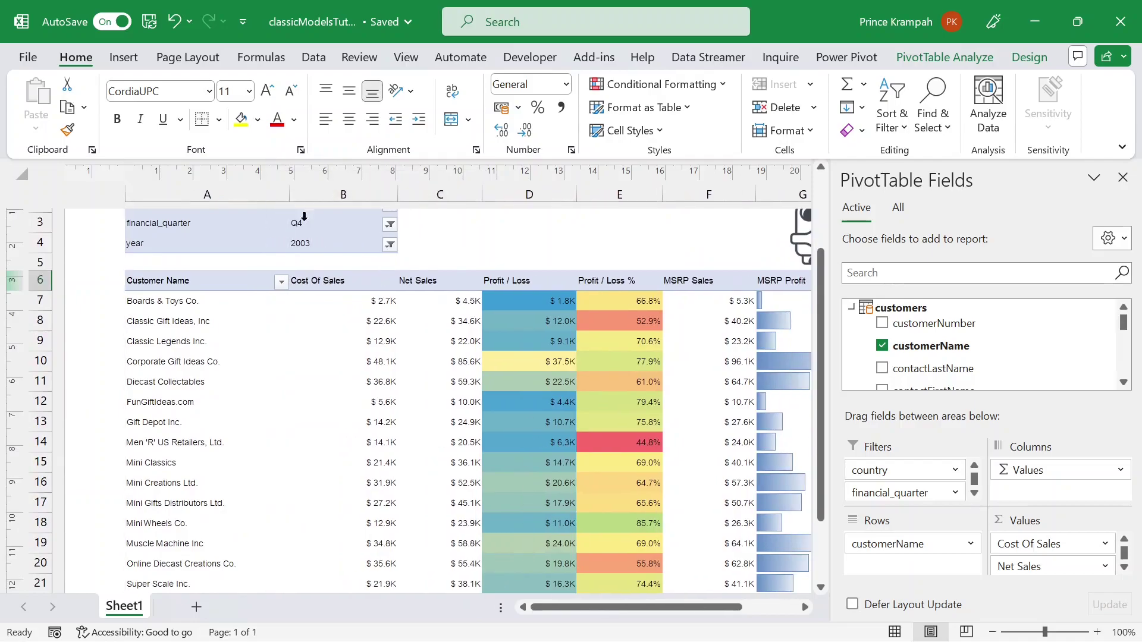
mouse_move(612, 607)
left_mouse_down()
mouse_move(693, 613)
mouse_move(611, 608)
left_mouse_up()
scroll(580, 435, "up", 2)
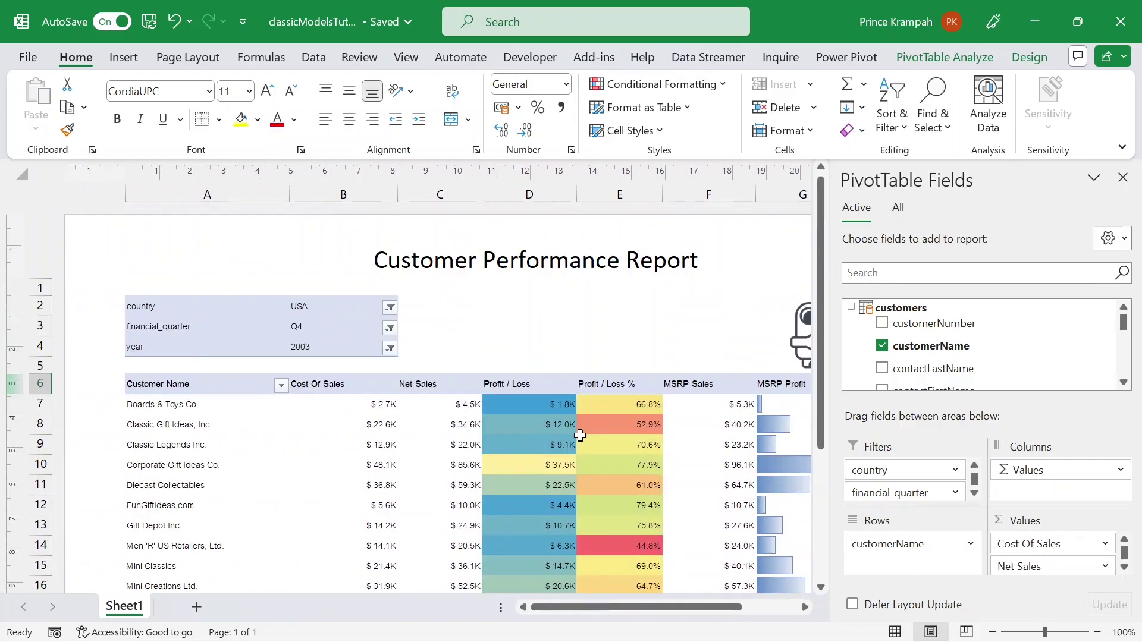
Step: Enter the label "Filter" in cell A1, directly above the country, financial_quarter and year filters
left_click(178, 287)
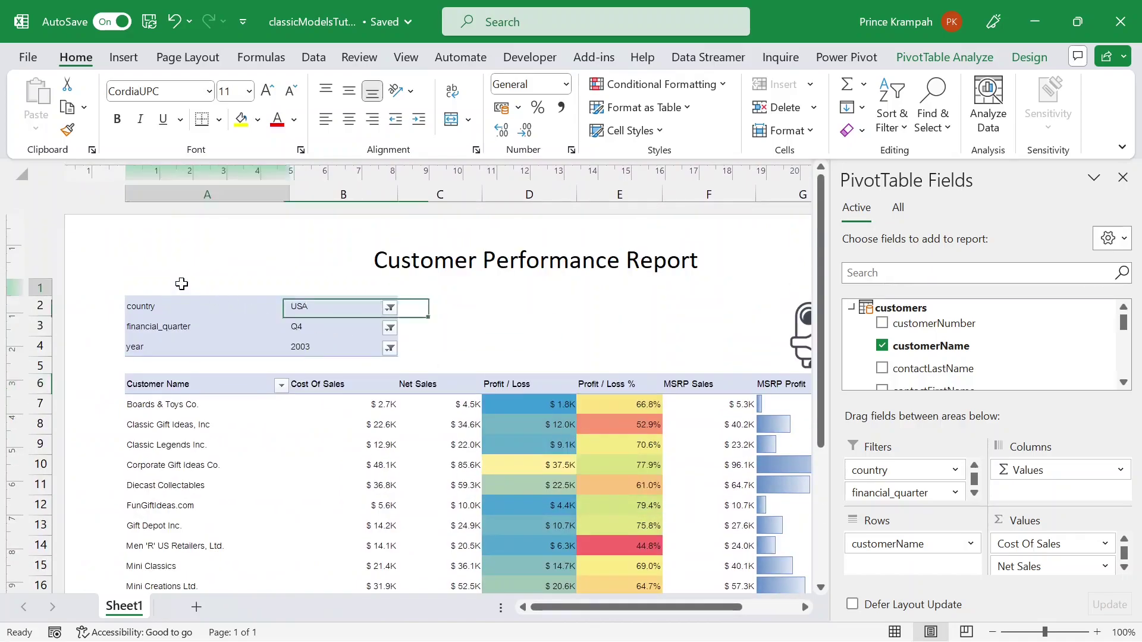
type("F")
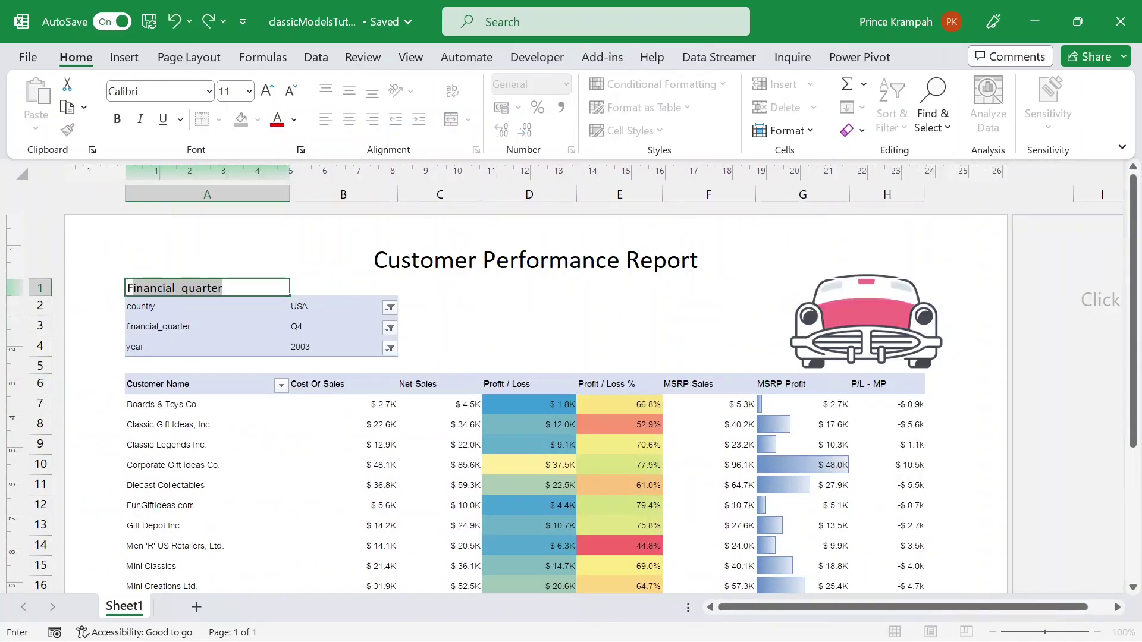
type("ilet")
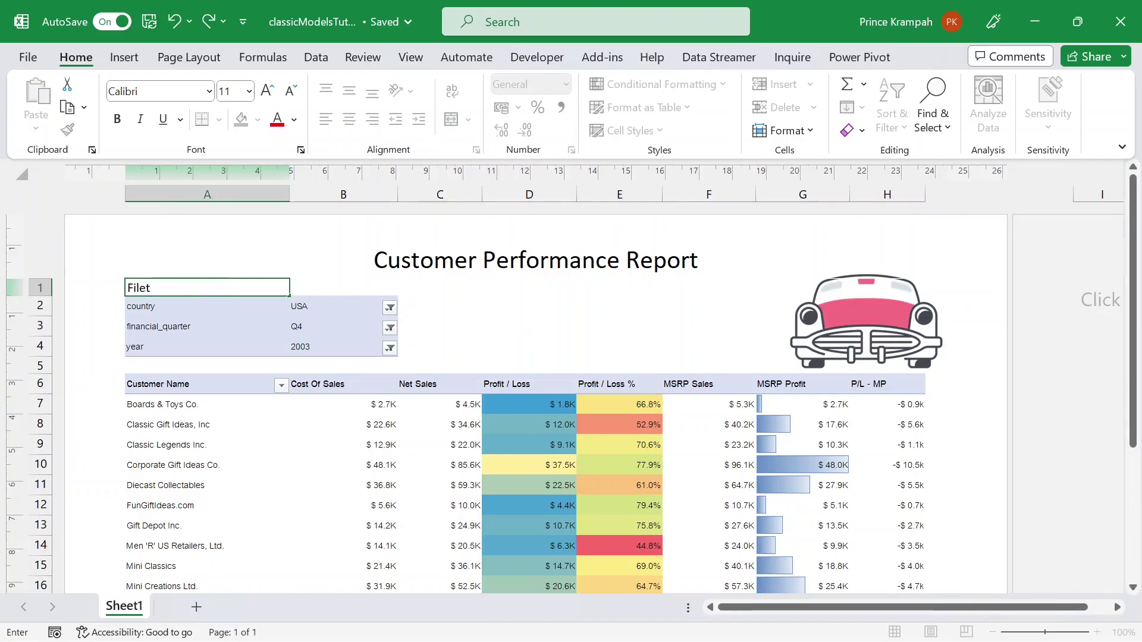
key("BackSpace")
key("BackSpace")
left_click(462, 363)
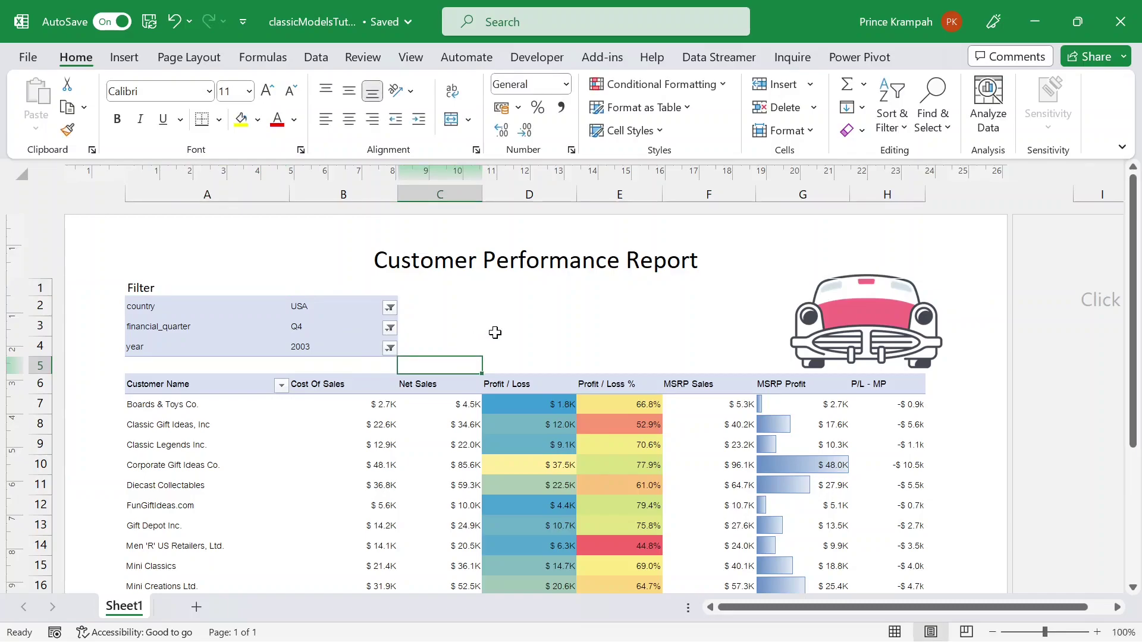
left_click(518, 328)
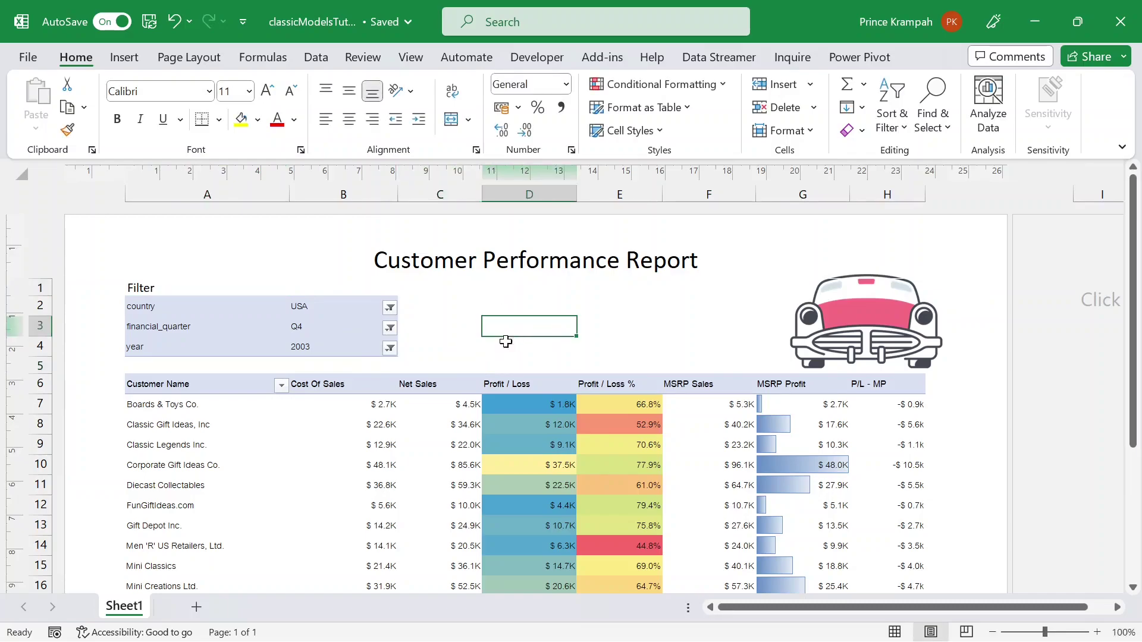
left_click(389, 308)
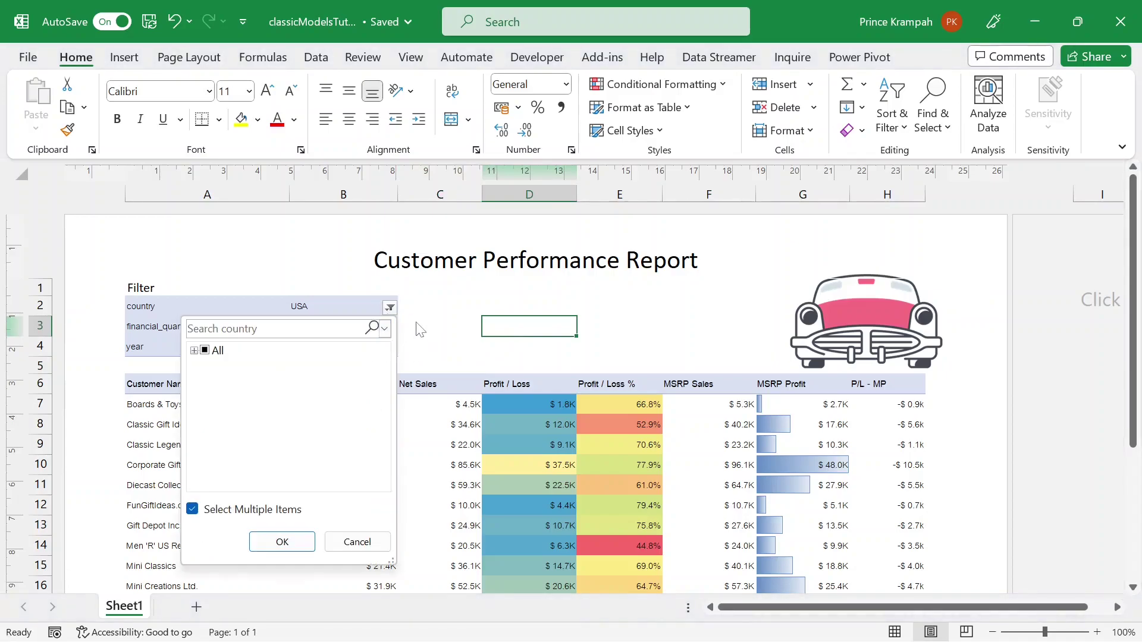
left_click(418, 327)
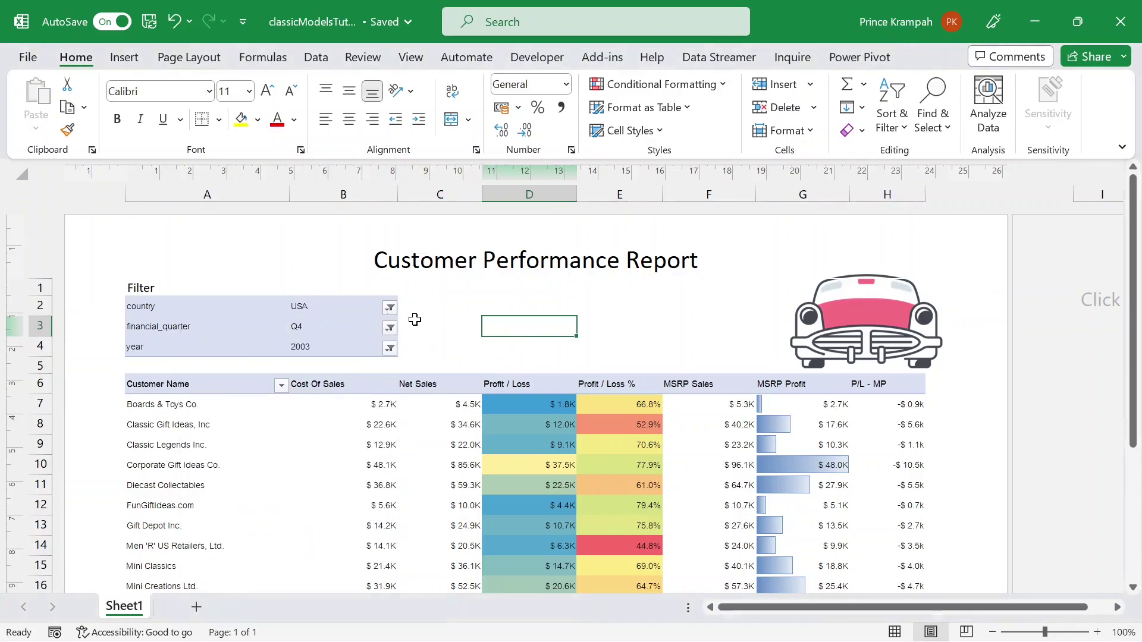
Step: Print the active sheet with Microsoft Print to PDF, saving it in the Desktop folder as tutorialReport
left_click(28, 58)
left_click(55, 296)
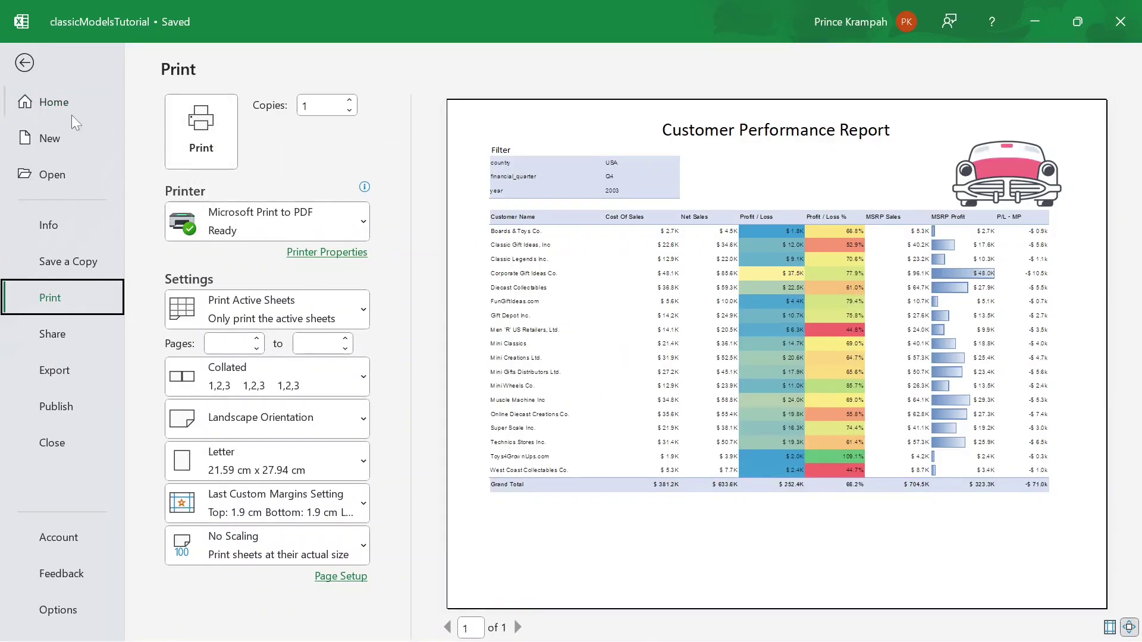
left_click(188, 138)
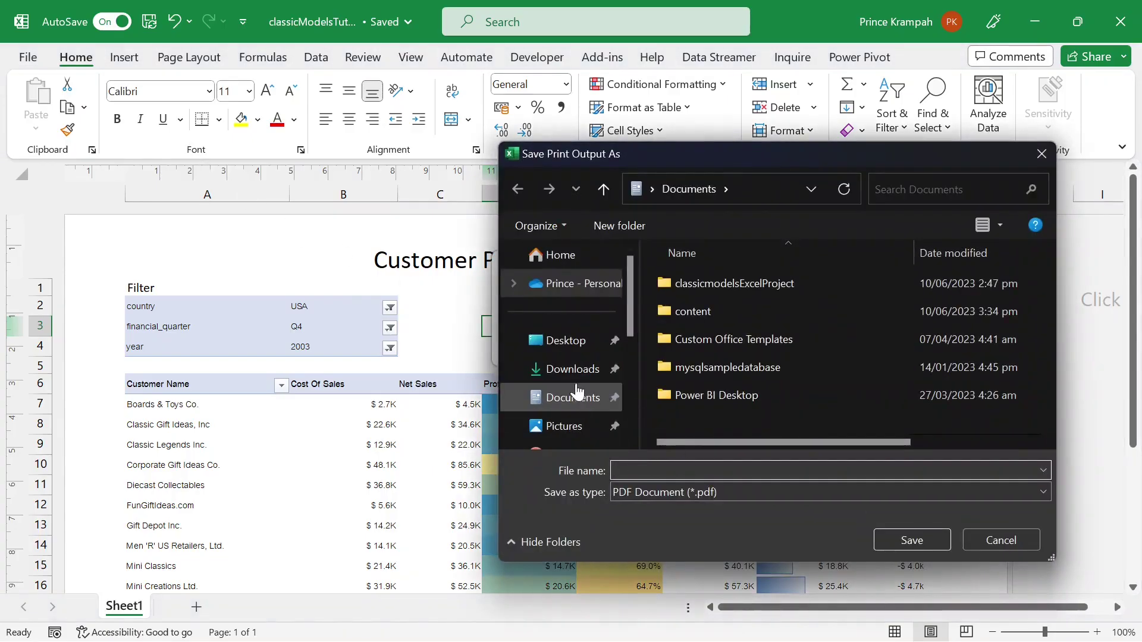
left_click(562, 342)
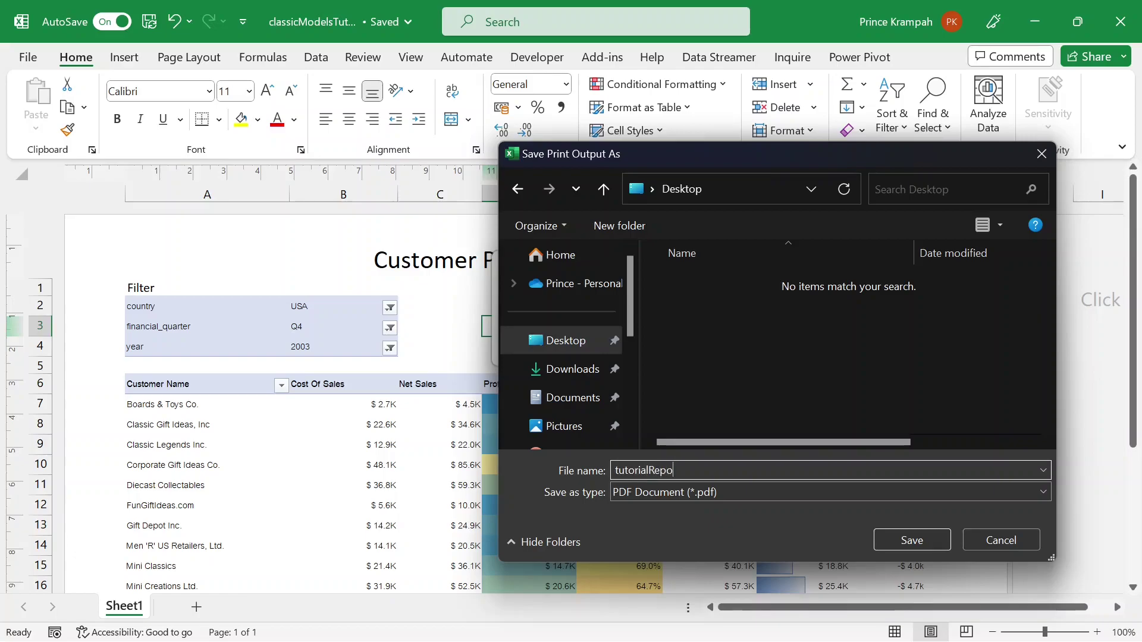
key("Return")
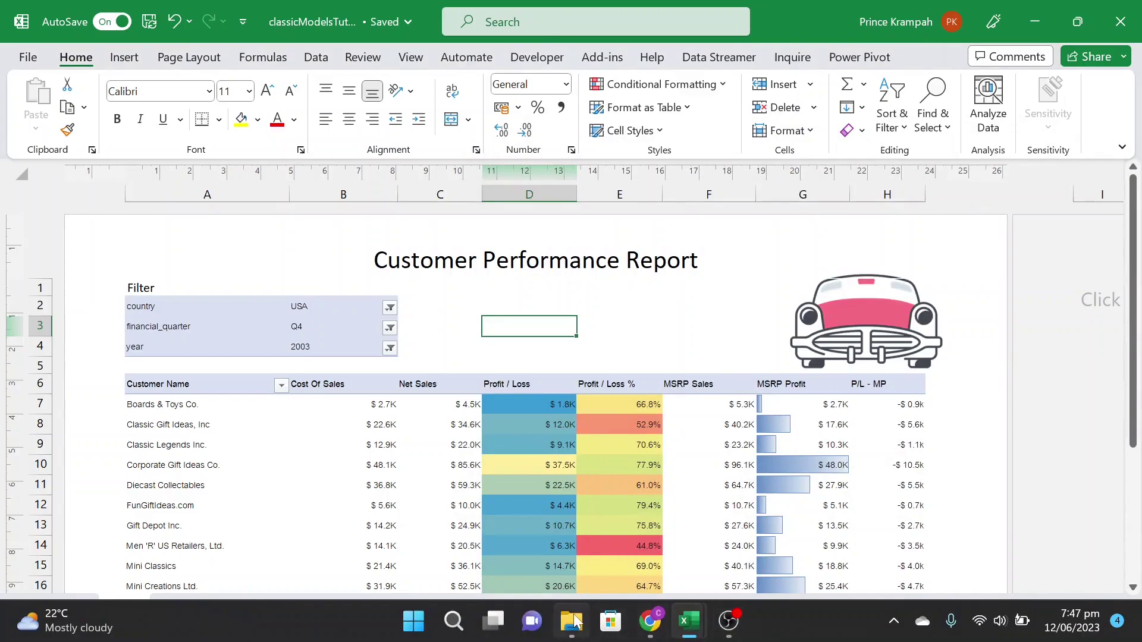
Step: Open tutorialReport.pdf from the Desktop folder and review the page from the header title and picture to the Grand Total row
left_click(571, 621)
double_click(238, 245)
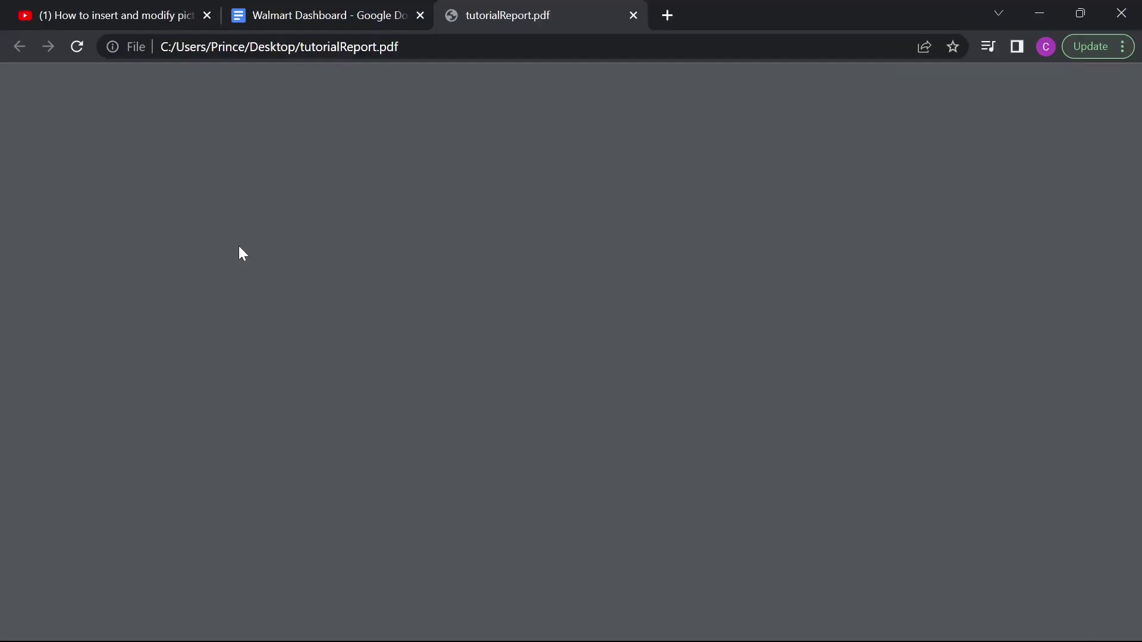
scroll(696, 369, "down", 2)
scroll(696, 368, "up", 2)
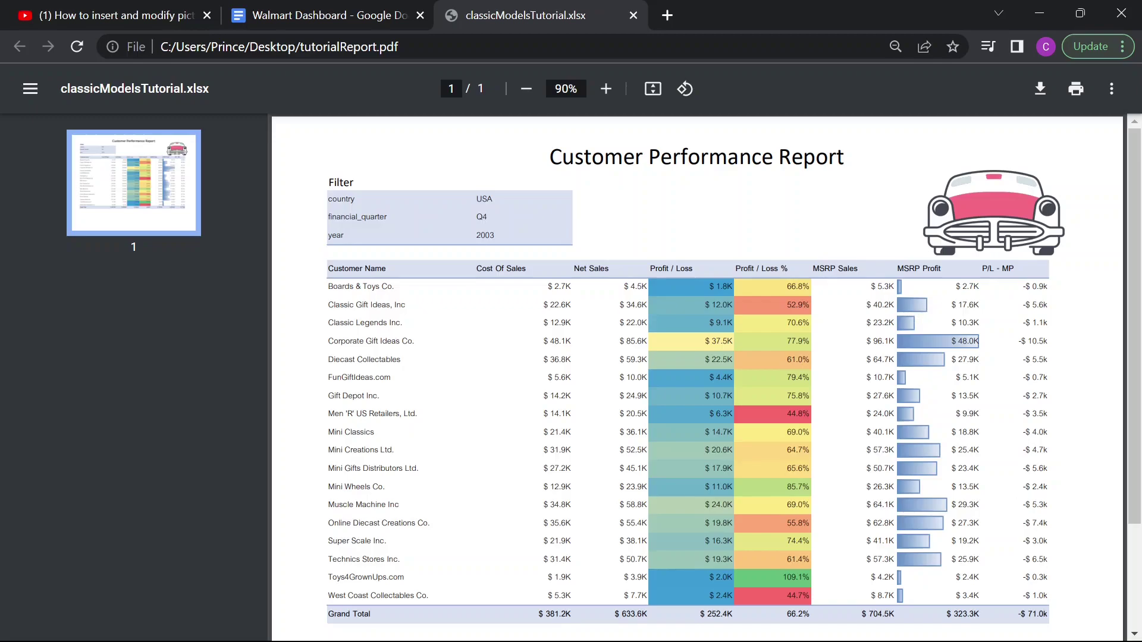
scroll(696, 369, "down", 2)
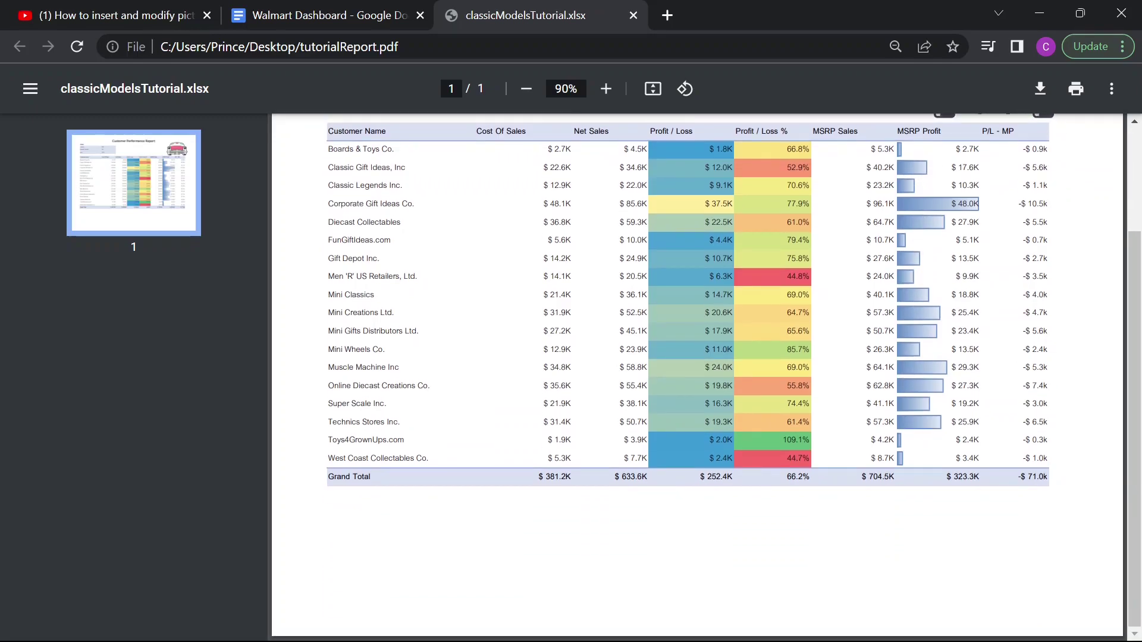
scroll(696, 369, "up", 1)
scroll(696, 369, "up", 1)
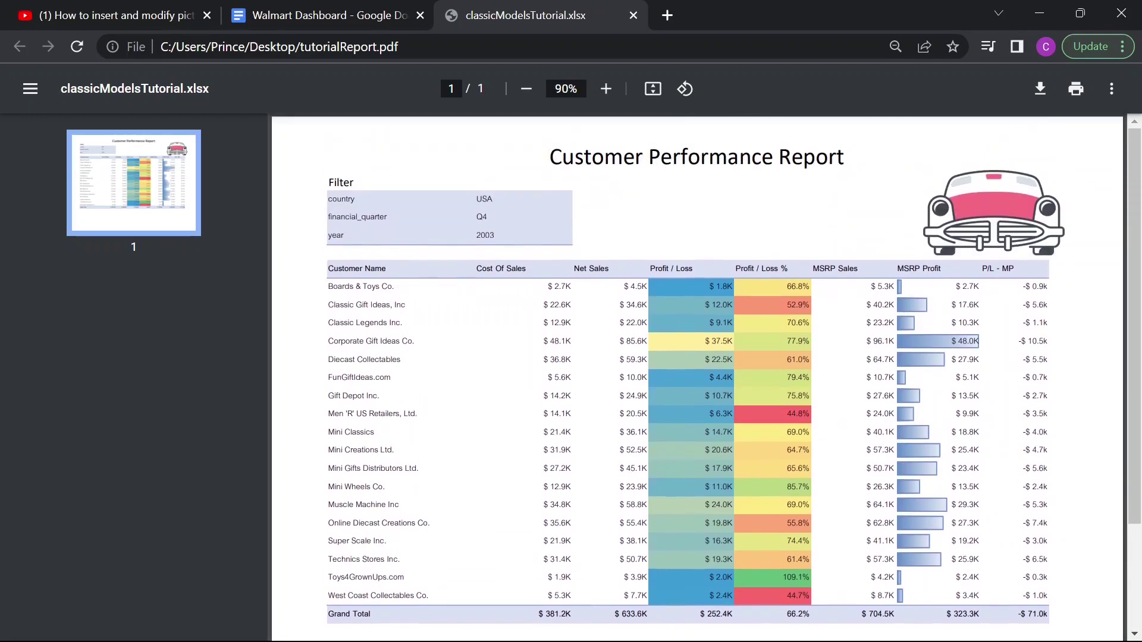
scroll(696, 369, "down", 2)
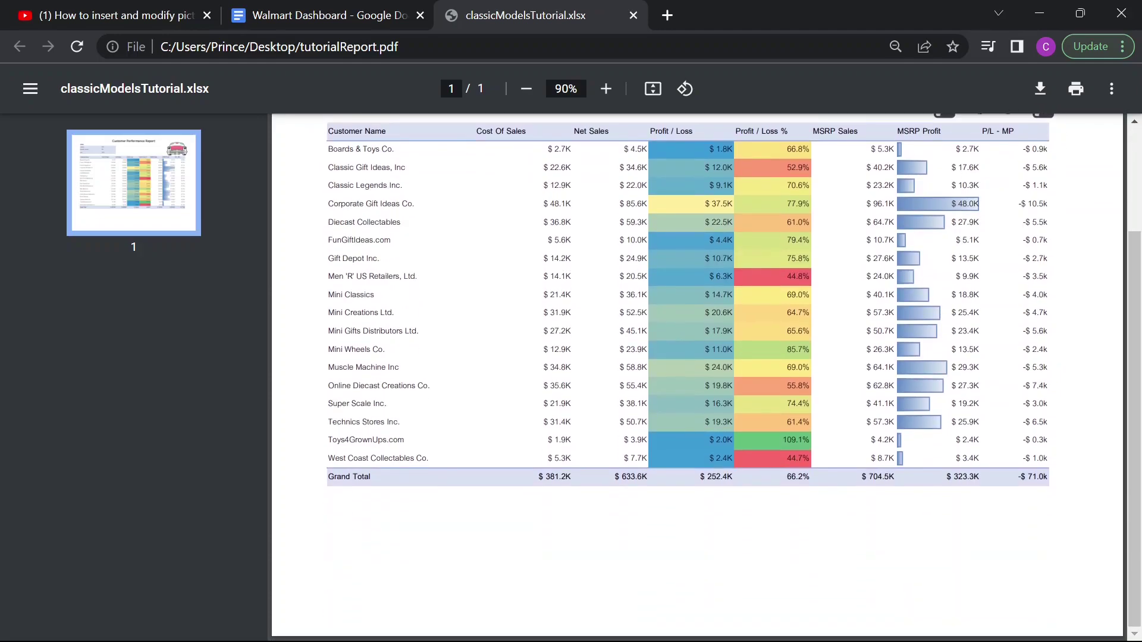
scroll(696, 368, "up", 2)
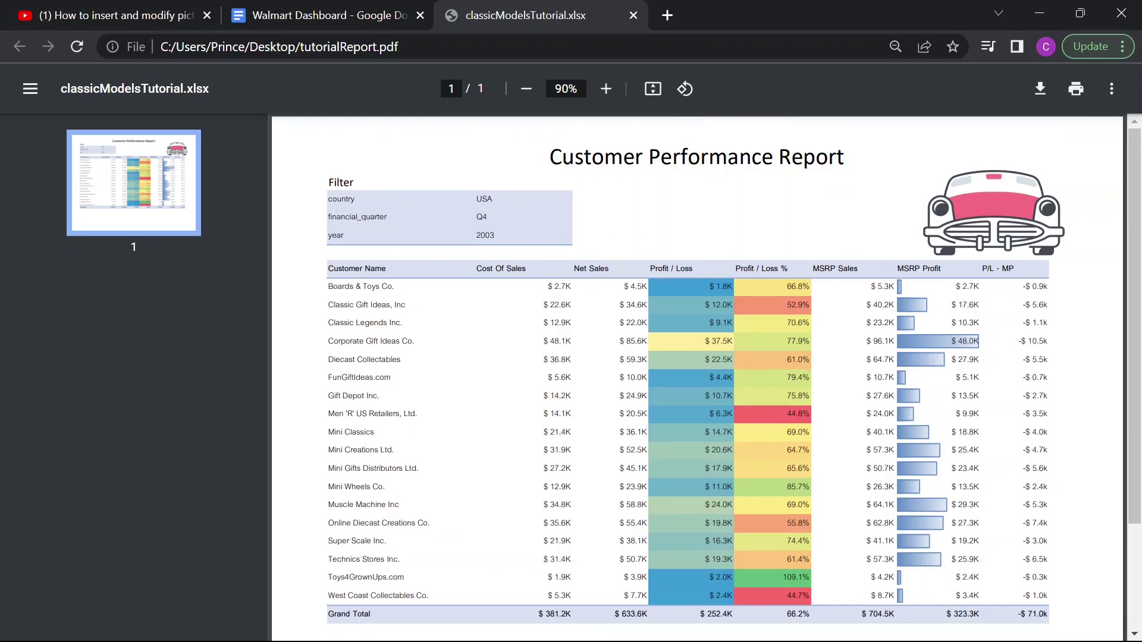
scroll(774, 360, "down", 2)
scroll(774, 361, "up", 2)
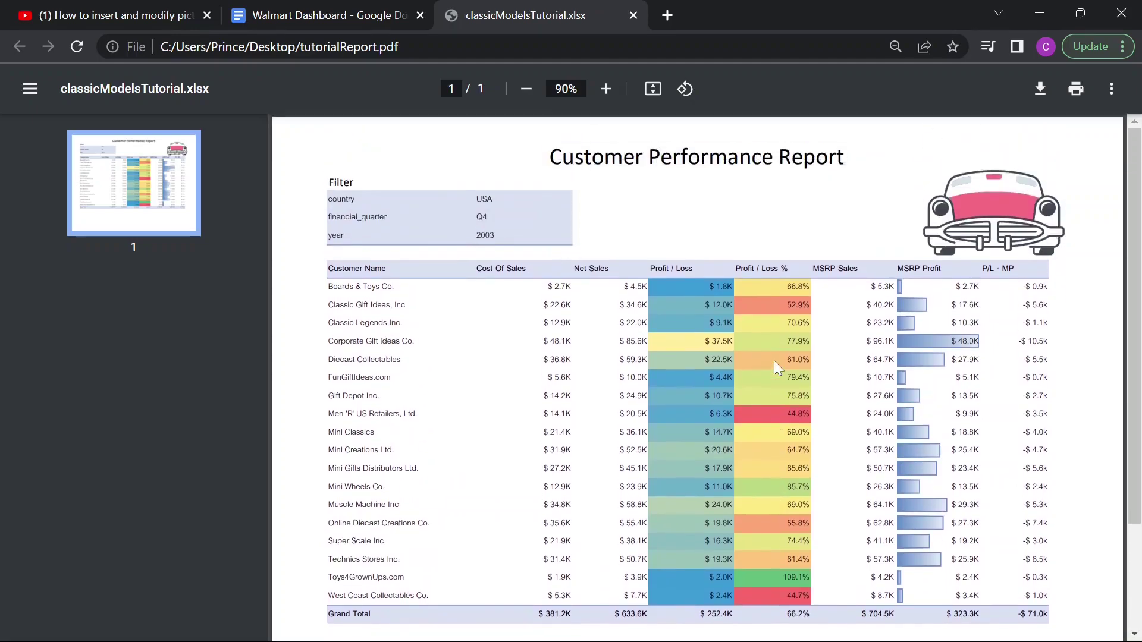